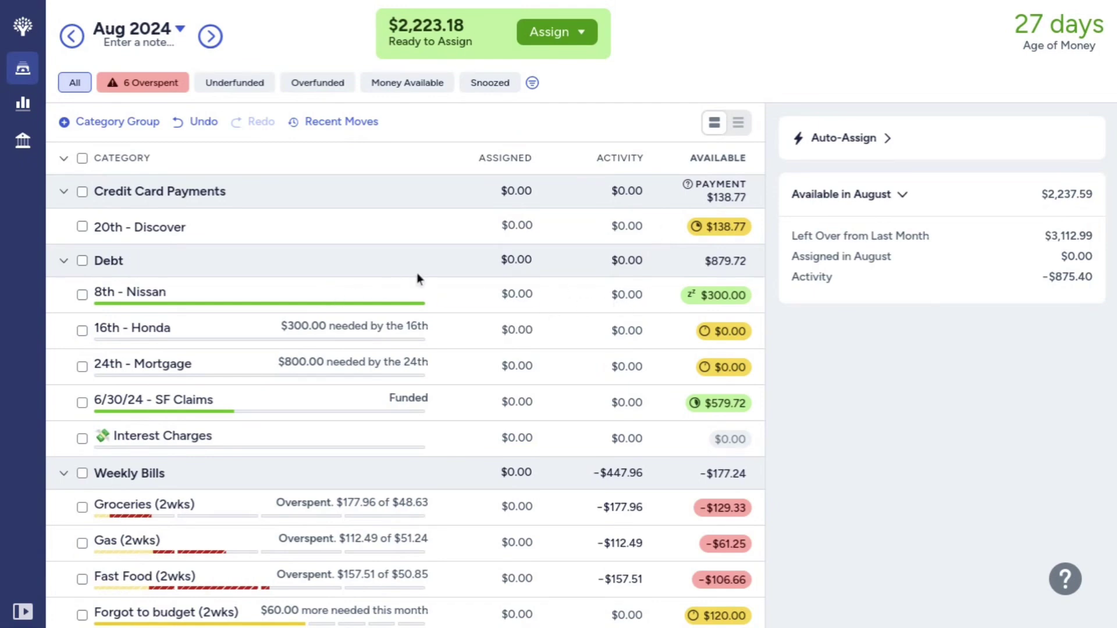
Step: In the August 2024 Debt group, assign $300 to 16th - Honda and $400 to 24th - Mortgage
{"action": "left_click", "coordinate": [570, 295]}
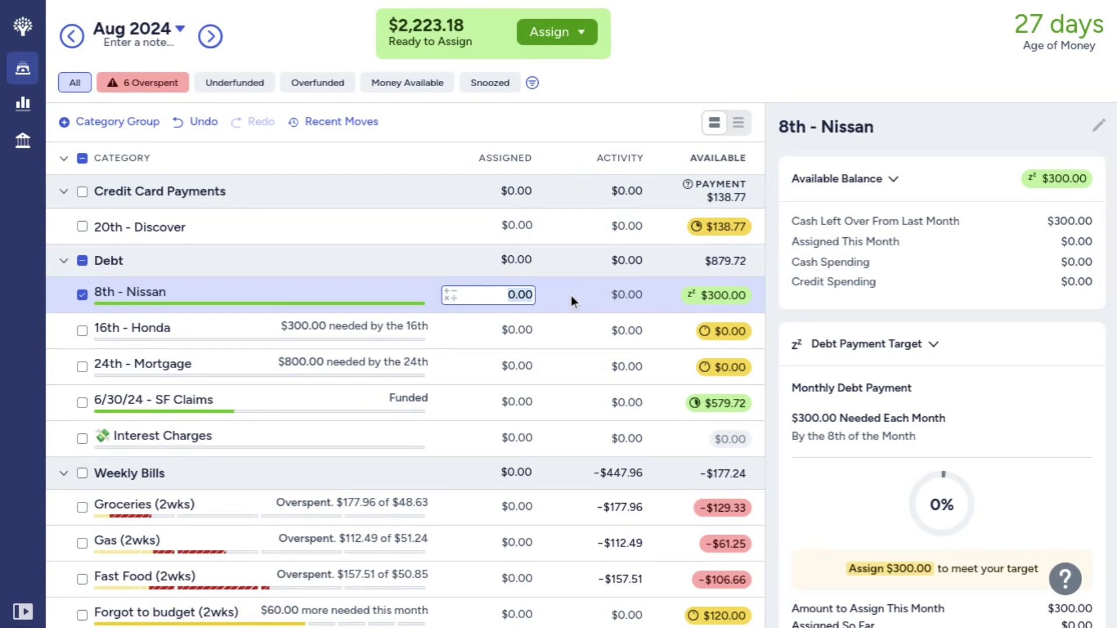
{"action": "left_click", "coordinate": [563, 327]}
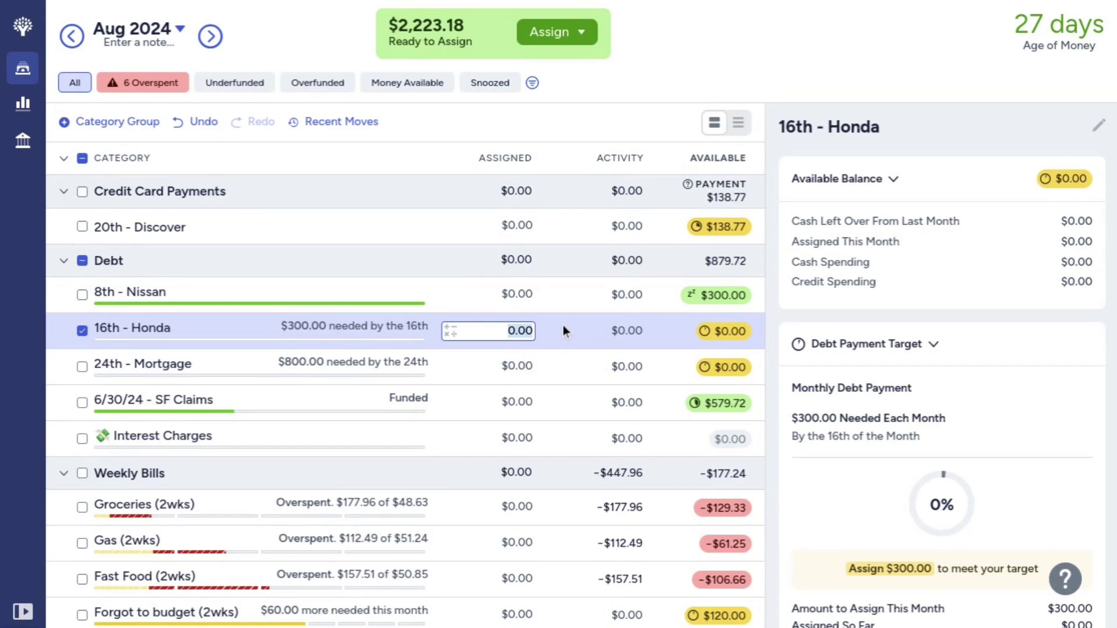
{"action": "type", "text": "300"}
{"action": "key", "text": "Return"}
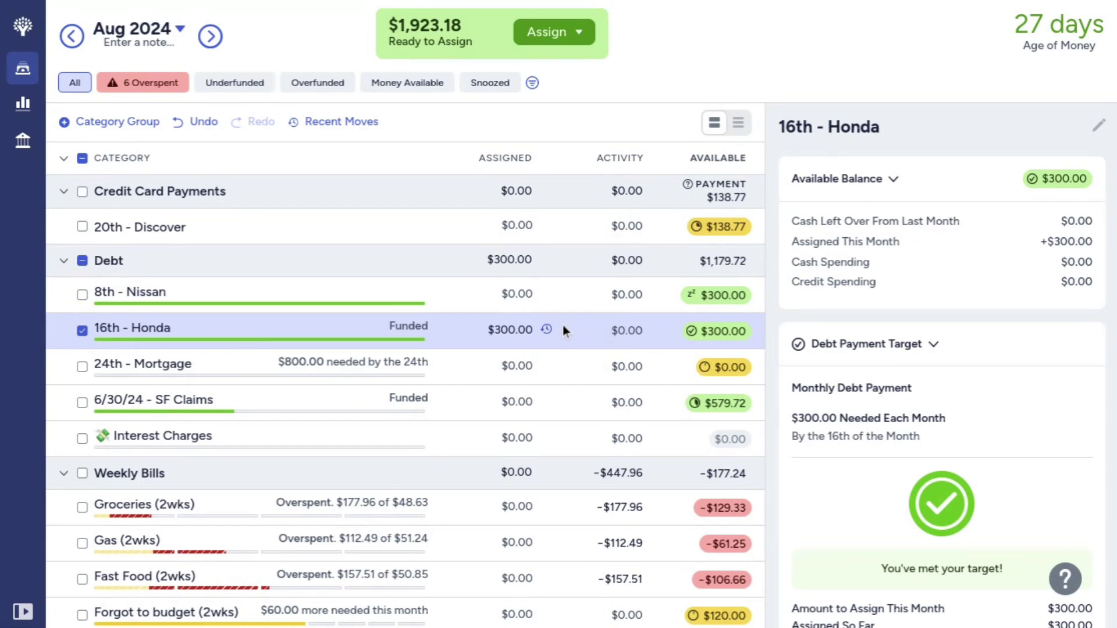
{"action": "left_click", "coordinate": [581, 362]}
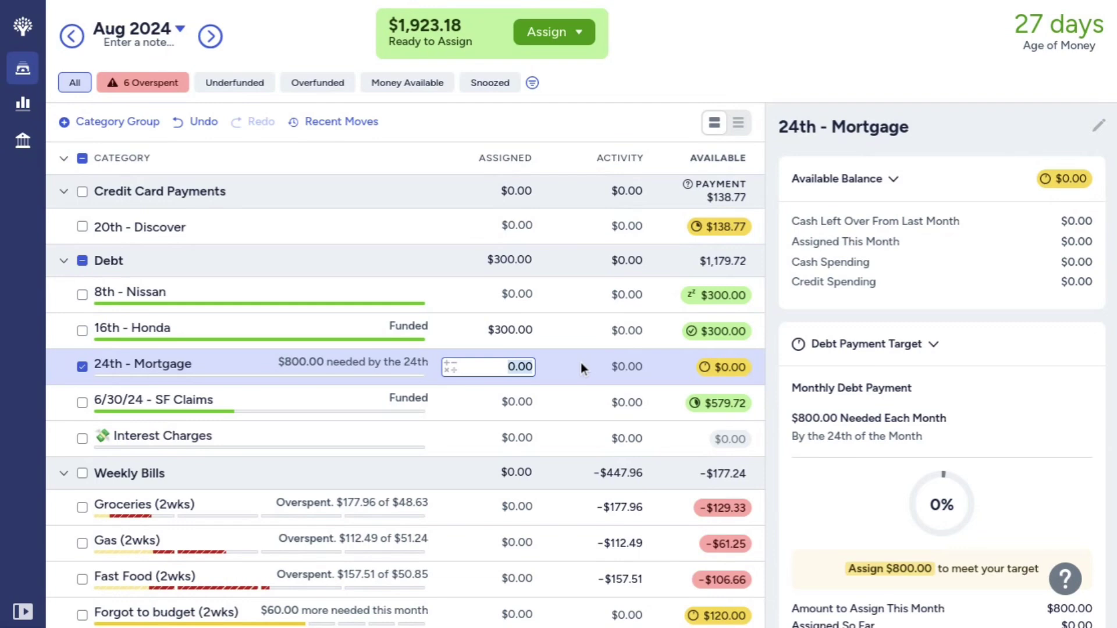
{"action": "type", "text": "400"}
{"action": "key", "text": "Return"}
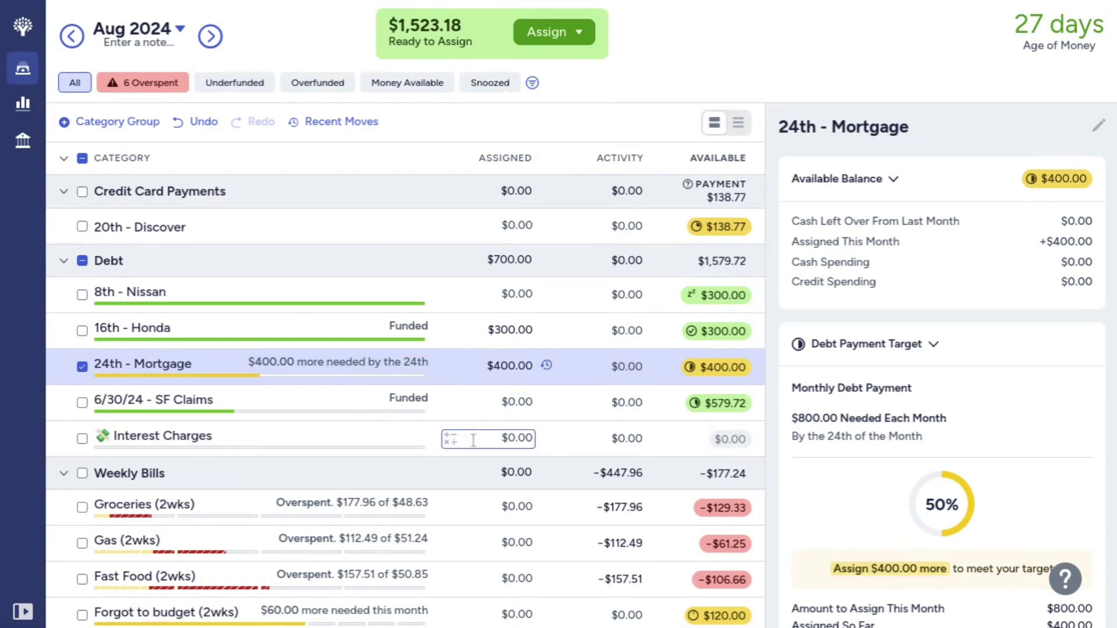
Step: Assign $500 to the Groceries (2wks) category in Weekly Bills
{"action": "scroll", "coordinate": [476, 442], "scroll_direction": "down", "scroll_amount": 1}
{"action": "scroll", "coordinate": [477, 447], "scroll_direction": "down", "scroll_amount": 5}
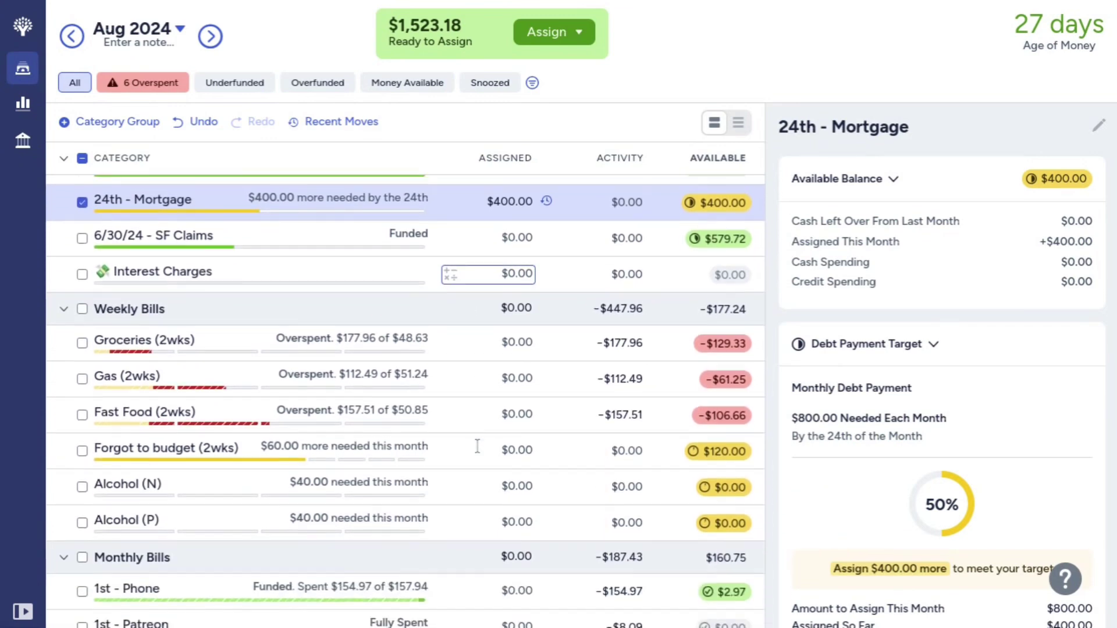
{"action": "scroll", "coordinate": [477, 446], "scroll_direction": "up", "scroll_amount": 1}
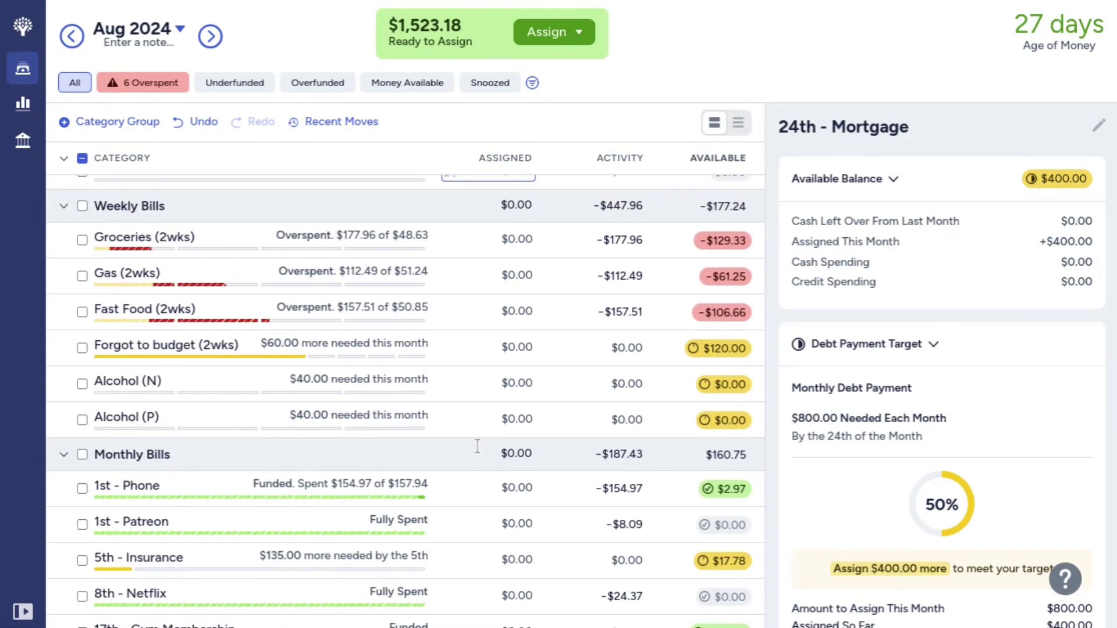
{"action": "left_click", "coordinate": [477, 238]}
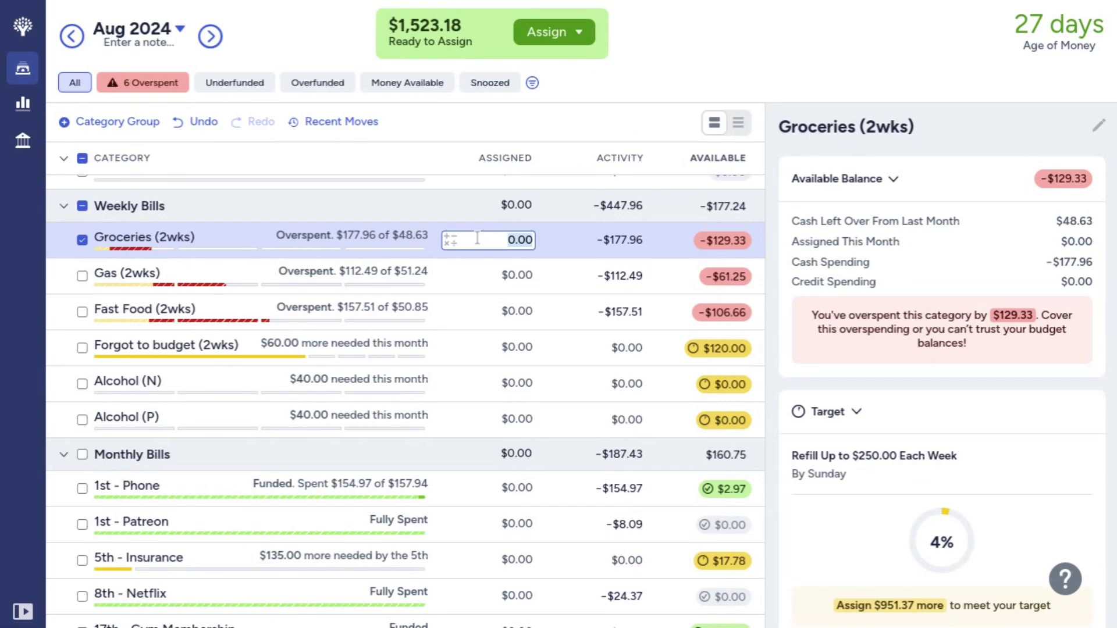
{"action": "type", "text": "500"}
{"action": "key", "text": "Return"}
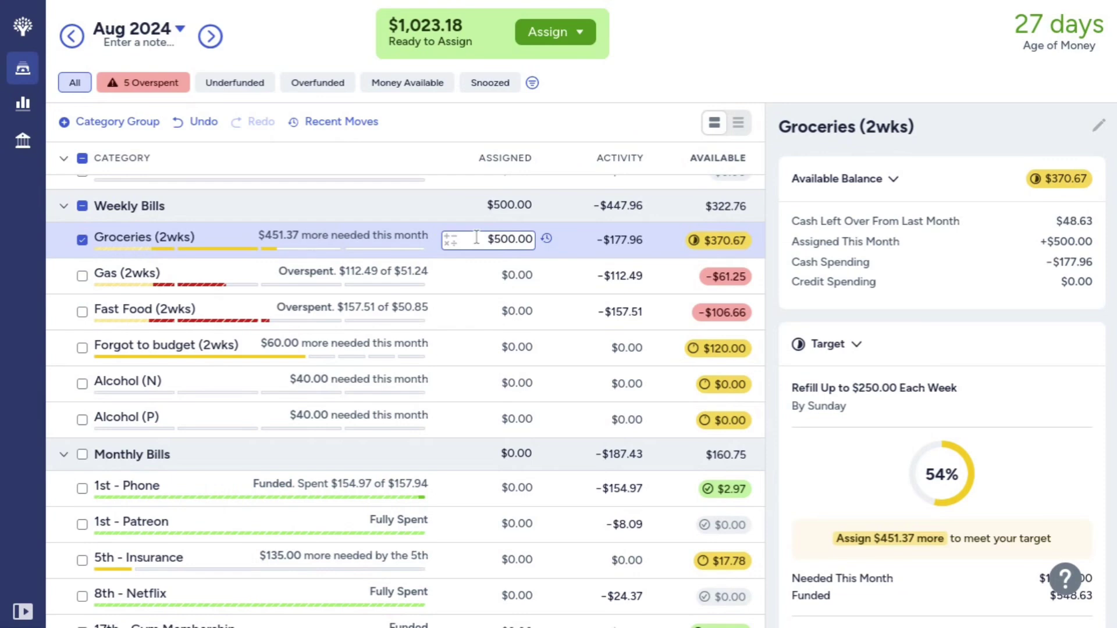
Step: Assign $140 to the Gas (2wks) category in Weekly Bills
{"action": "left_click", "coordinate": [452, 278]}
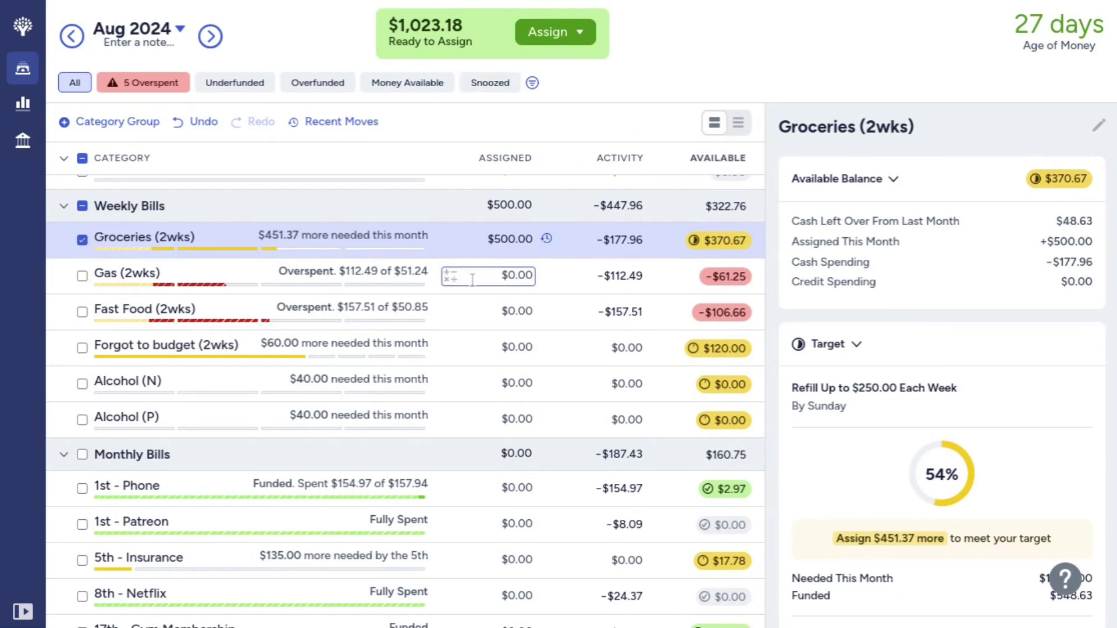
{"action": "left_click", "coordinate": [472, 280]}
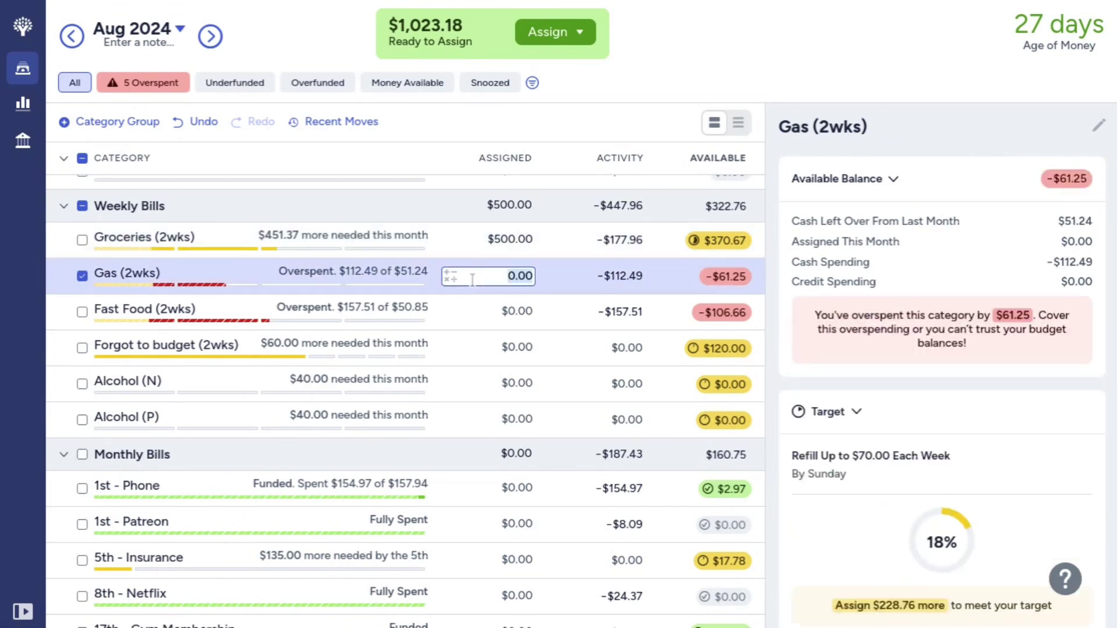
{"action": "type", "text": "140"}
{"action": "key", "text": "Return"}
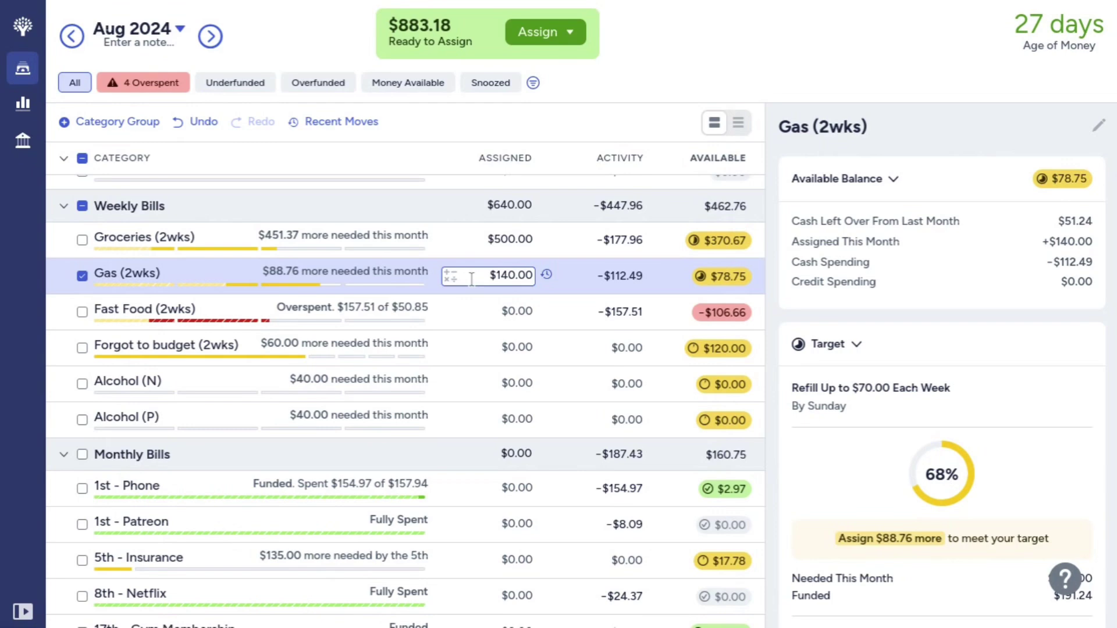
Step: Assign $106.66 to Fast Food (2wks) to cover its overspending exactly
{"action": "left_click", "coordinate": [464, 312]}
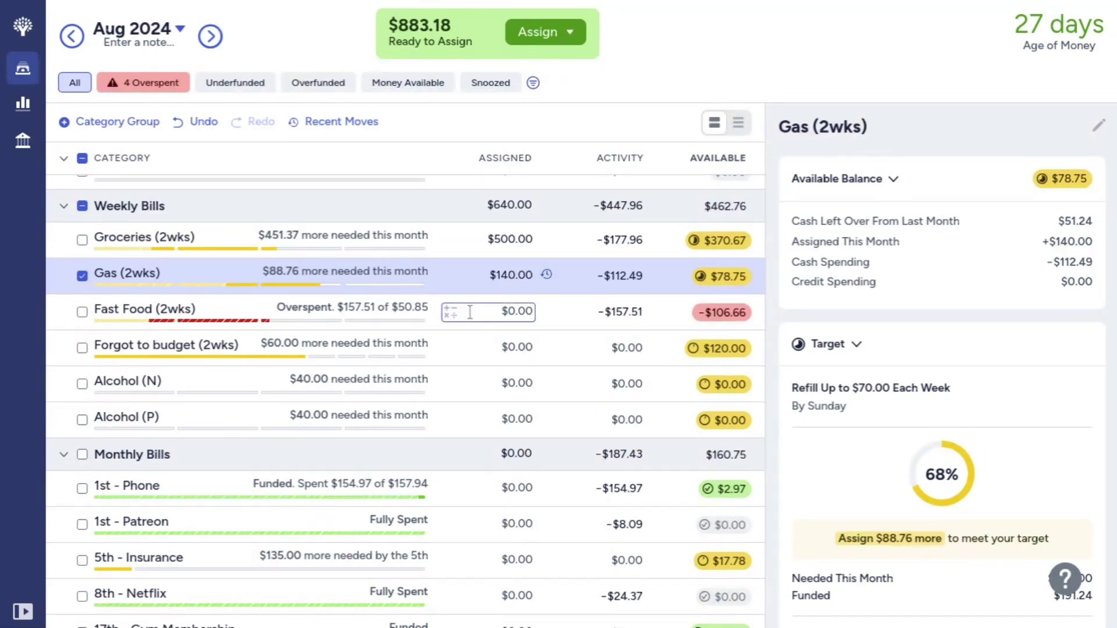
{"action": "left_click", "coordinate": [470, 312]}
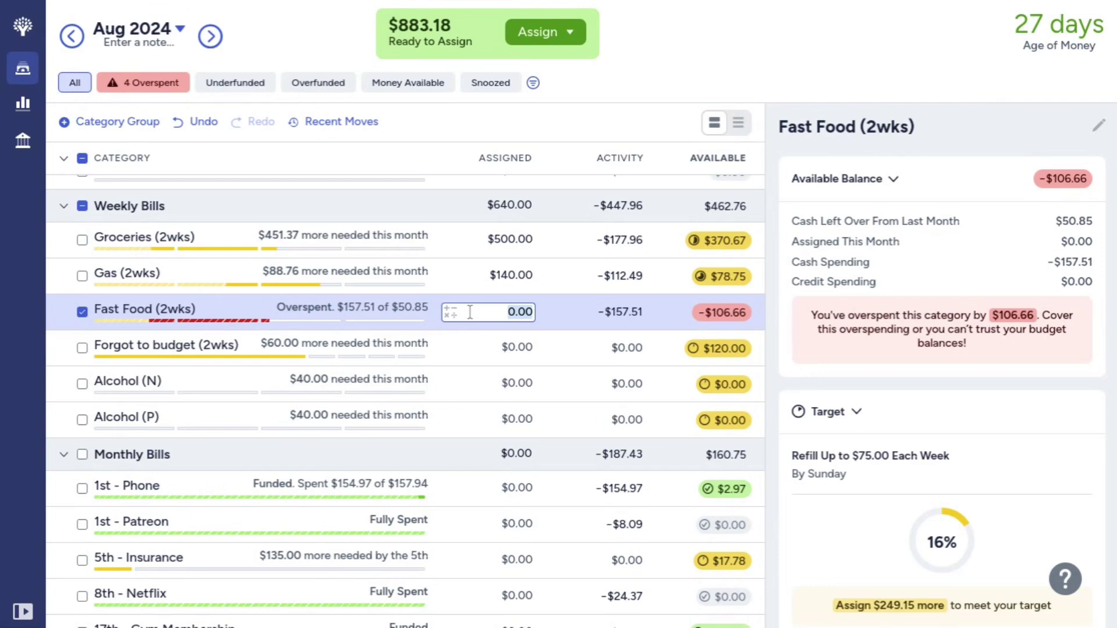
{"action": "type", "text": "106.66"}
{"action": "key", "text": "Return"}
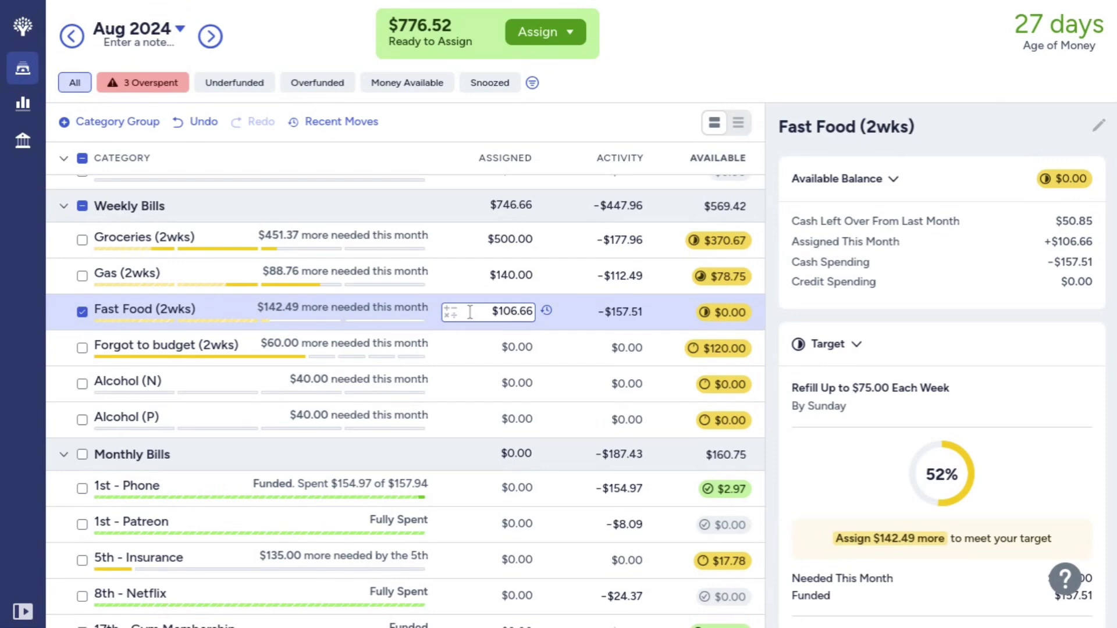
Step: Set the assigned amount of Fast Food (2wks) to $150
{"action": "left_click", "coordinate": [472, 316]}
{"action": "type", "text": "150"}
{"action": "key", "text": "Return"}
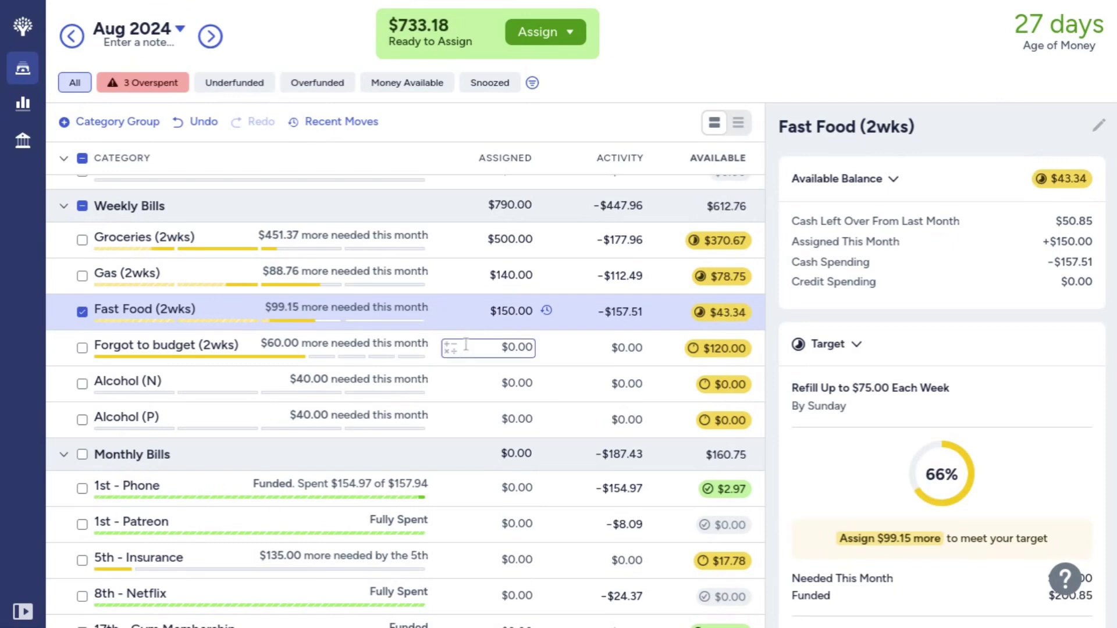
Step: Hide the Alcohol (N) category from the Weekly Bills group
{"action": "left_click", "coordinate": [471, 375]}
{"action": "scroll", "coordinate": [471, 375], "scroll_direction": "down", "scroll_amount": 2}
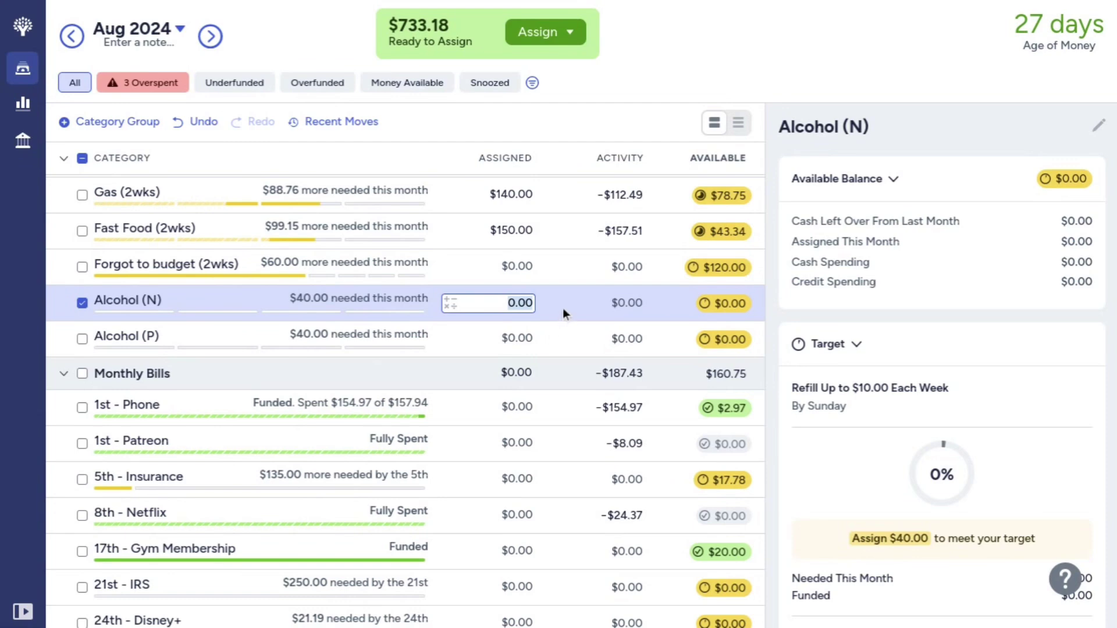
{"action": "scroll", "coordinate": [983, 437], "scroll_direction": "down", "scroll_amount": 3}
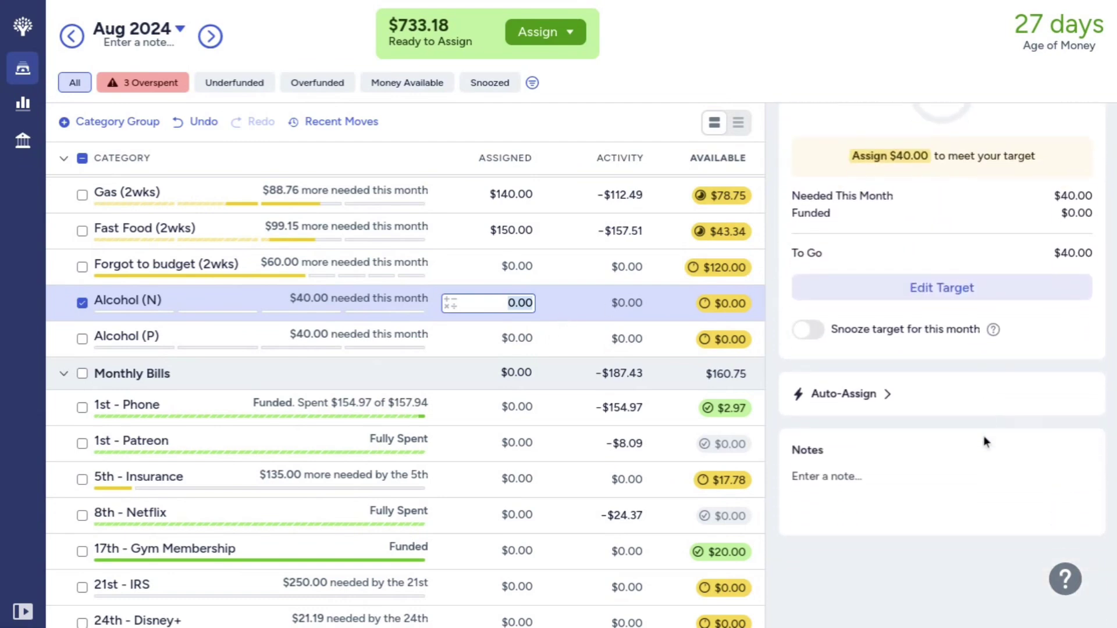
{"action": "scroll", "coordinate": [983, 436], "scroll_direction": "up", "scroll_amount": 5}
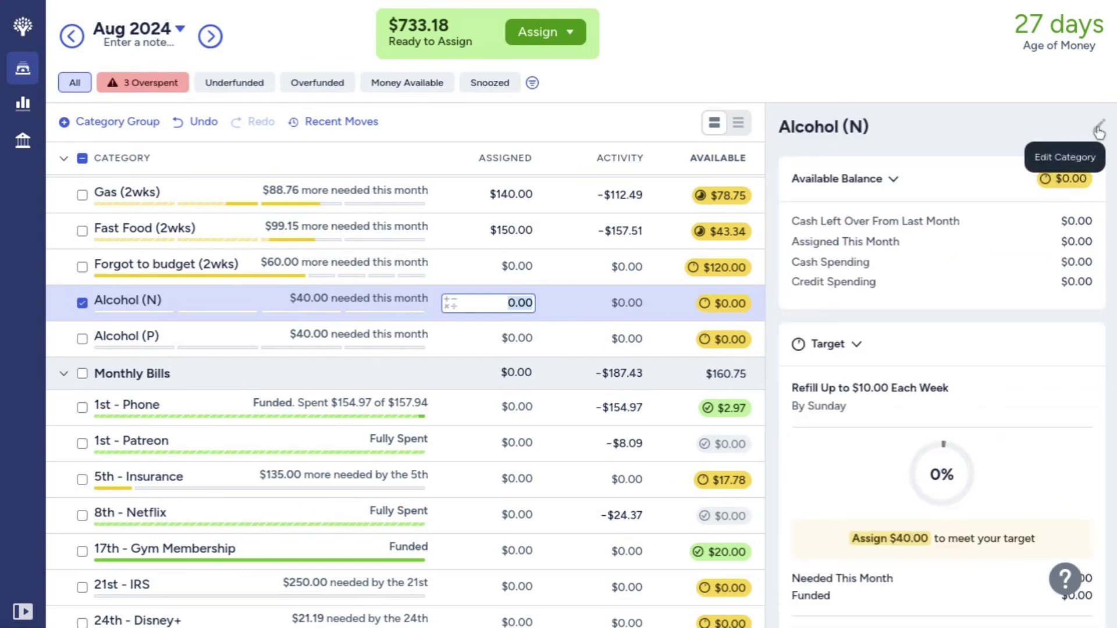
{"action": "key", "text": "Escape"}
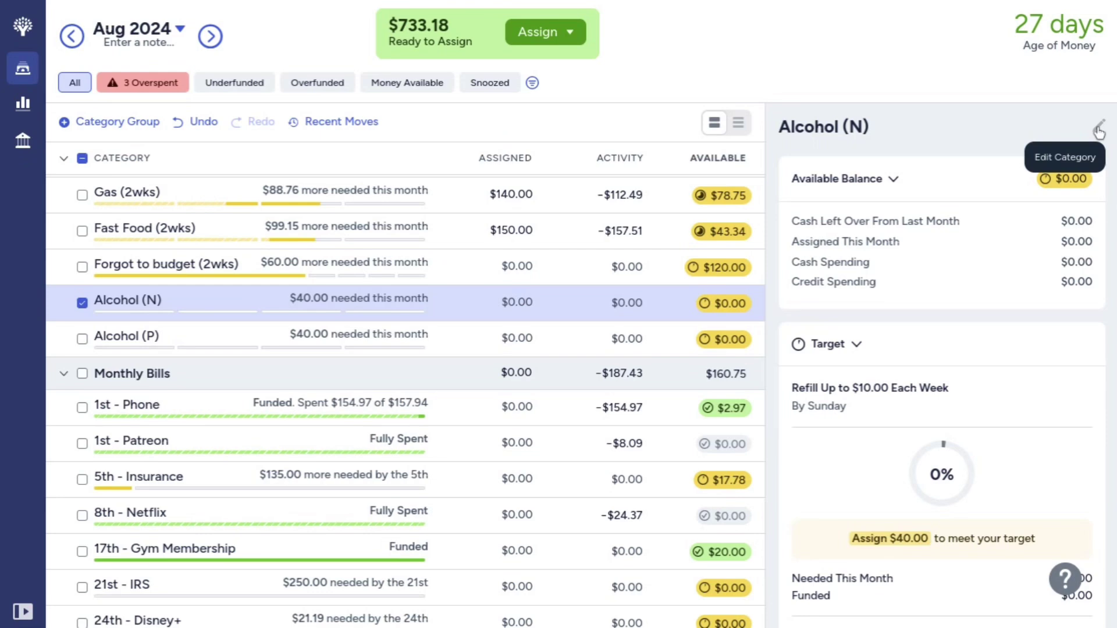
{"action": "left_click", "coordinate": [1099, 130]}
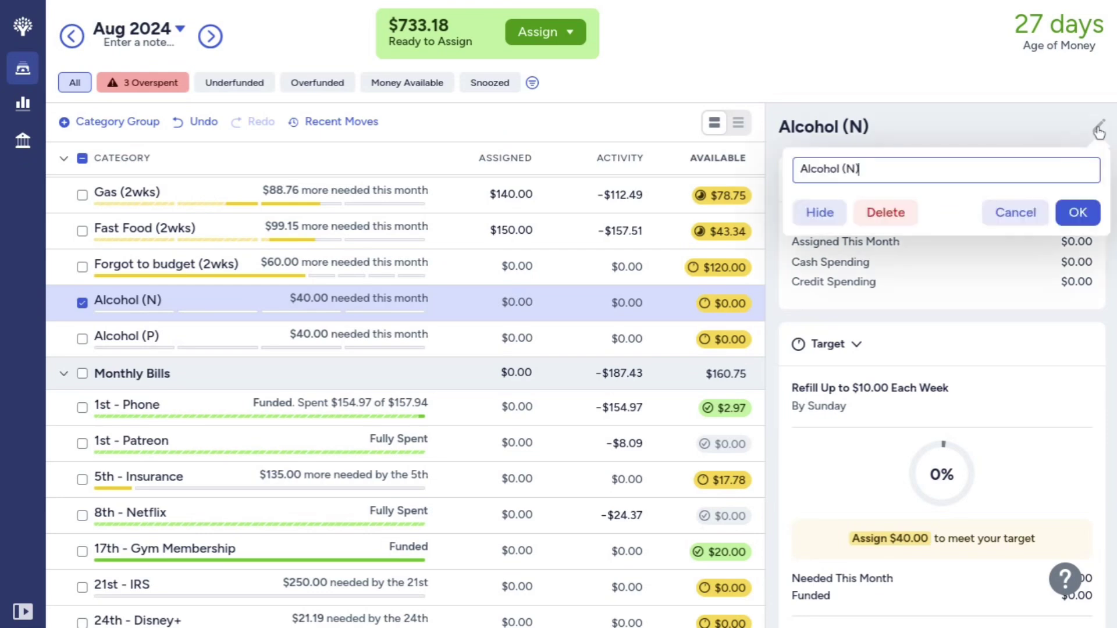
{"action": "left_click", "coordinate": [817, 218]}
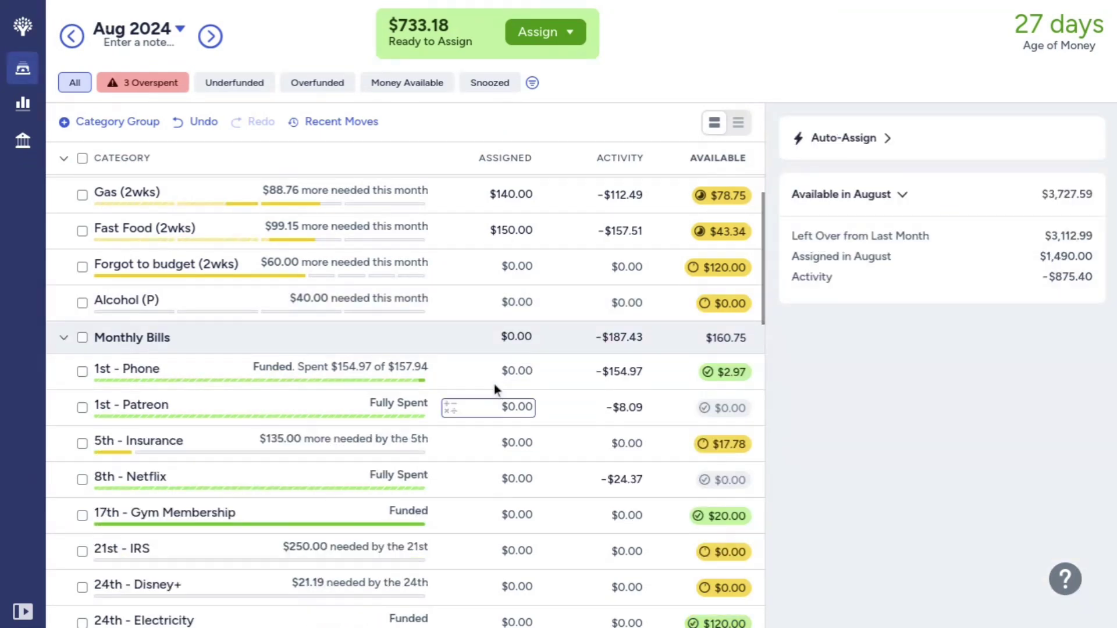
Step: Hide the Alcohol (P) category from the Weekly Bills group
{"action": "left_click", "coordinate": [584, 309]}
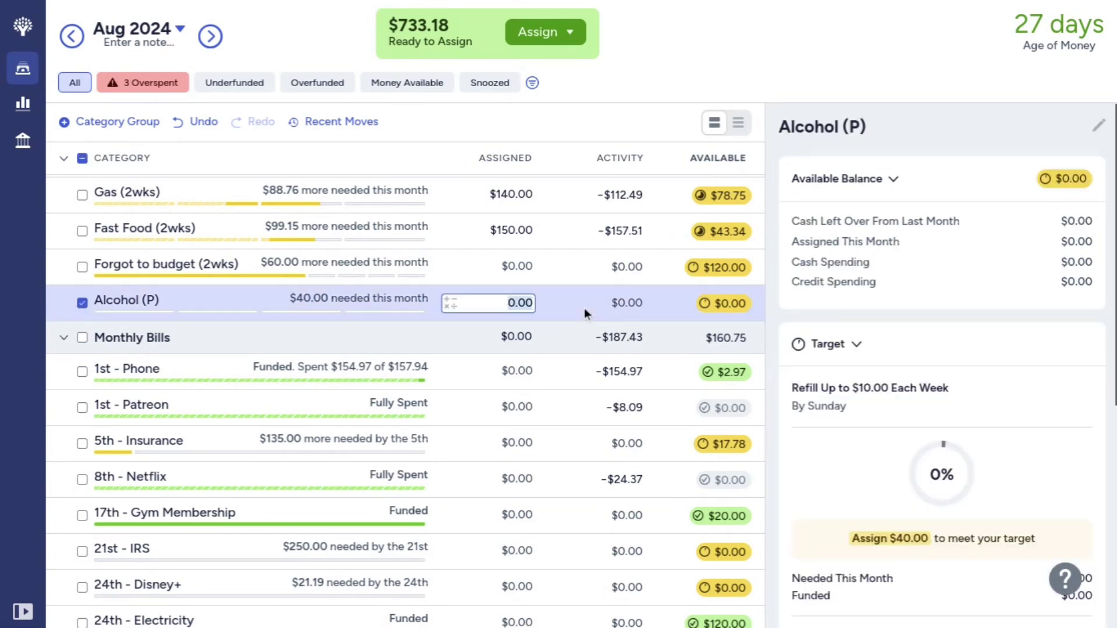
{"action": "left_click", "coordinate": [1098, 128]}
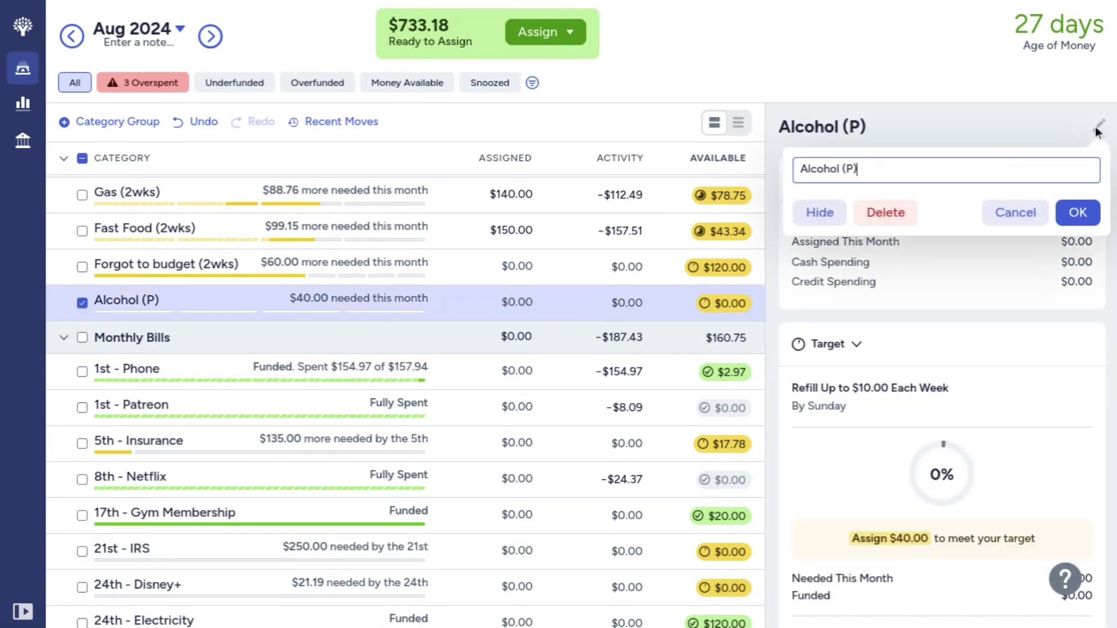
{"action": "left_click", "coordinate": [819, 212]}
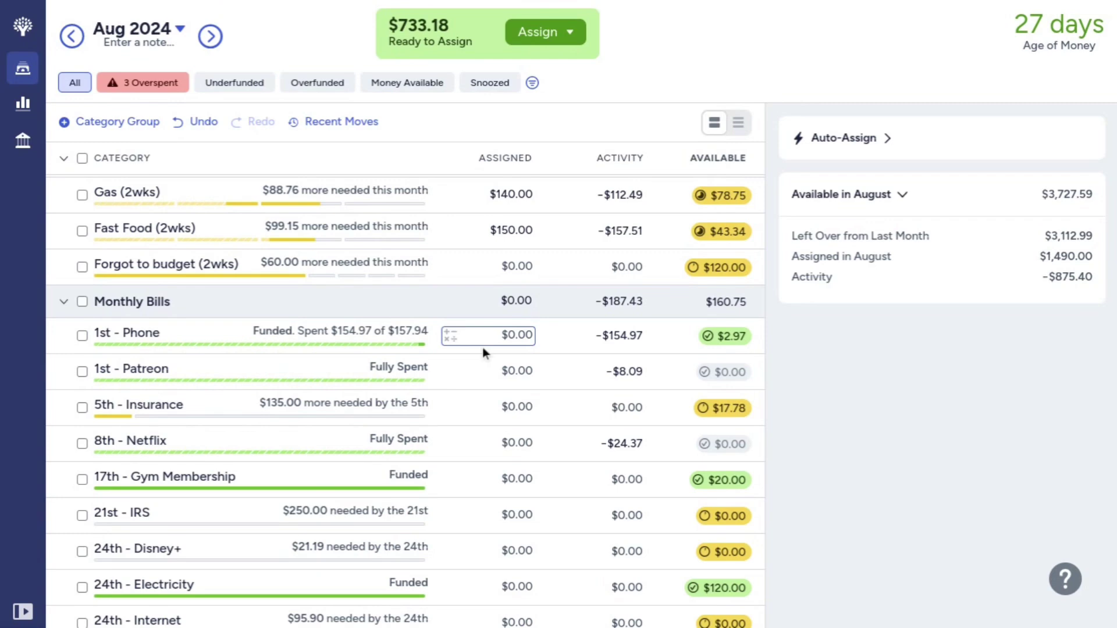
Step: Examine the 5th - Insurance target and balance under Monthly Bills, compare with September 2024, and return to August 2024
{"action": "scroll", "coordinate": [483, 347], "scroll_direction": "down", "scroll_amount": 2}
{"action": "scroll", "coordinate": [483, 346], "scroll_direction": "down", "scroll_amount": 1}
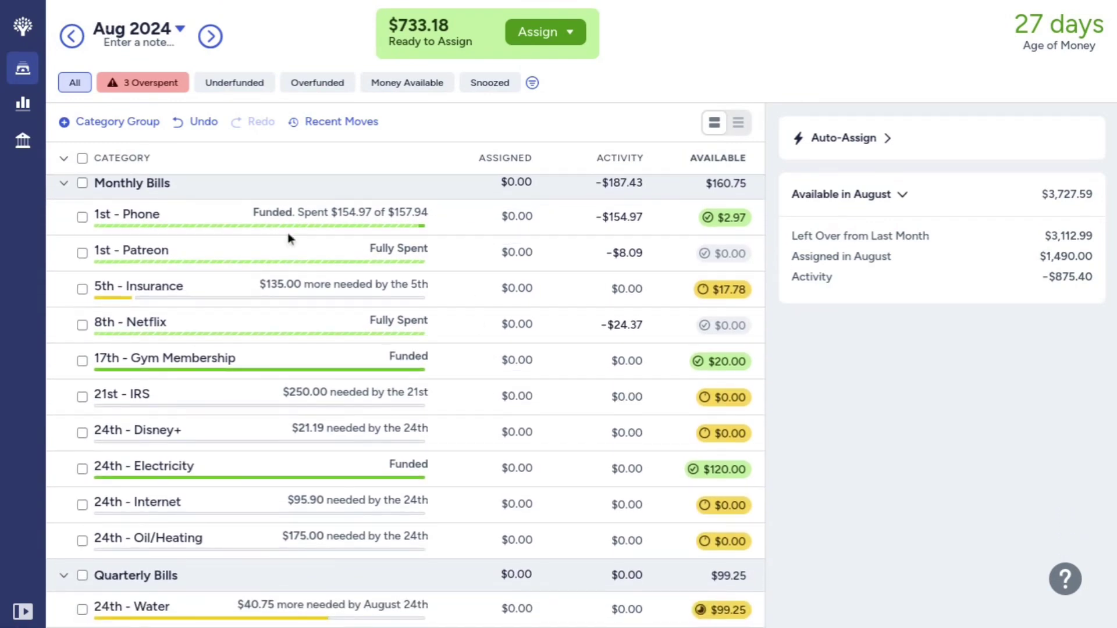
{"action": "scroll", "coordinate": [436, 244], "scroll_direction": "down", "scroll_amount": 1}
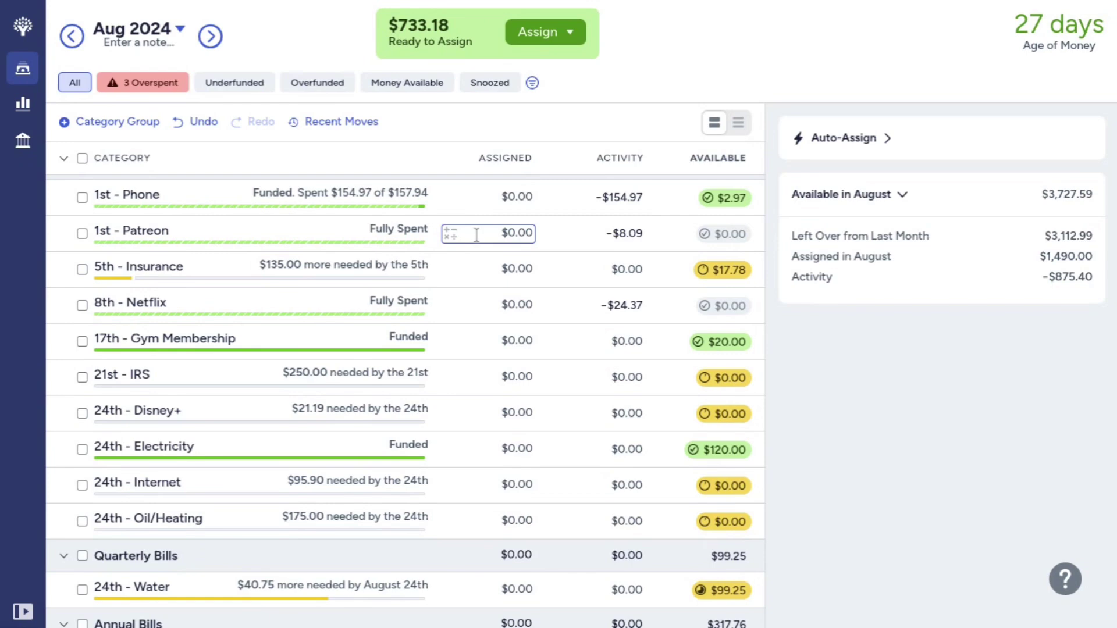
{"action": "left_click", "coordinate": [473, 263]}
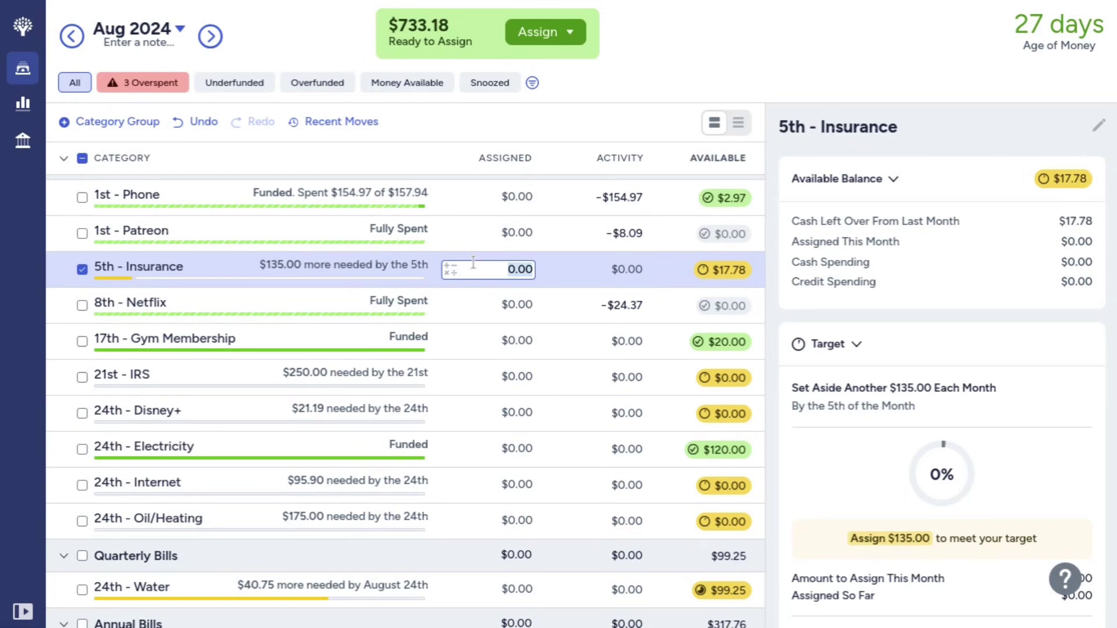
{"action": "scroll", "coordinate": [843, 448], "scroll_direction": "down", "scroll_amount": 3}
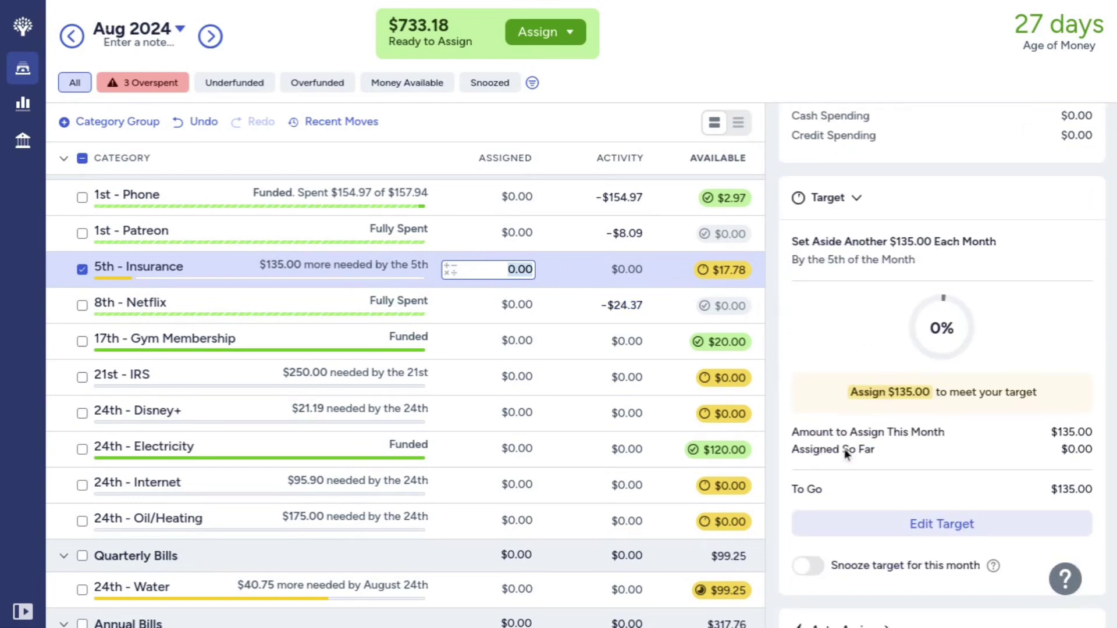
{"action": "scroll", "coordinate": [843, 448], "scroll_direction": "down", "scroll_amount": 1}
{"action": "scroll", "coordinate": [843, 448], "scroll_direction": "up", "scroll_amount": 4}
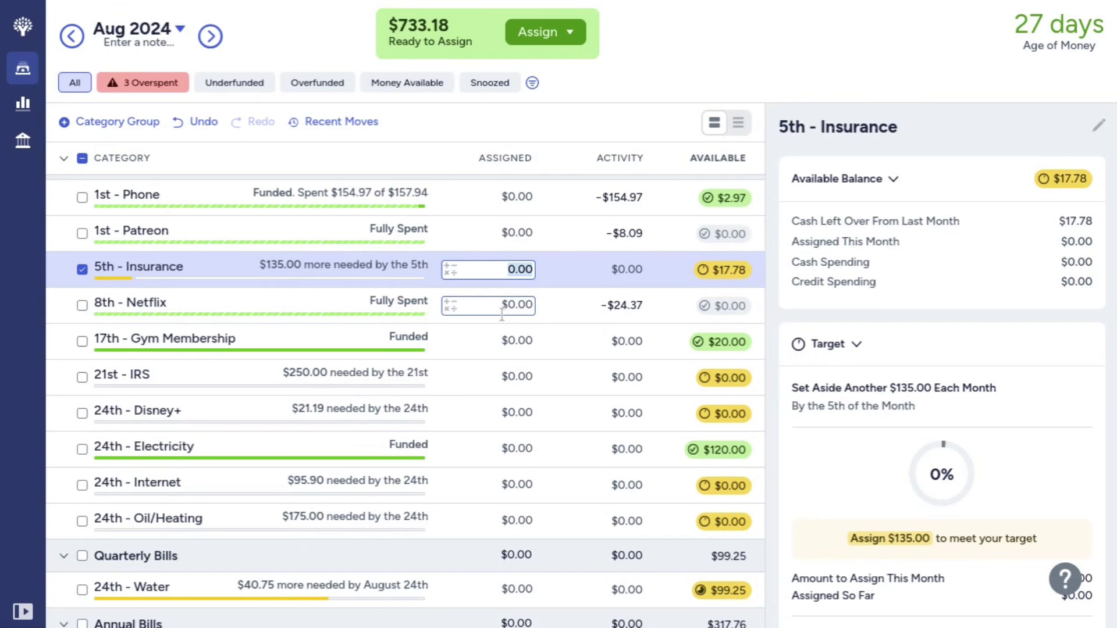
{"action": "left_click", "coordinate": [73, 41]}
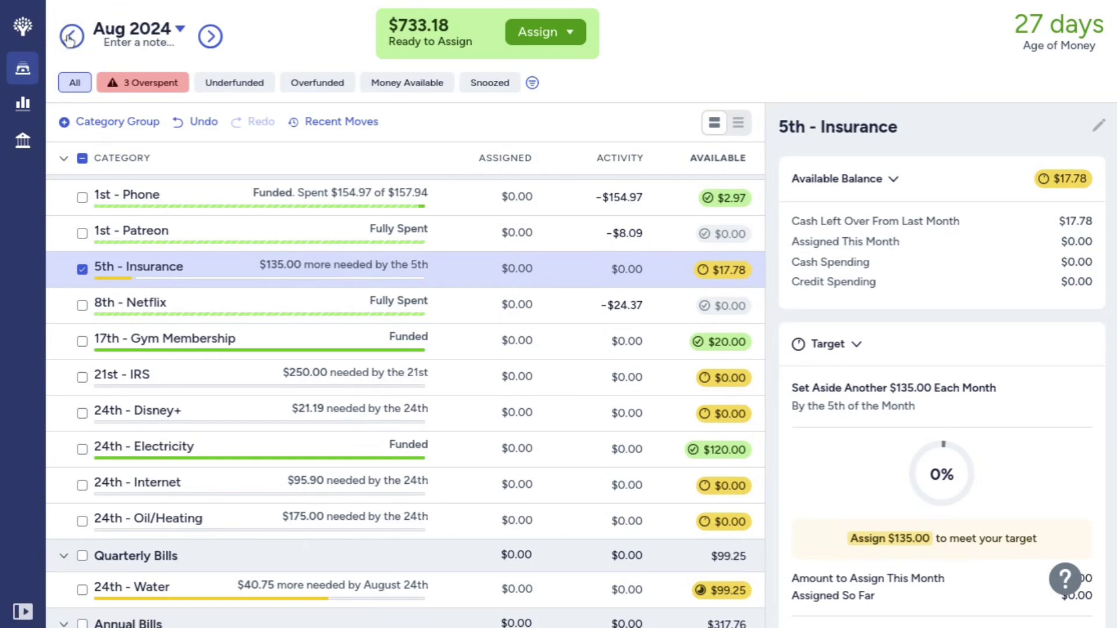
{"action": "left_click", "coordinate": [70, 37]}
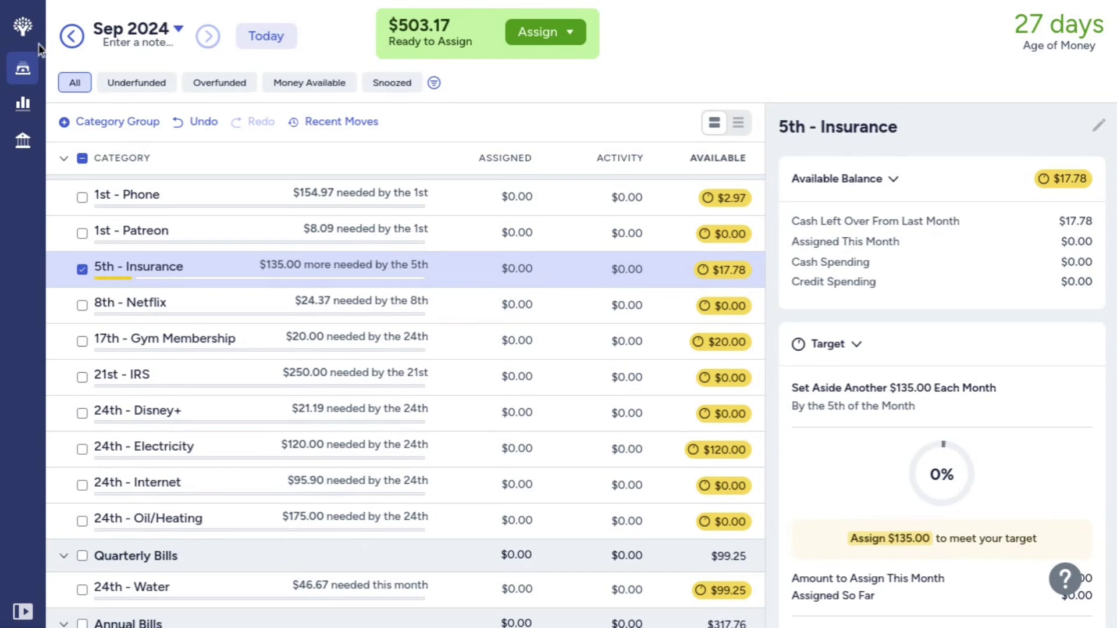
{"action": "left_click", "coordinate": [72, 47]}
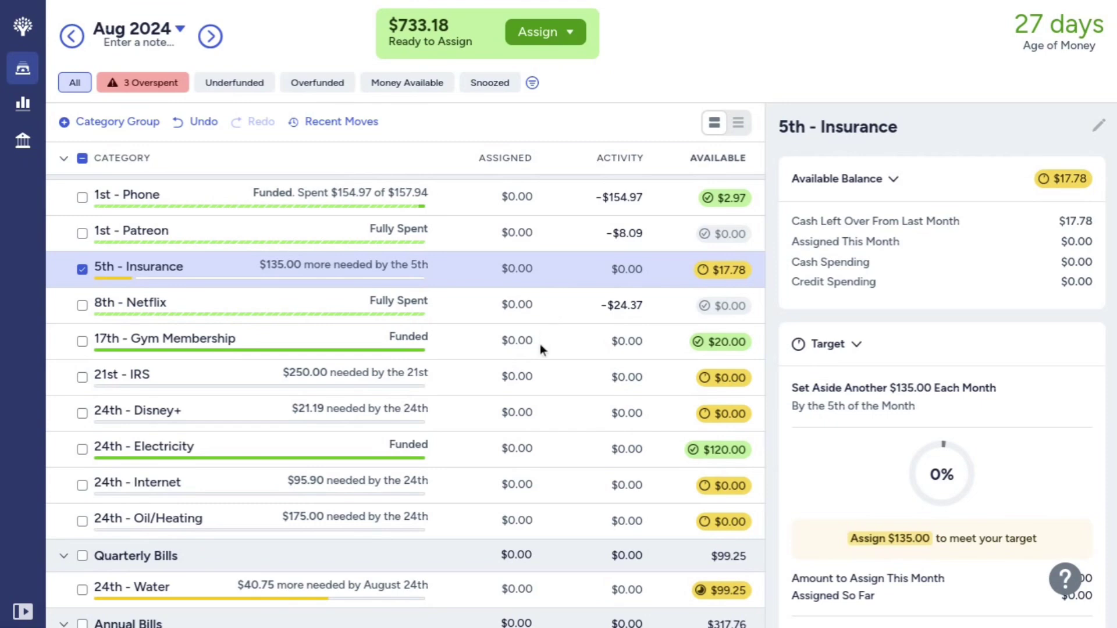
Step: Assign $250 to the 21st - IRS category in Monthly Bills
{"action": "left_click", "coordinate": [516, 375]}
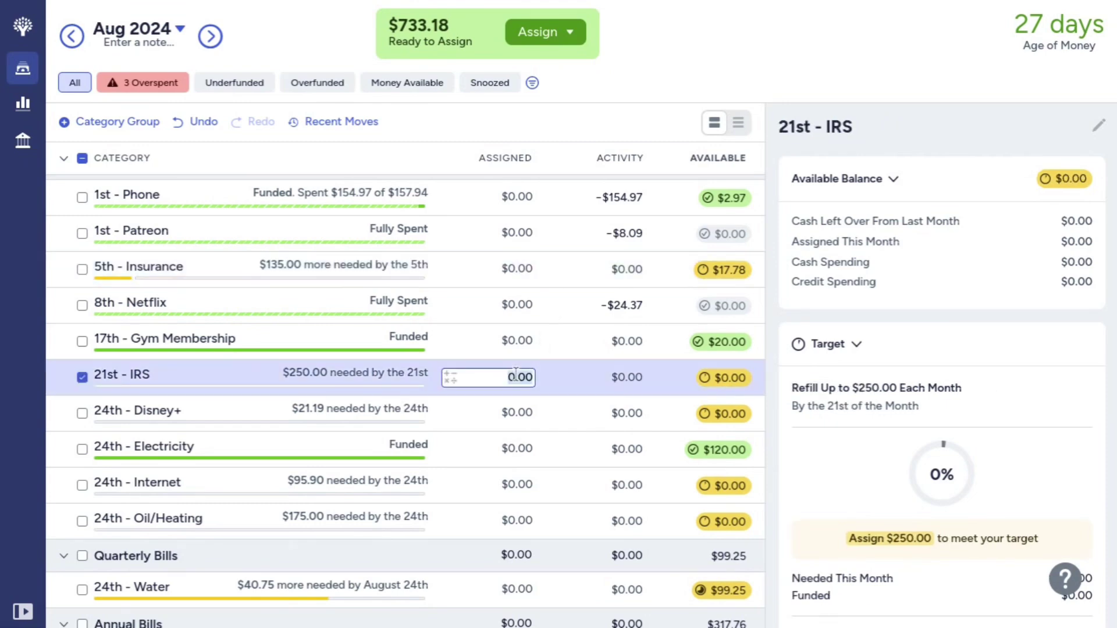
{"action": "type", "text": "250"}
{"action": "key", "text": "Return"}
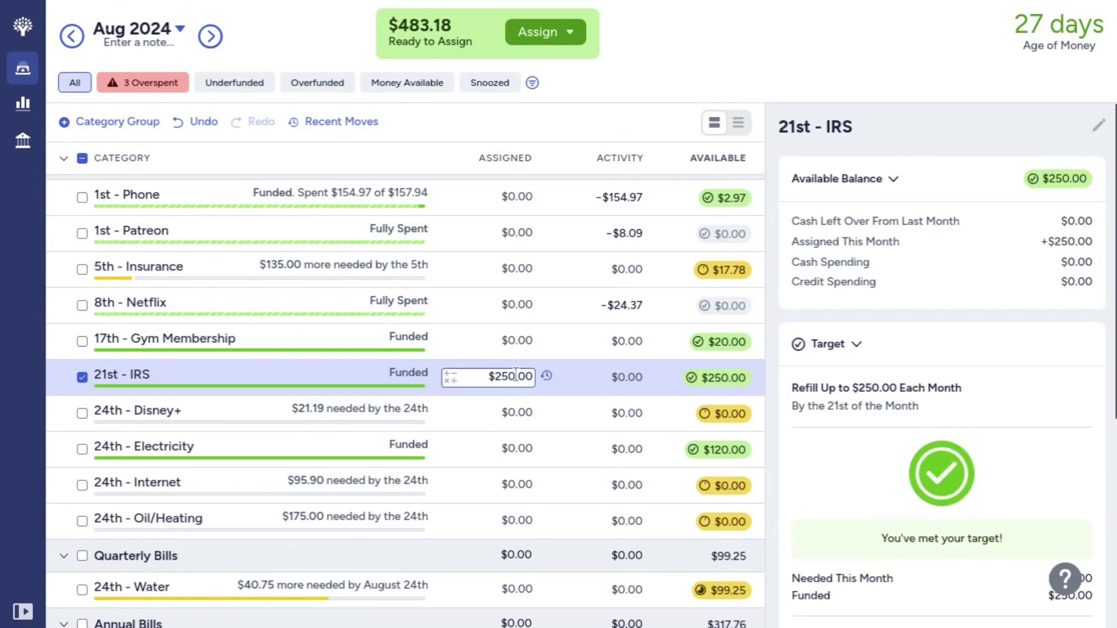
Step: Assign $21.19 to the 24th - Disney+ category in Monthly Bills
{"action": "key", "text": "Tab"}
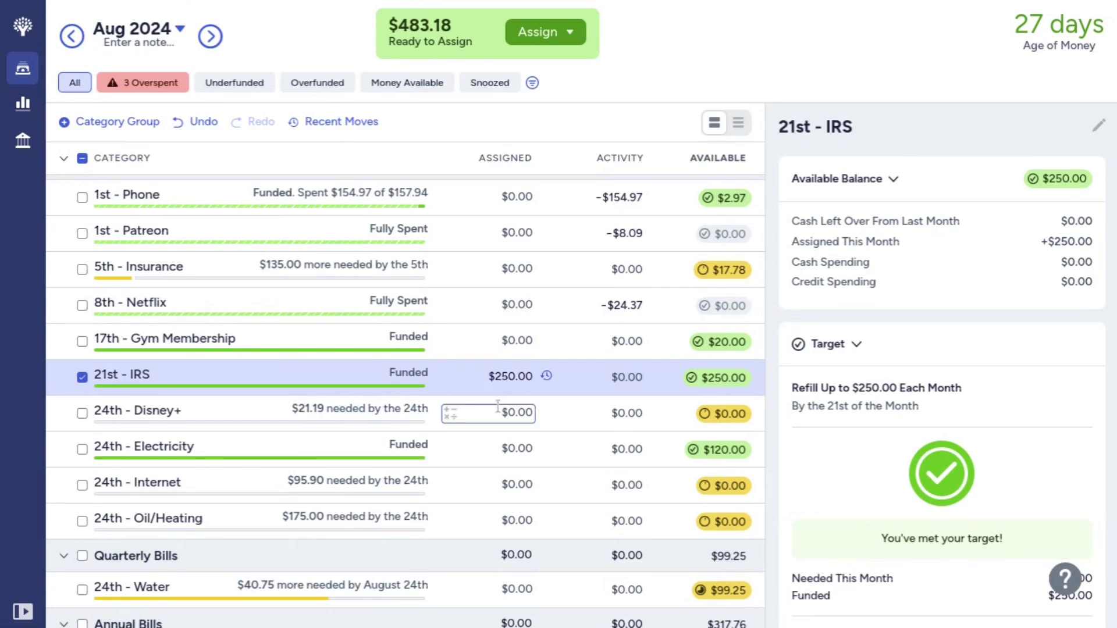
{"action": "left_click", "coordinate": [496, 413]}
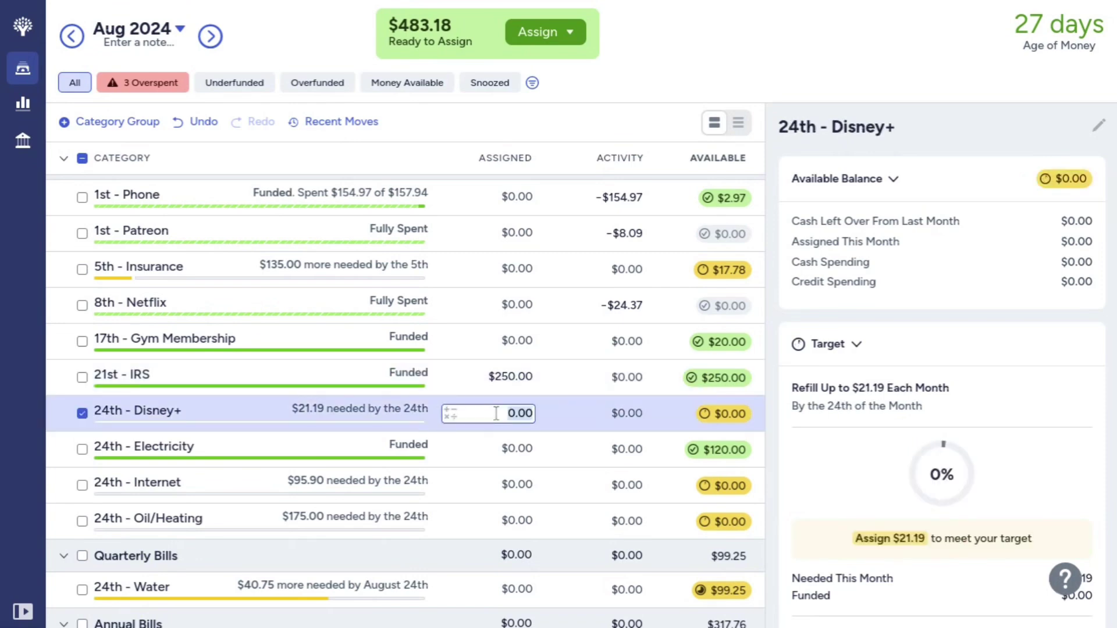
{"action": "type", "text": "21.19"}
{"action": "key", "text": "Return"}
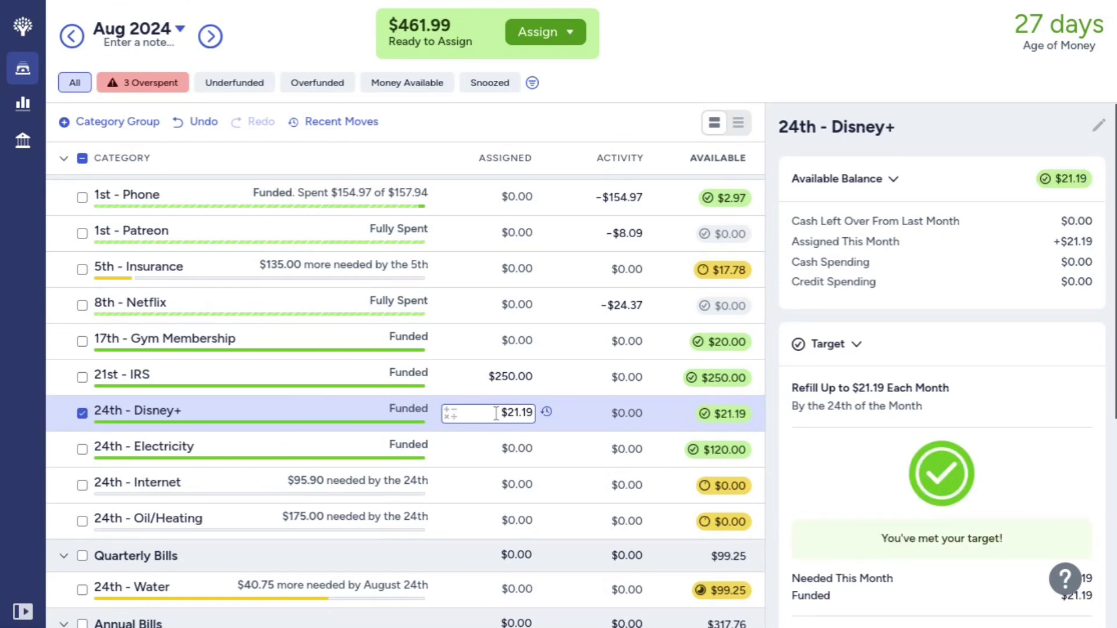
{"action": "key", "text": "Down"}
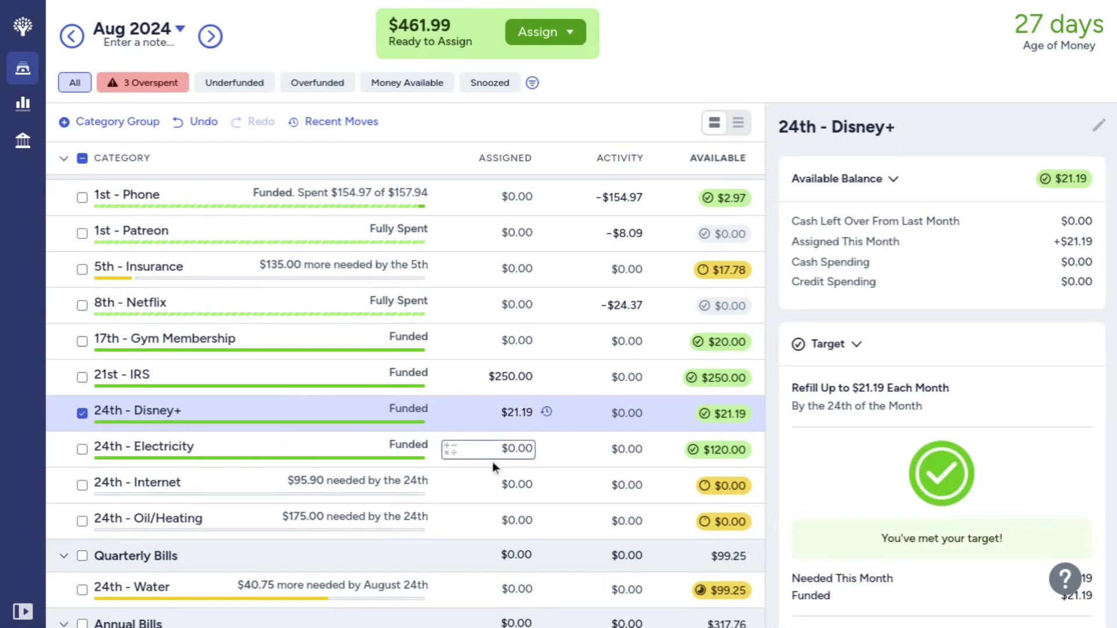
Step: Assign $113.90 to the 24th - Internet category in Monthly Bills
{"action": "scroll", "coordinate": [496, 460], "scroll_direction": "down", "scroll_amount": 2}
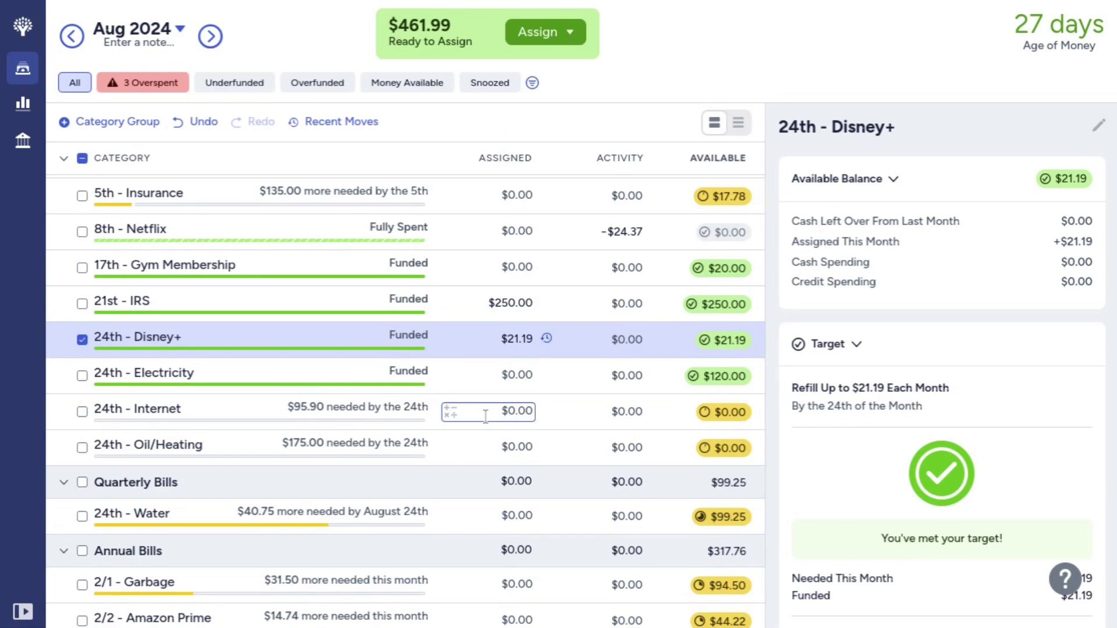
{"action": "left_click", "coordinate": [485, 416]}
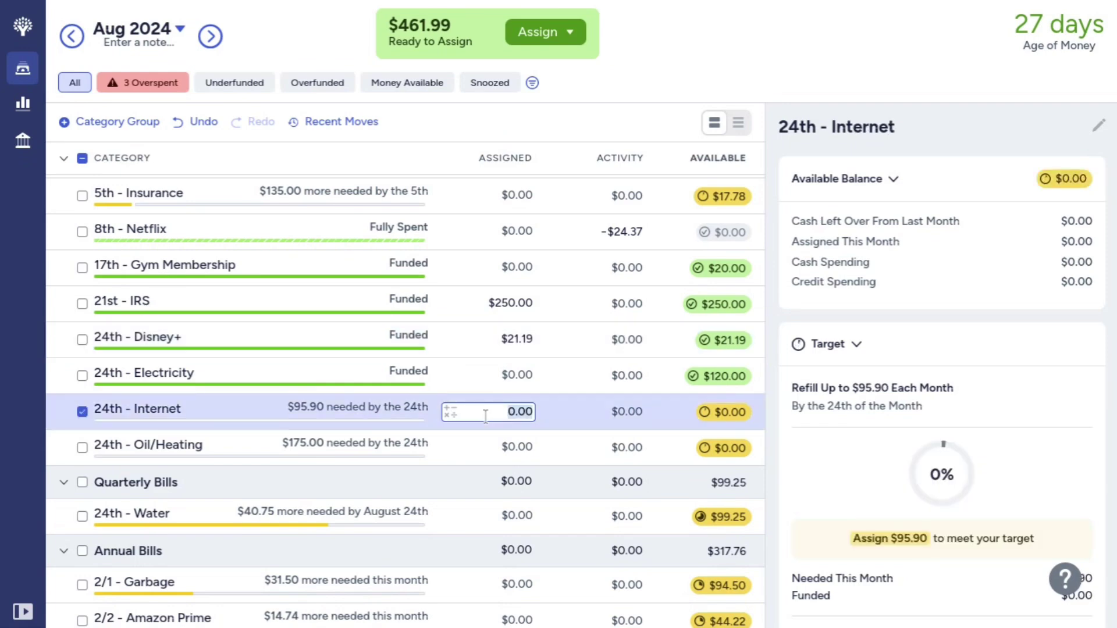
{"action": "key", "text": "BackSpace"}
{"action": "type", "text": "95"}
{"action": "type", "text": ".90"}
{"action": "key", "text": "BackSpace"}
{"action": "key", "text": "BackSpace"}
{"action": "key", "text": "BackSpace"}
{"action": "key", "text": "BackSpace"}
{"action": "key", "text": "BackSpace"}
{"action": "type", "text": "113.90"}
{"action": "key", "text": "Return"}
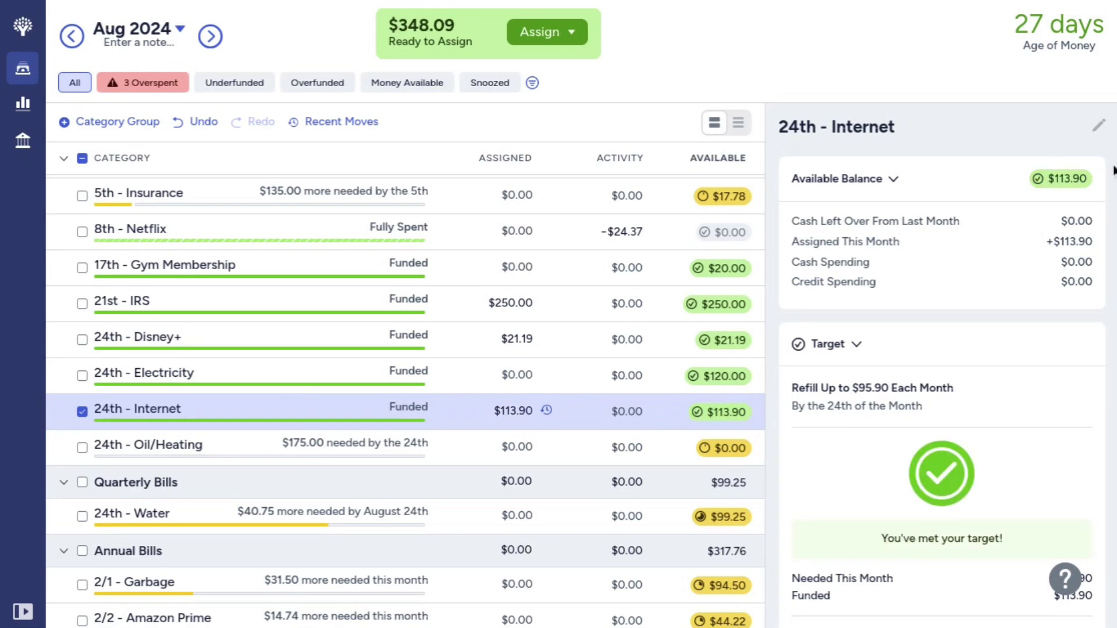
Step: Change the 24th - Internet category's monthly target amount to $113.90 and save it
{"action": "scroll", "coordinate": [948, 404], "scroll_direction": "down", "scroll_amount": 3}
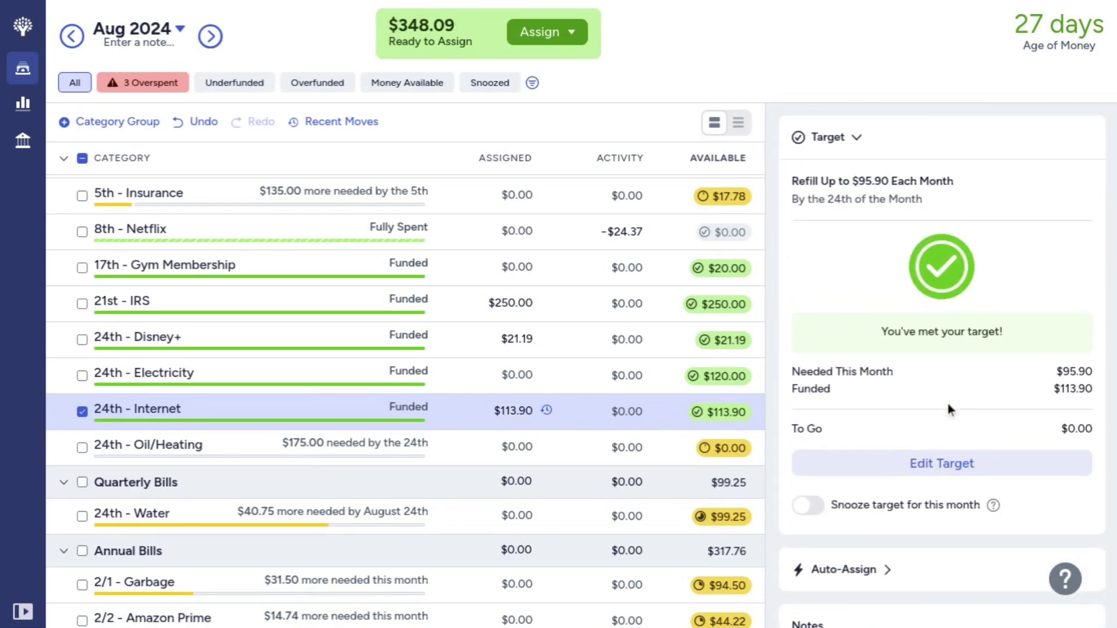
{"action": "left_click", "coordinate": [938, 471]}
{"action": "key", "text": "ctrl+a"}
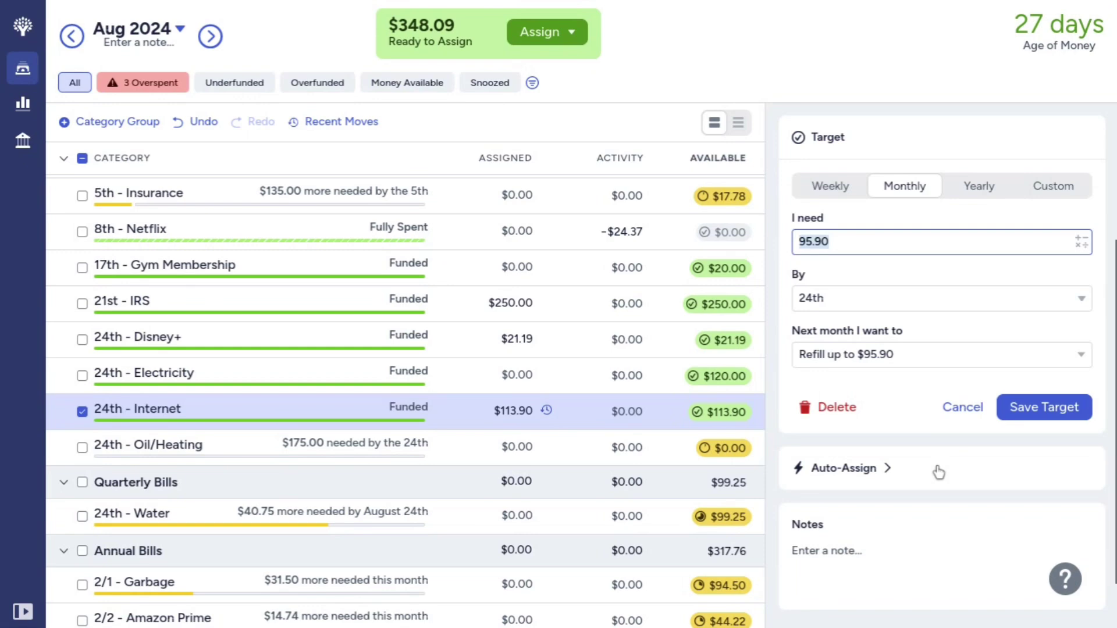
{"action": "type", "text": "113.90"}
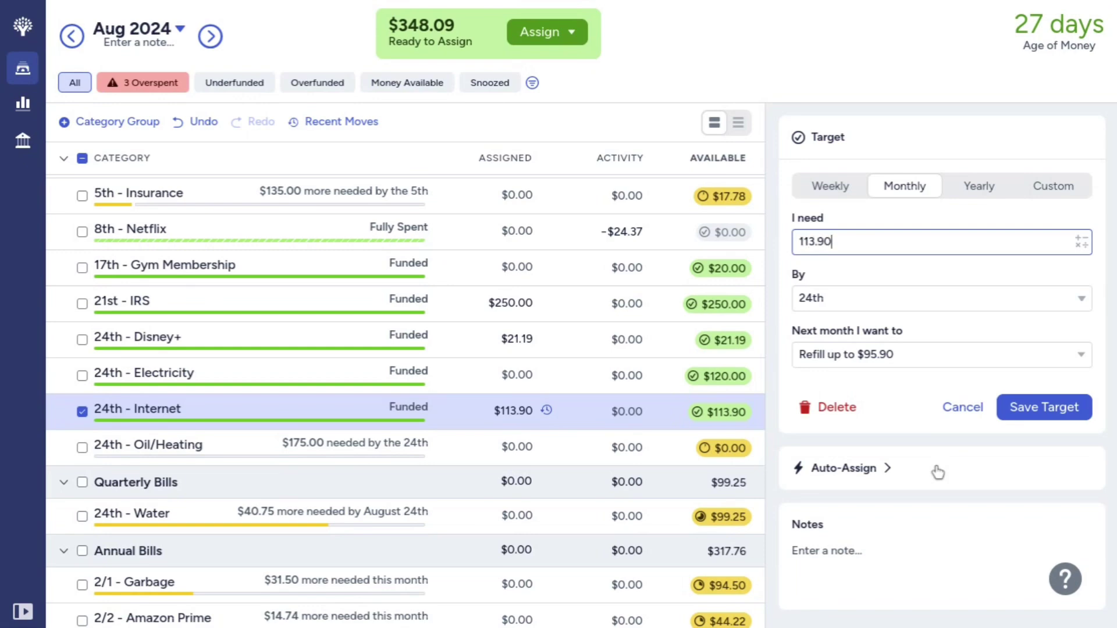
{"action": "key", "text": "Return"}
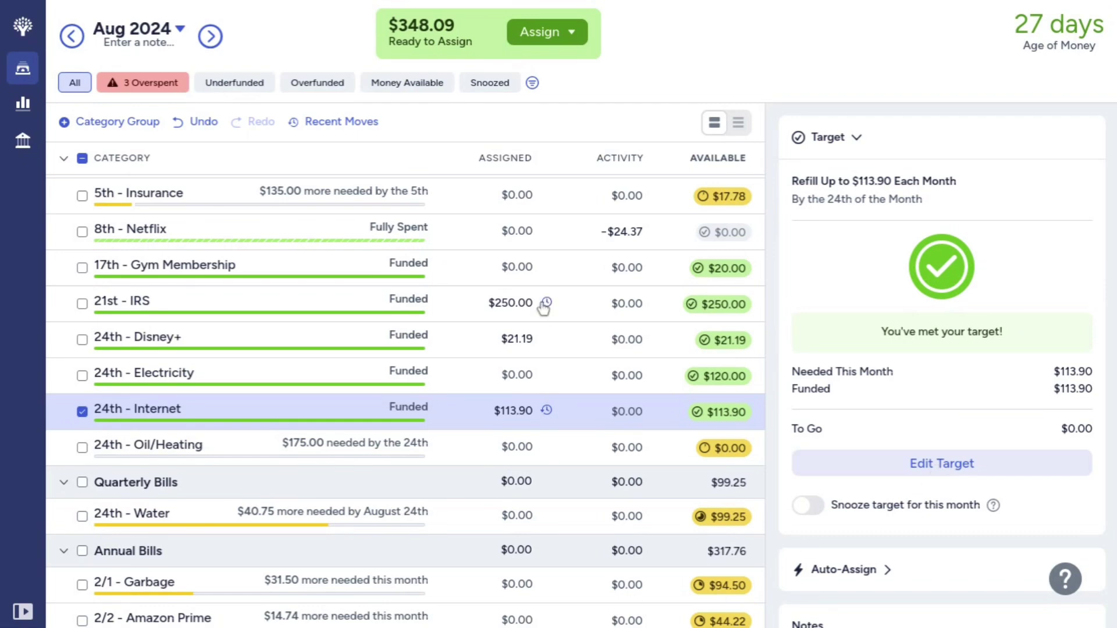
Step: Assign $275 to the 24th - Oil/Heating category in Monthly Bills
{"action": "left_click", "coordinate": [506, 447]}
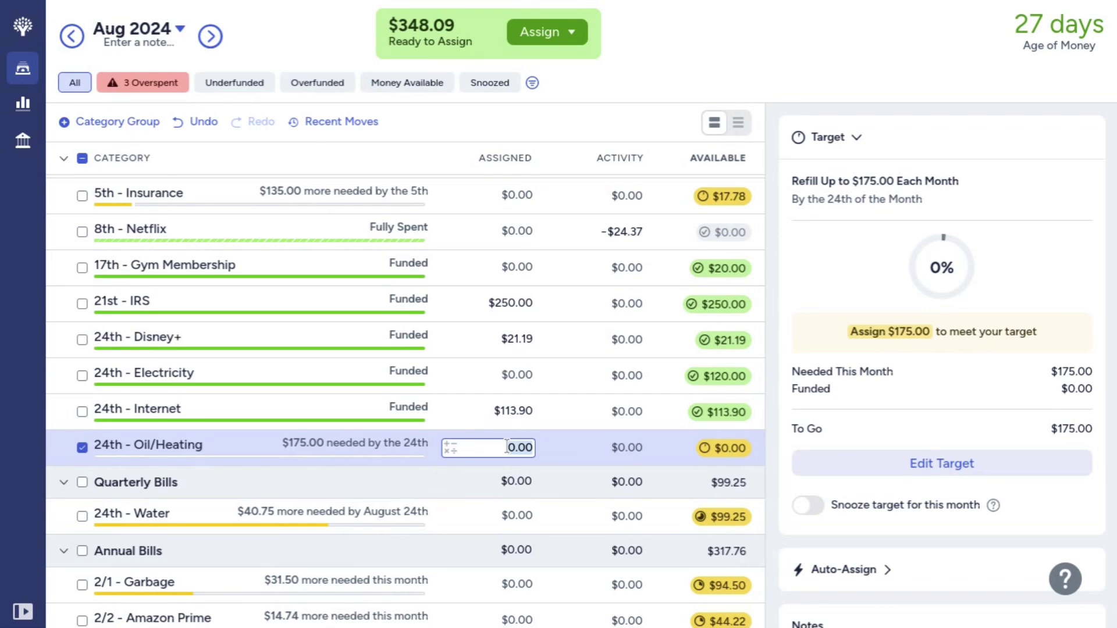
{"action": "type", "text": "275"}
{"action": "key", "text": "Return"}
Step: Assign $40.75 to the 24th - Water category in Quarterly Bills, and raise the assigned amount to $45.75
{"action": "scroll", "coordinate": [510, 419], "scroll_direction": "down", "scroll_amount": 3}
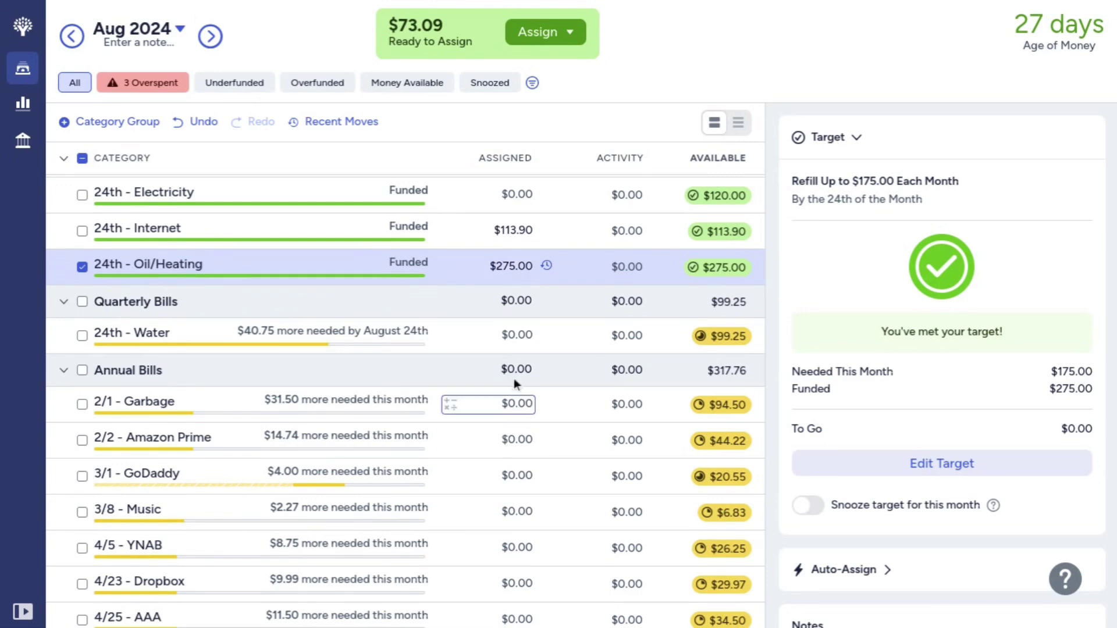
{"action": "left_click", "coordinate": [495, 337]}
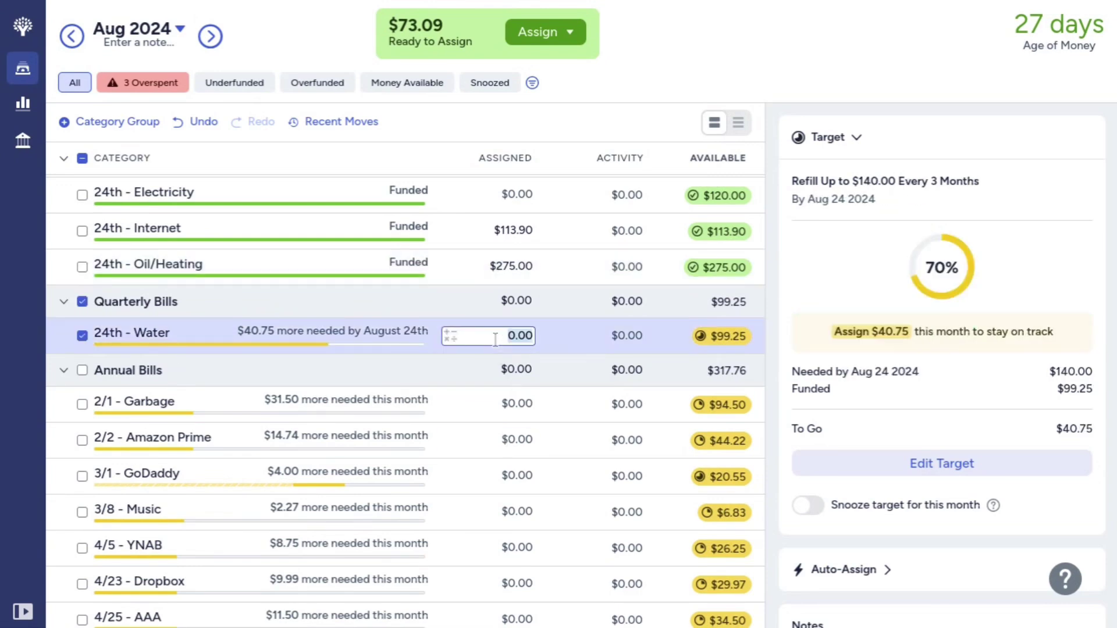
{"action": "type", "text": "40.75"}
{"action": "key", "text": "Return"}
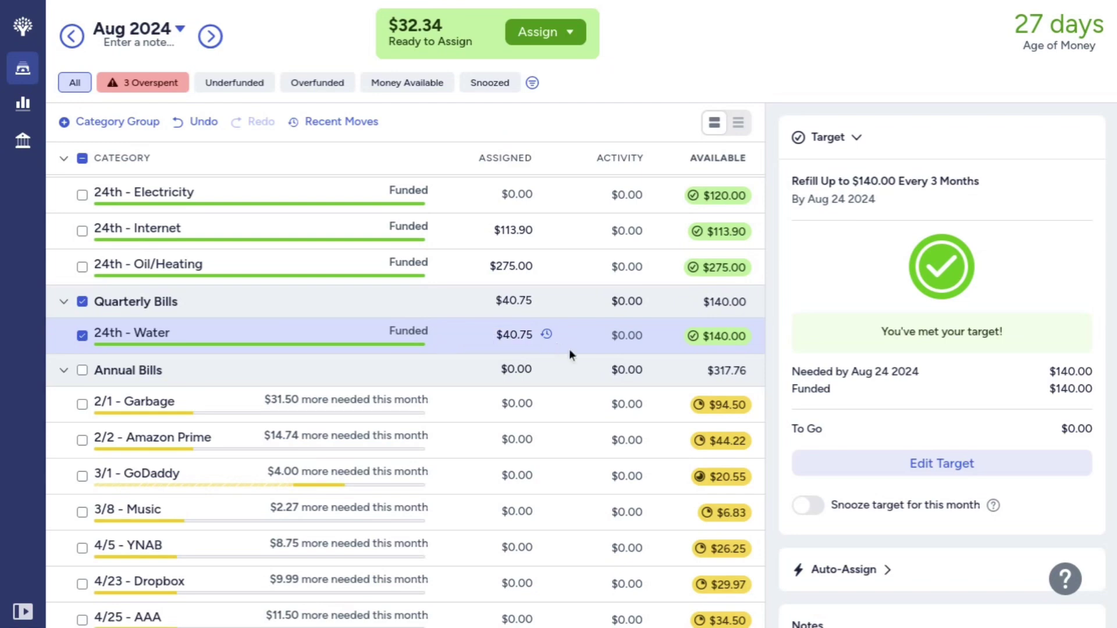
{"action": "left_click", "coordinate": [517, 332]}
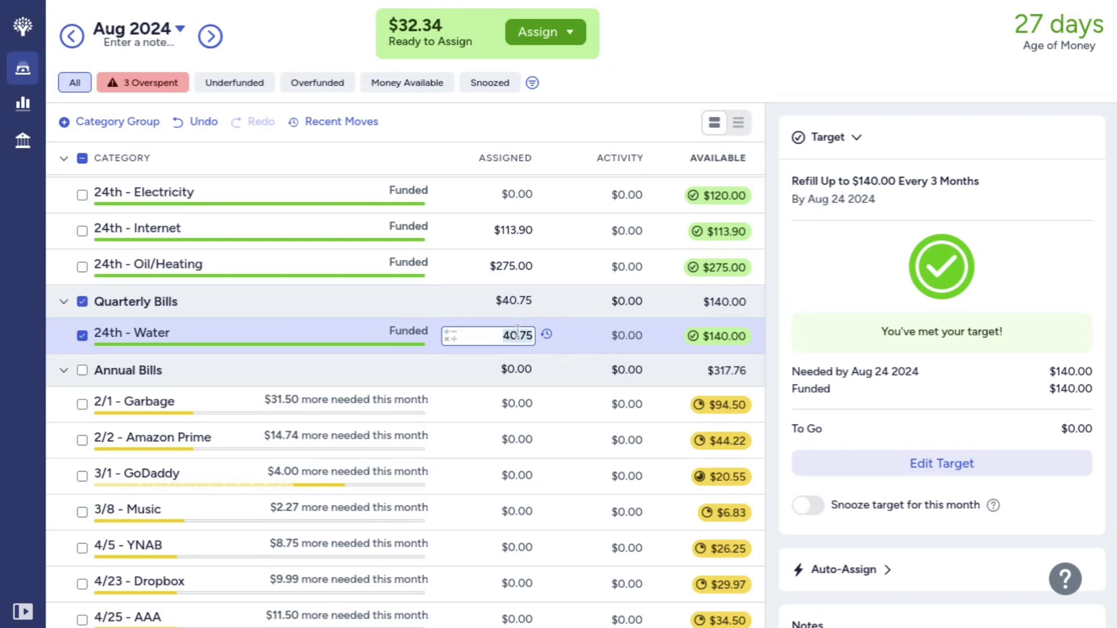
{"action": "left_click", "coordinate": [517, 332]}
{"action": "key", "text": "BackSpace"}
{"action": "type", "text": "5"}
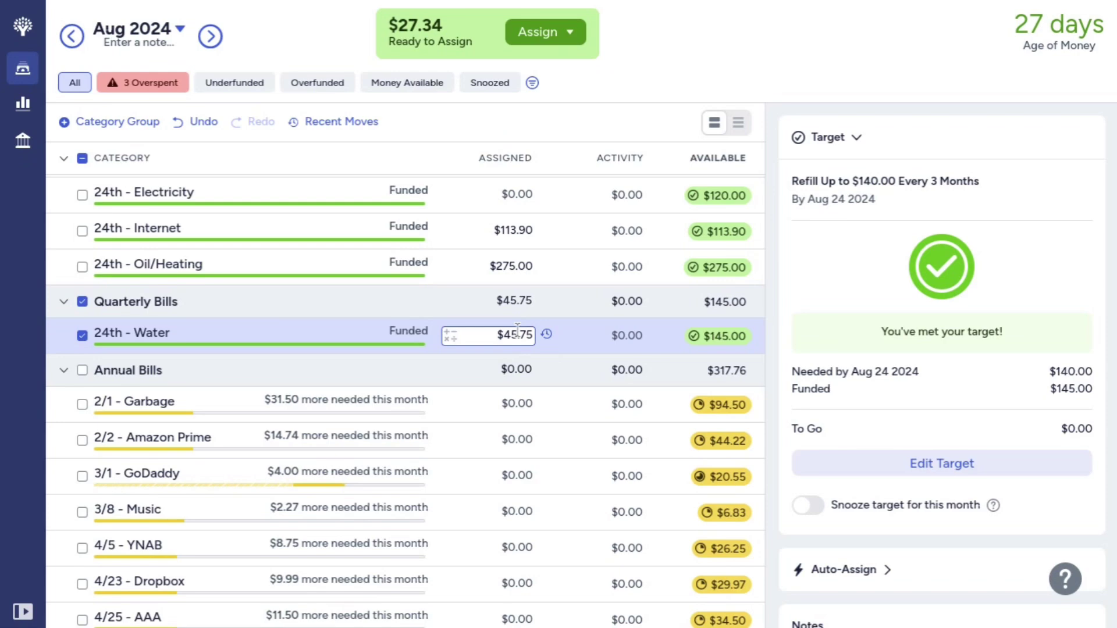
Step: Assign $18 to the overspent Just for Fun category in the EVERYTHING else group
{"action": "scroll", "coordinate": [517, 330], "scroll_direction": "down", "scroll_amount": 3}
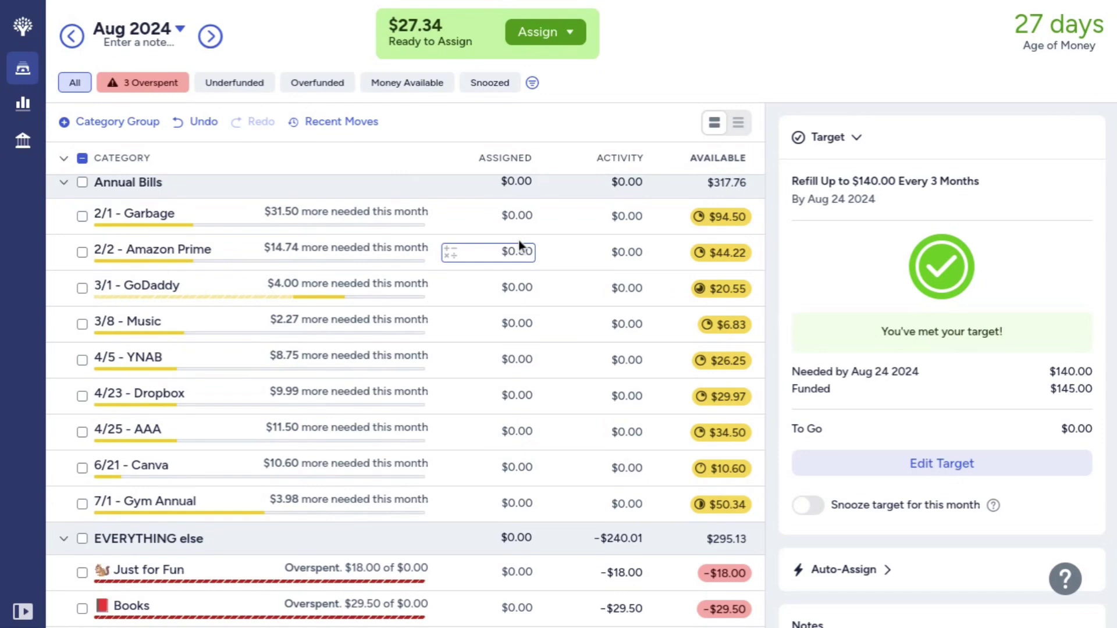
{"action": "scroll", "coordinate": [518, 240], "scroll_direction": "down", "scroll_amount": 3}
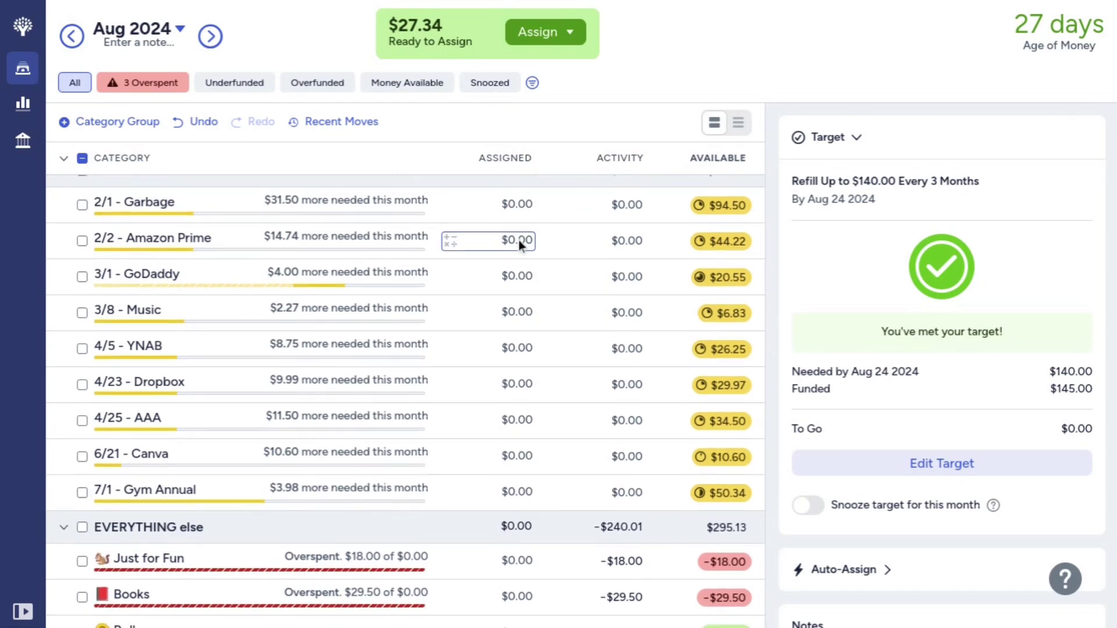
{"action": "scroll", "coordinate": [519, 240], "scroll_direction": "down", "scroll_amount": 2}
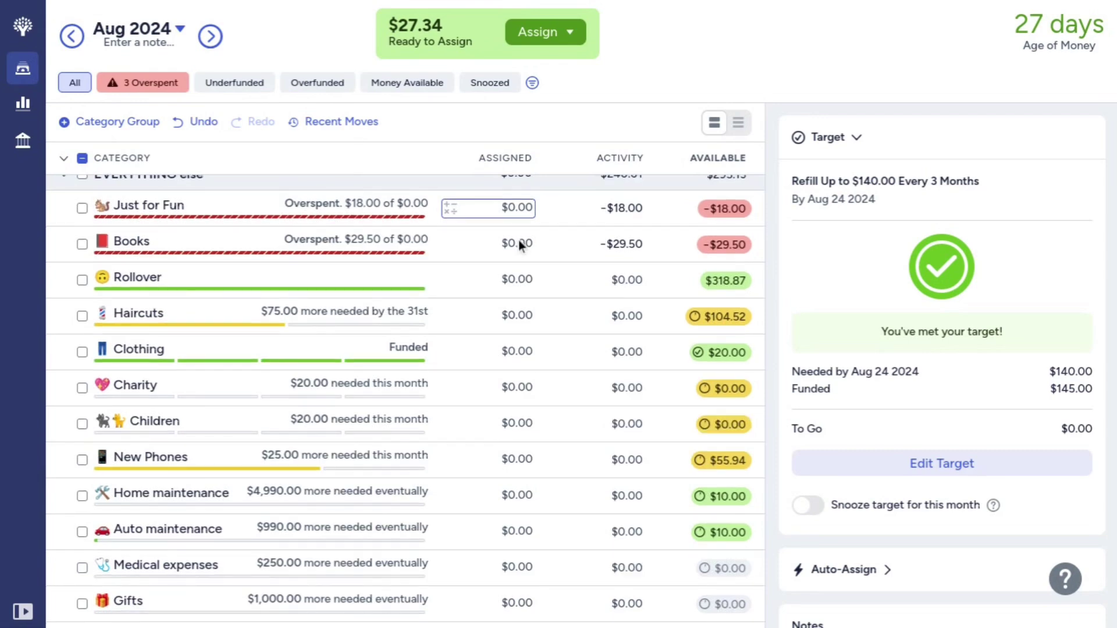
{"action": "scroll", "coordinate": [520, 244], "scroll_direction": "up", "scroll_amount": 1}
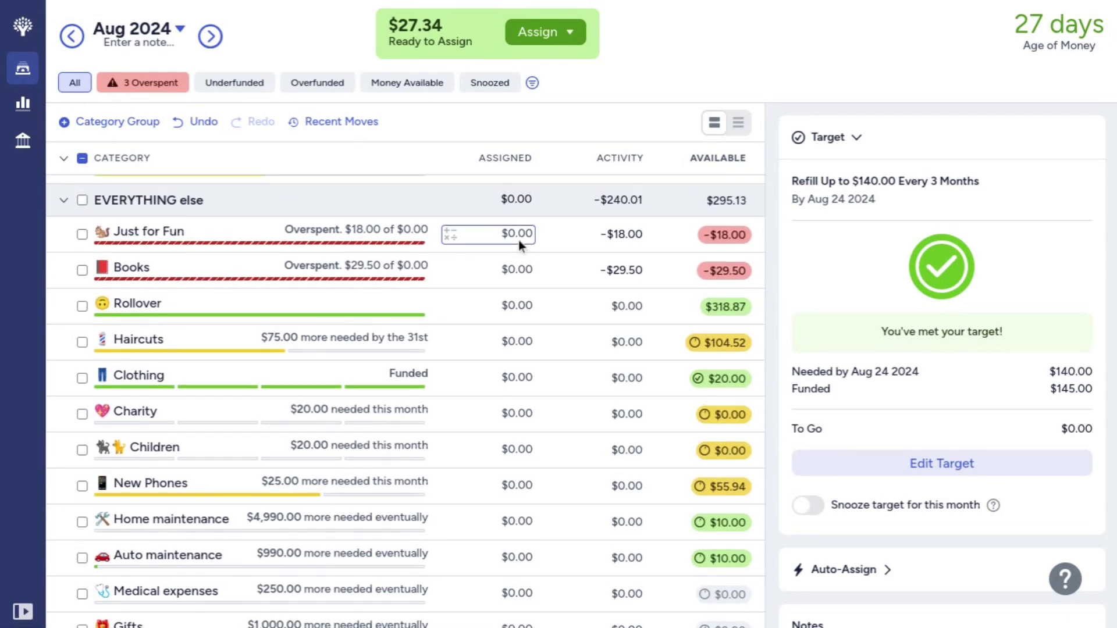
{"action": "left_click", "coordinate": [518, 240]}
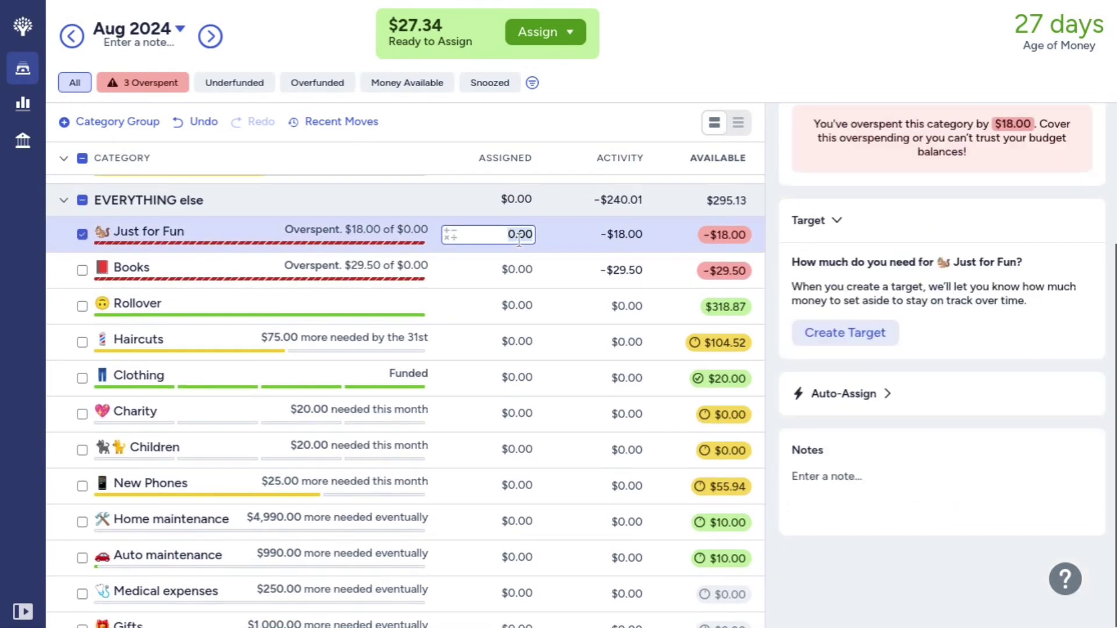
{"action": "type", "text": "18"}
{"action": "key", "text": "Return"}
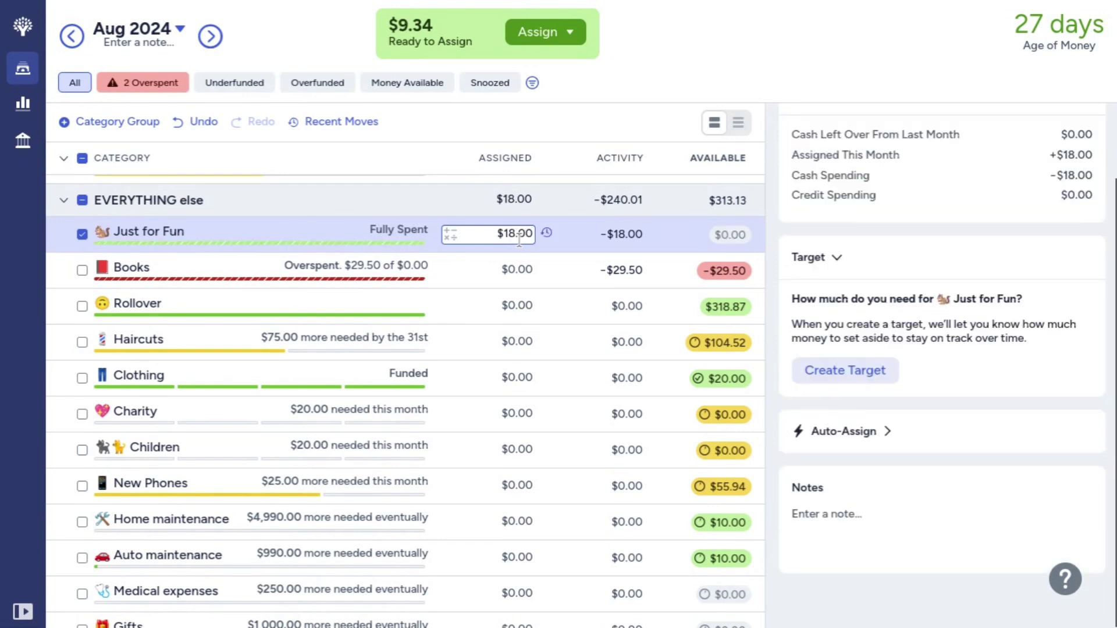
Step: Assign $29.50 to the overspent Books category in the EVERYTHING else group
{"action": "left_click", "coordinate": [511, 264]}
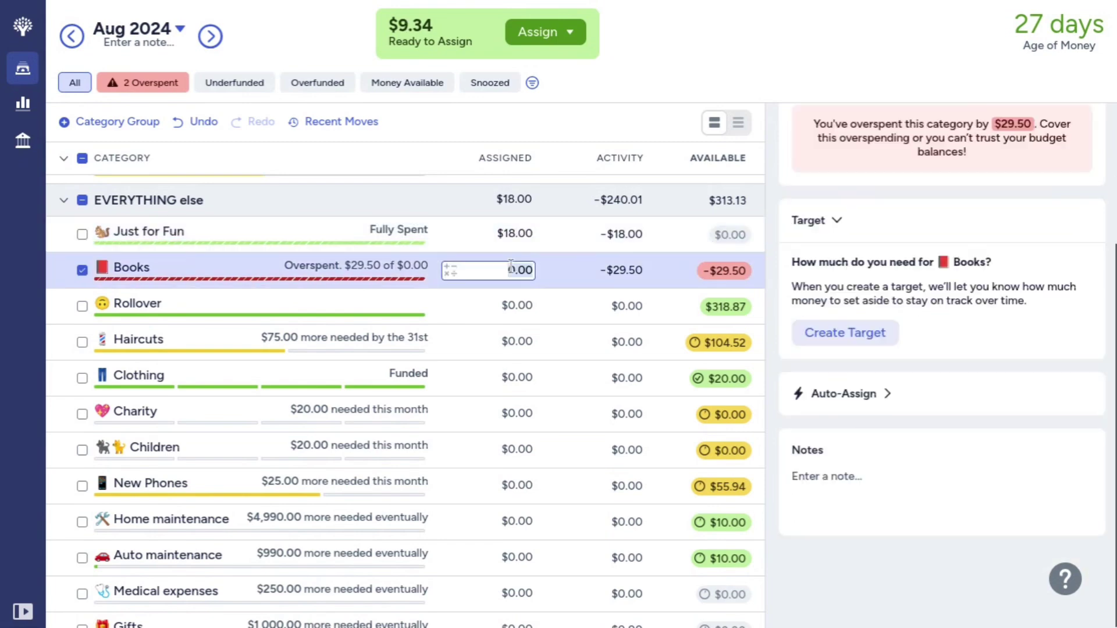
{"action": "type", "text": "29"}
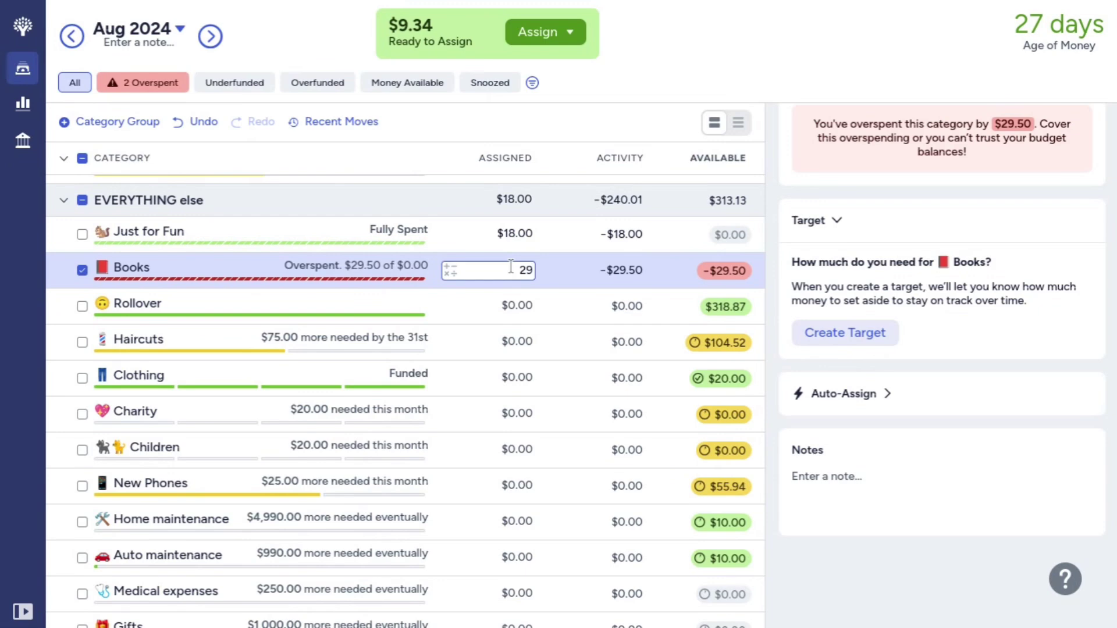
{"action": "type", "text": ".50"}
{"action": "key", "text": "Return"}
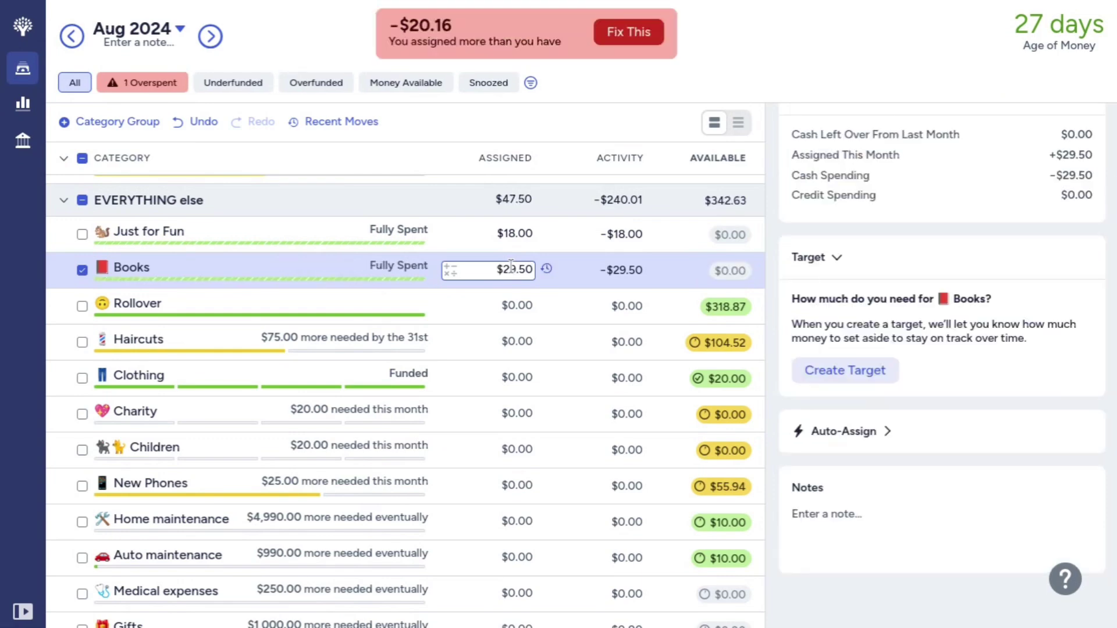
{"action": "key", "text": "Escape"}
Step: Create a custom target of $157.51 for the College Stuff category, using the fill-up option
{"action": "scroll", "coordinate": [459, 280], "scroll_direction": "down", "scroll_amount": 1}
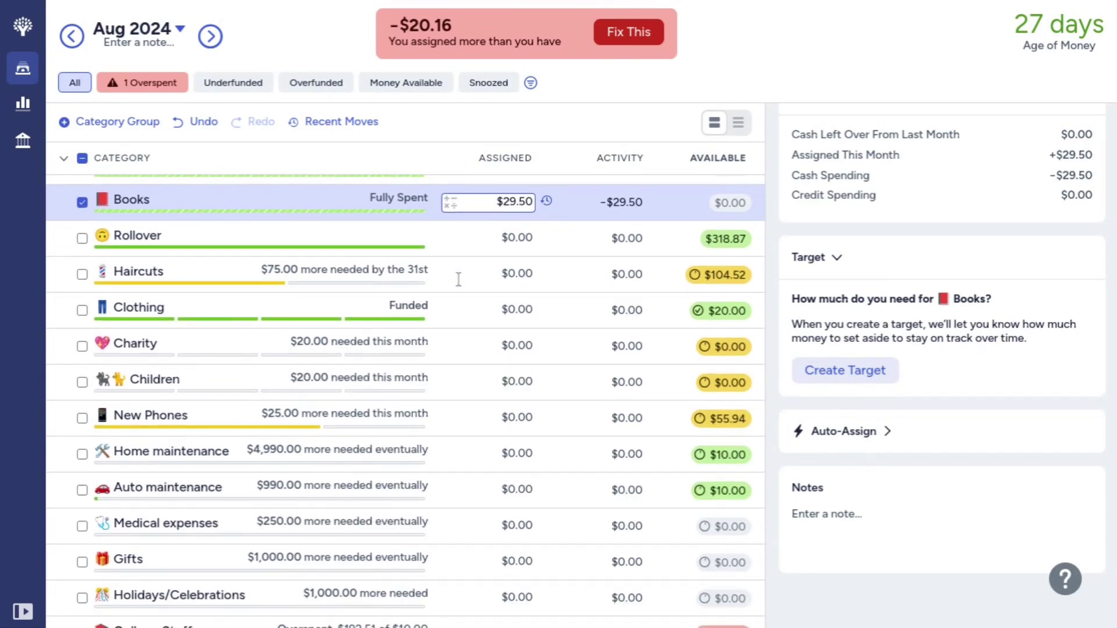
{"action": "scroll", "coordinate": [459, 280], "scroll_direction": "down", "scroll_amount": 2}
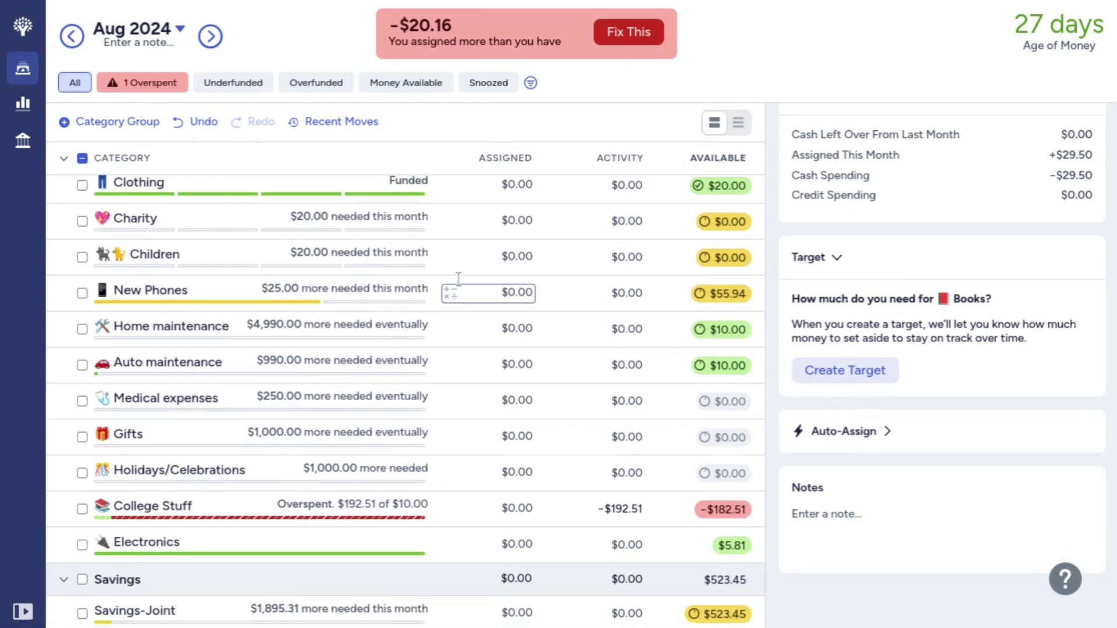
{"action": "scroll", "coordinate": [458, 279], "scroll_direction": "down", "scroll_amount": 1}
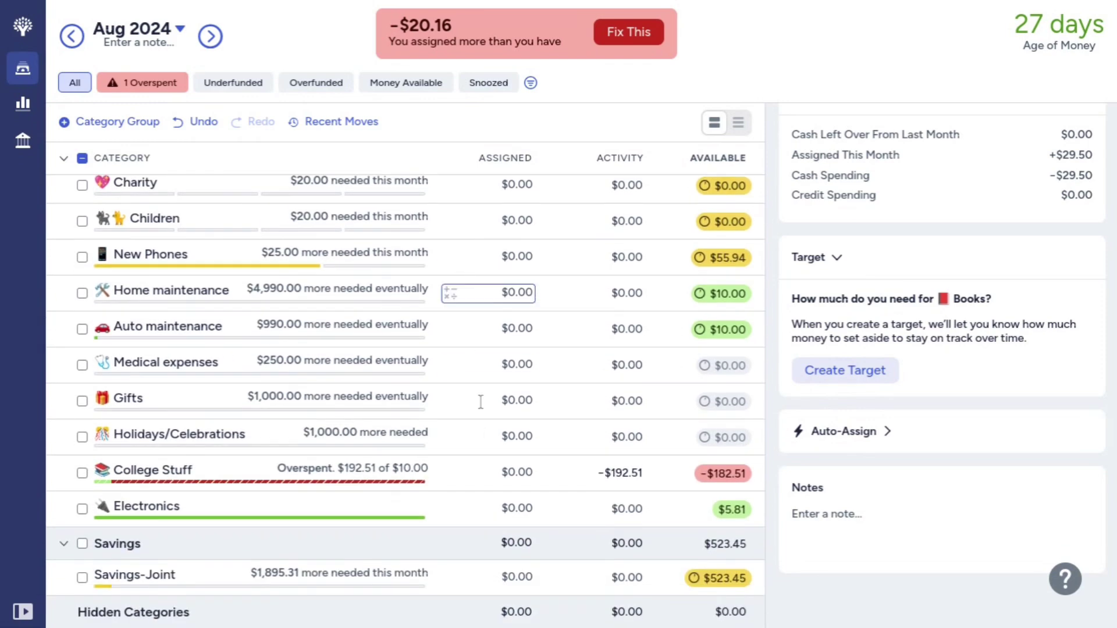
{"action": "left_click", "coordinate": [502, 470]}
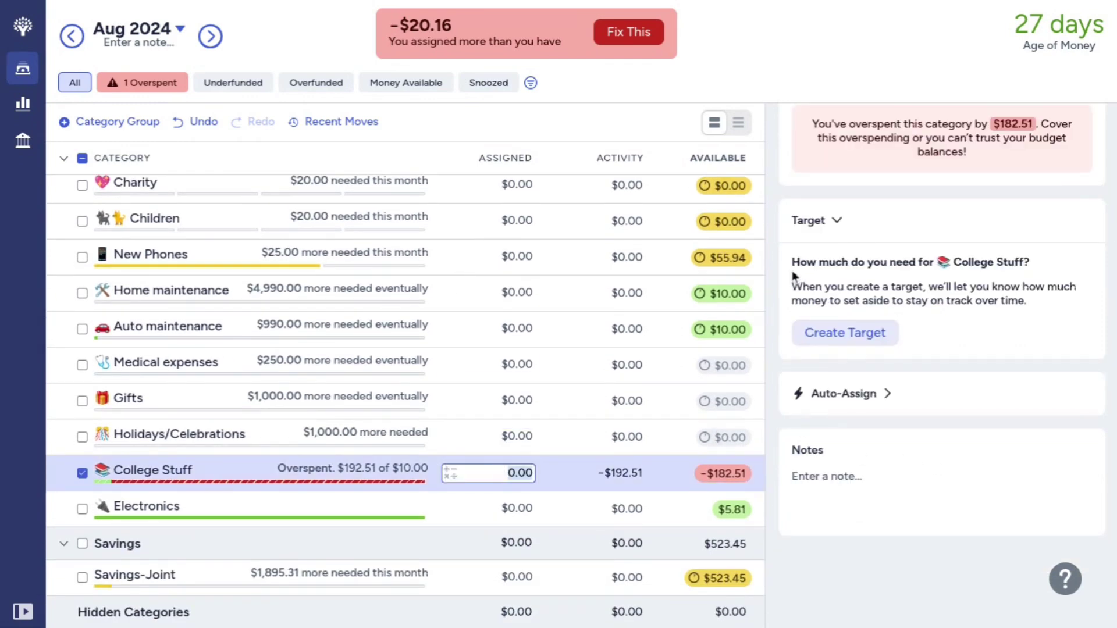
{"action": "left_click", "coordinate": [844, 339]}
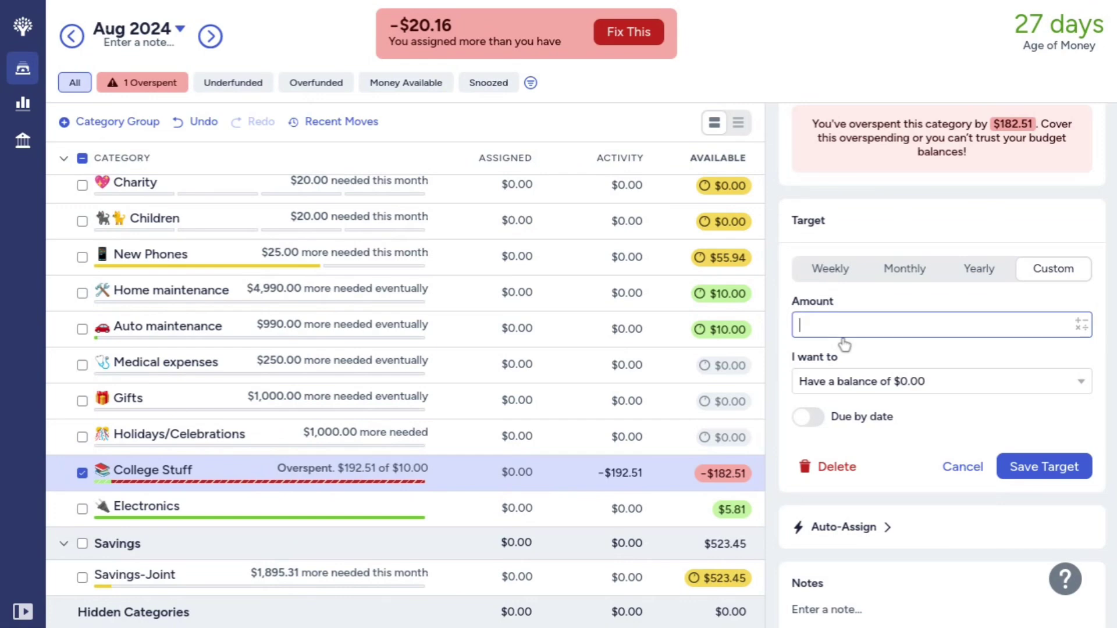
{"action": "type", "text": "157.51"}
{"action": "left_click", "coordinate": [968, 387]}
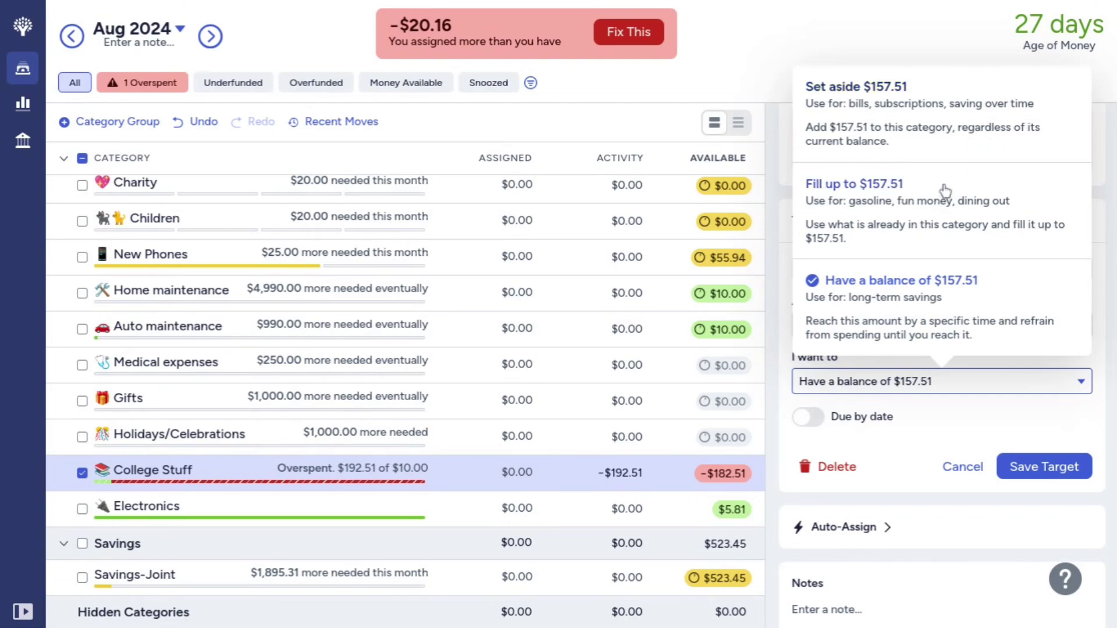
{"action": "left_click", "coordinate": [909, 185]}
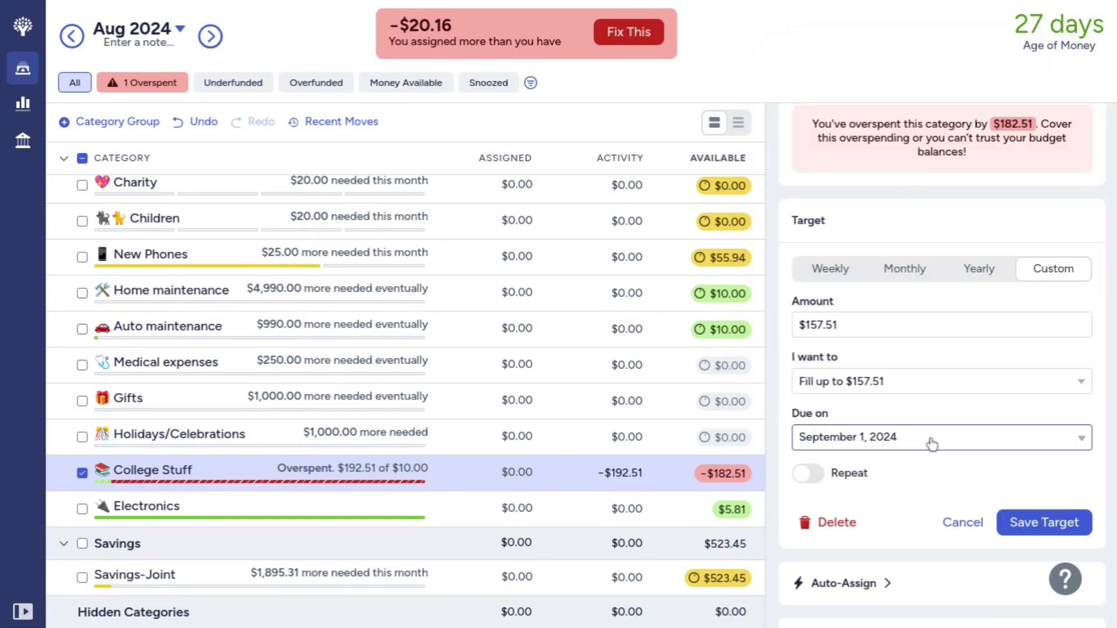
Step: Make the College Stuff target due on September 15, 2024, repeating every 1 month, and save the target
{"action": "left_click", "coordinate": [1012, 446]}
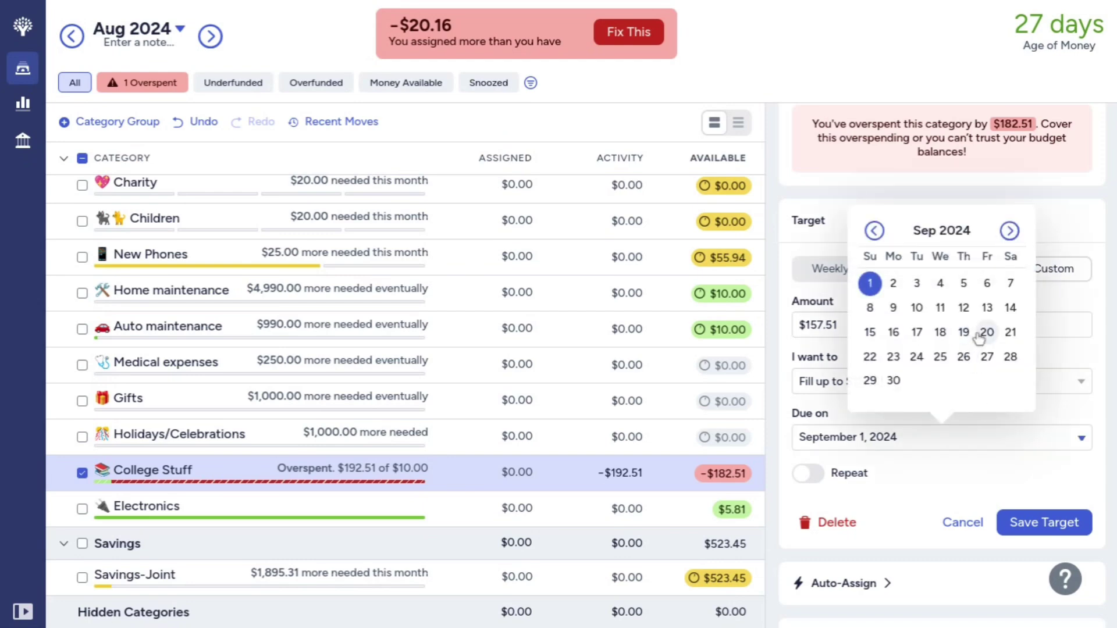
{"action": "left_click", "coordinate": [871, 333]}
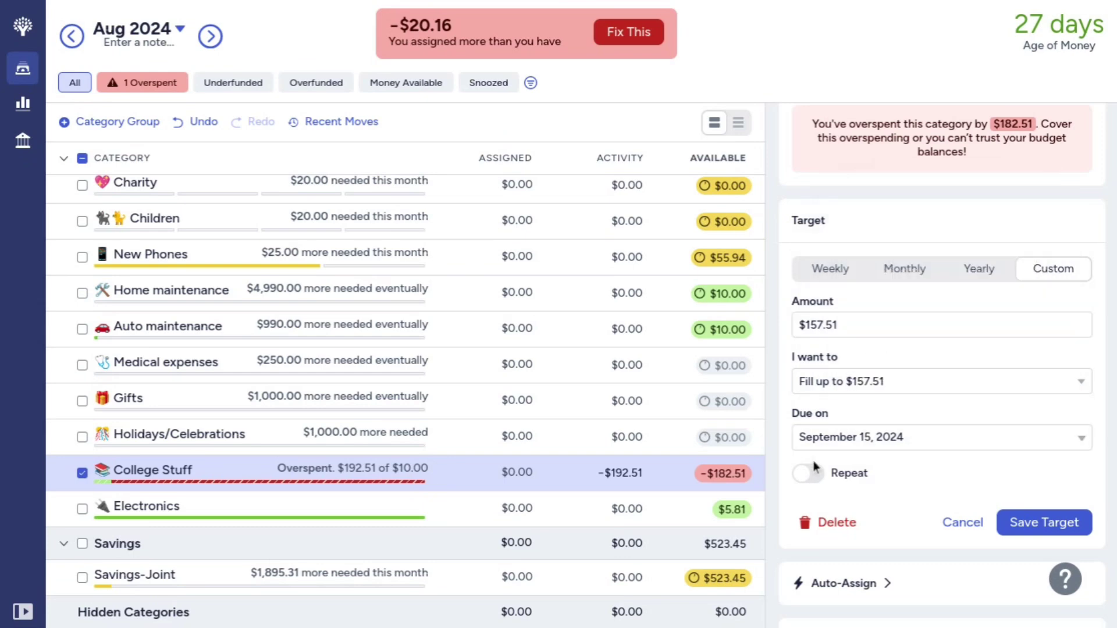
{"action": "scroll", "coordinate": [814, 465], "scroll_direction": "down", "scroll_amount": 2}
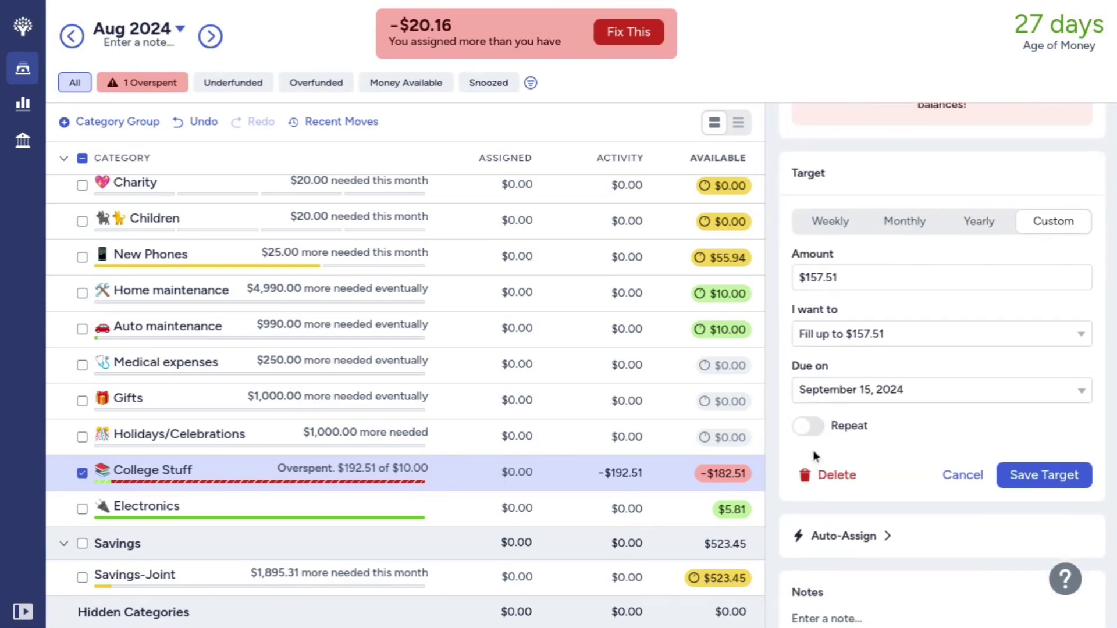
{"action": "left_click", "coordinate": [811, 434]}
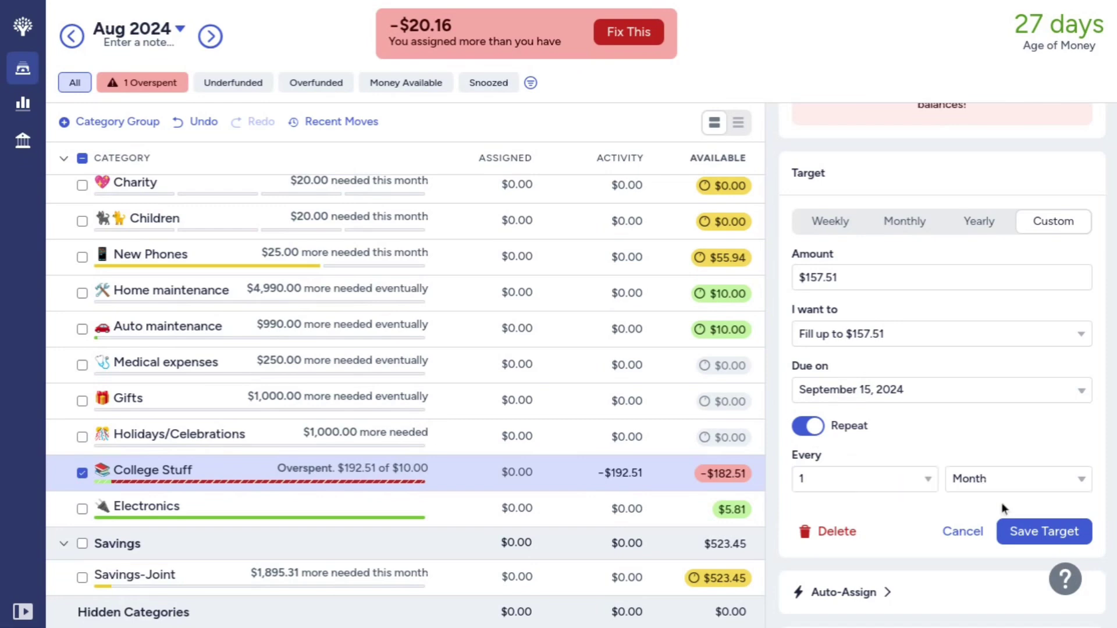
{"action": "left_click", "coordinate": [1019, 534]}
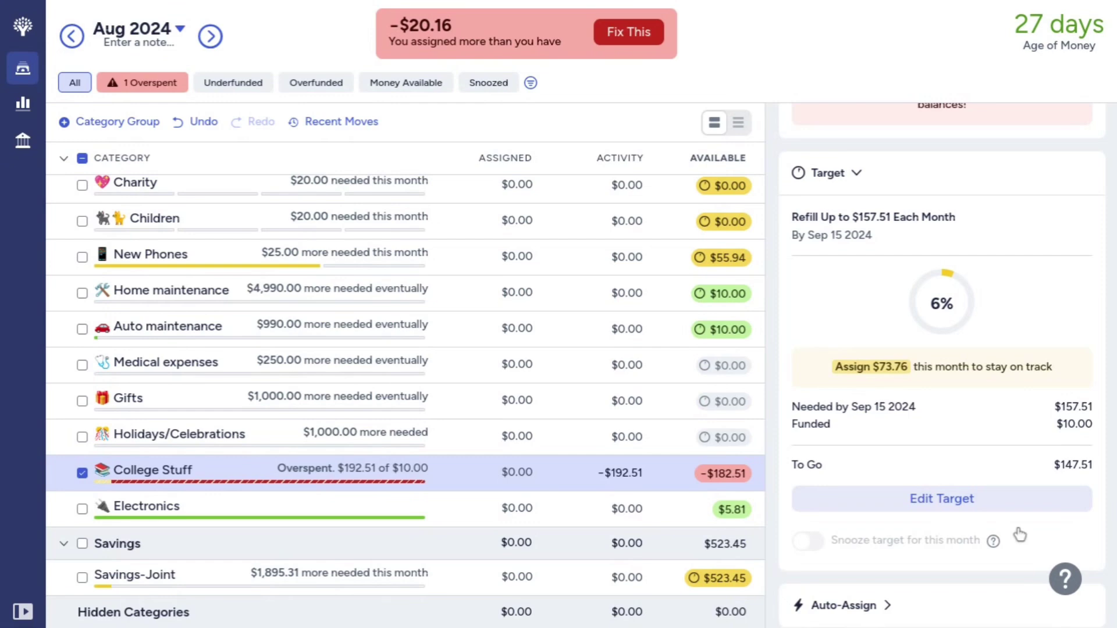
Step: Assign $192.51 to the overspent College Stuff category, and reduce the assigned amount by $10 to $182.51
{"action": "left_click", "coordinate": [499, 477]}
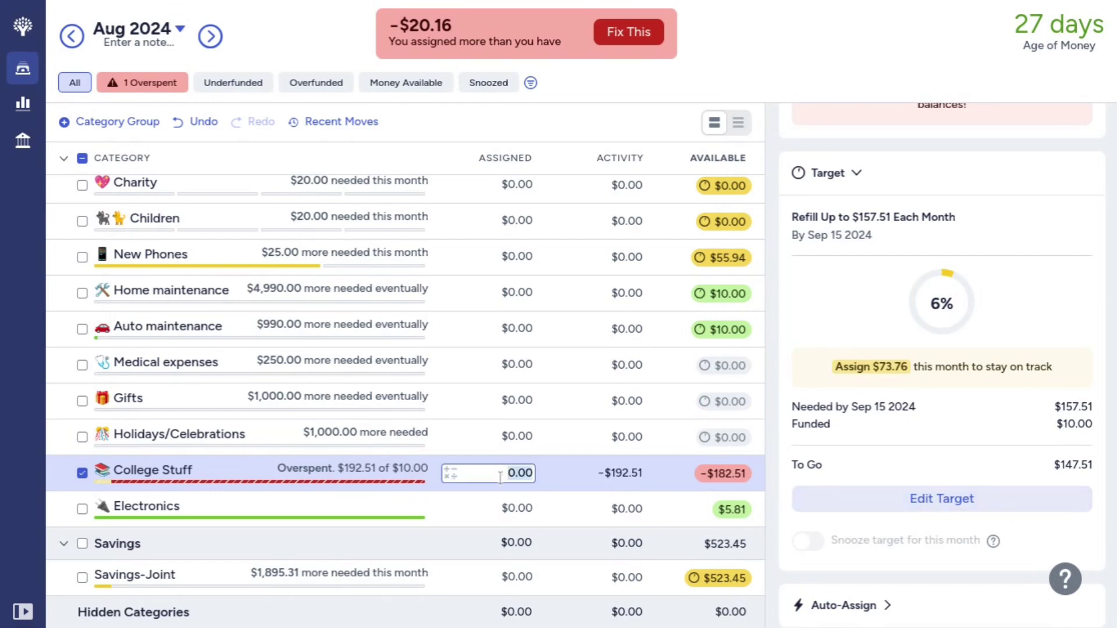
{"action": "type", "text": "192.51"}
{"action": "key", "text": "Return"}
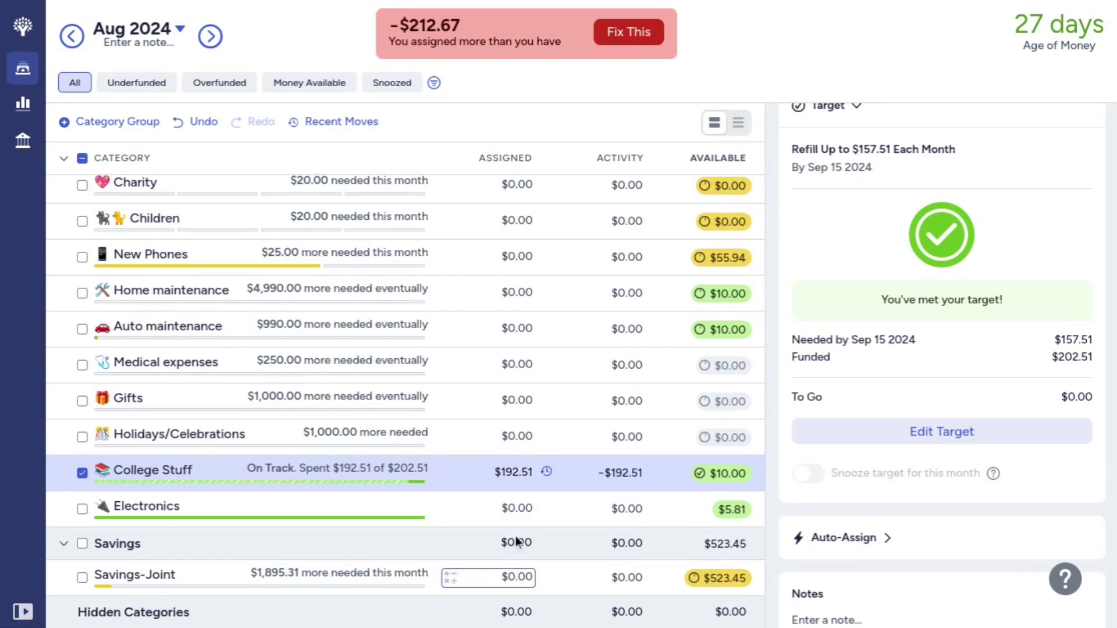
{"action": "left_click", "coordinate": [528, 474]}
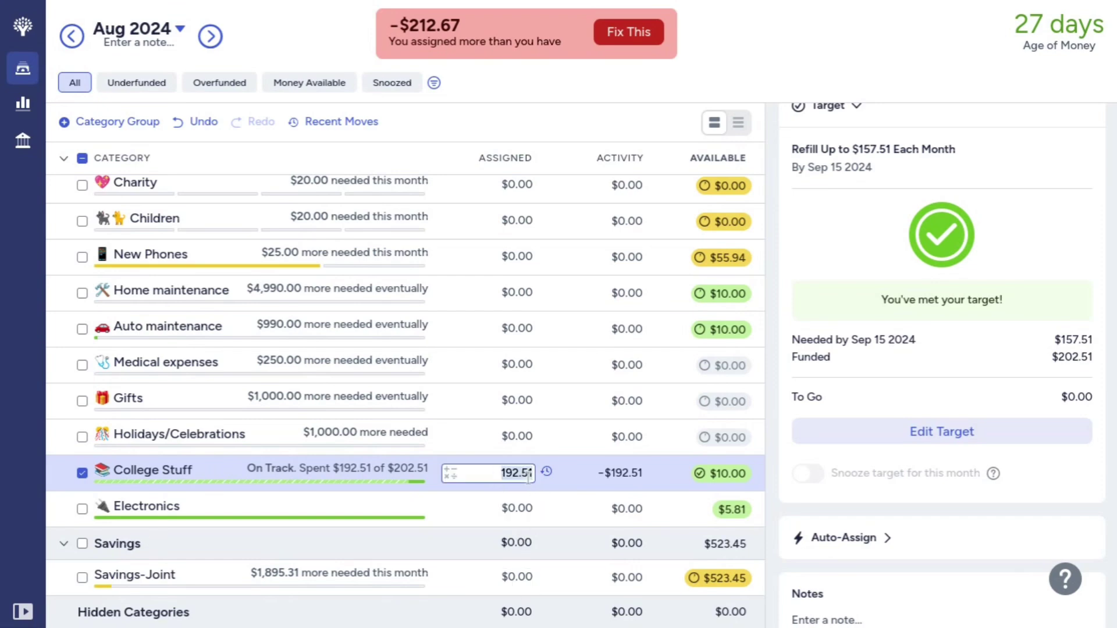
{"action": "key", "text": "Right"}
{"action": "type", "text": "-10"}
{"action": "key", "text": "Return"}
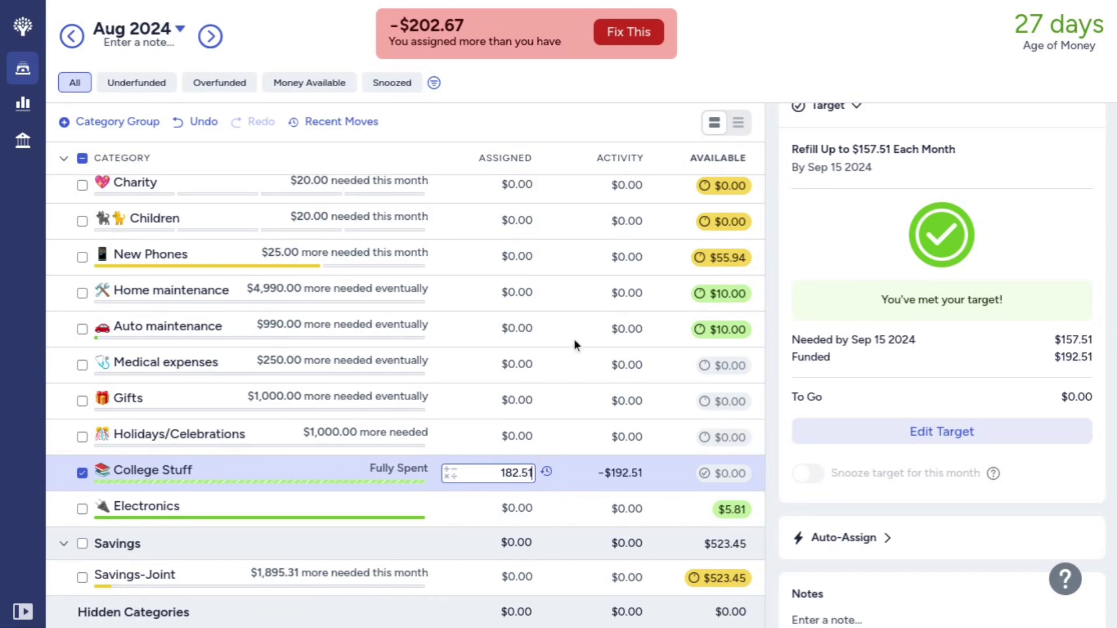
Step: Take $120 out of the Forgot to budget (2wks) category in Weekly Bills by setting its assigned amount to -$120
{"action": "scroll", "coordinate": [573, 338], "scroll_direction": "up", "scroll_amount": 8}
{"action": "scroll", "coordinate": [574, 341], "scroll_direction": "up", "scroll_amount": 10}
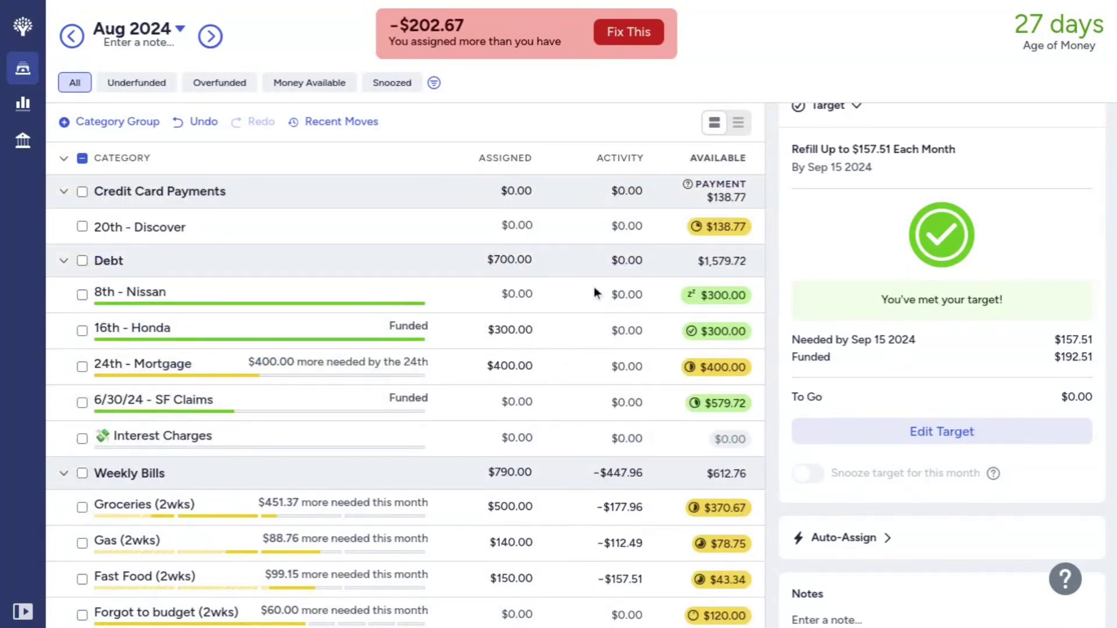
{"action": "scroll", "coordinate": [614, 297], "scroll_direction": "down", "scroll_amount": 3}
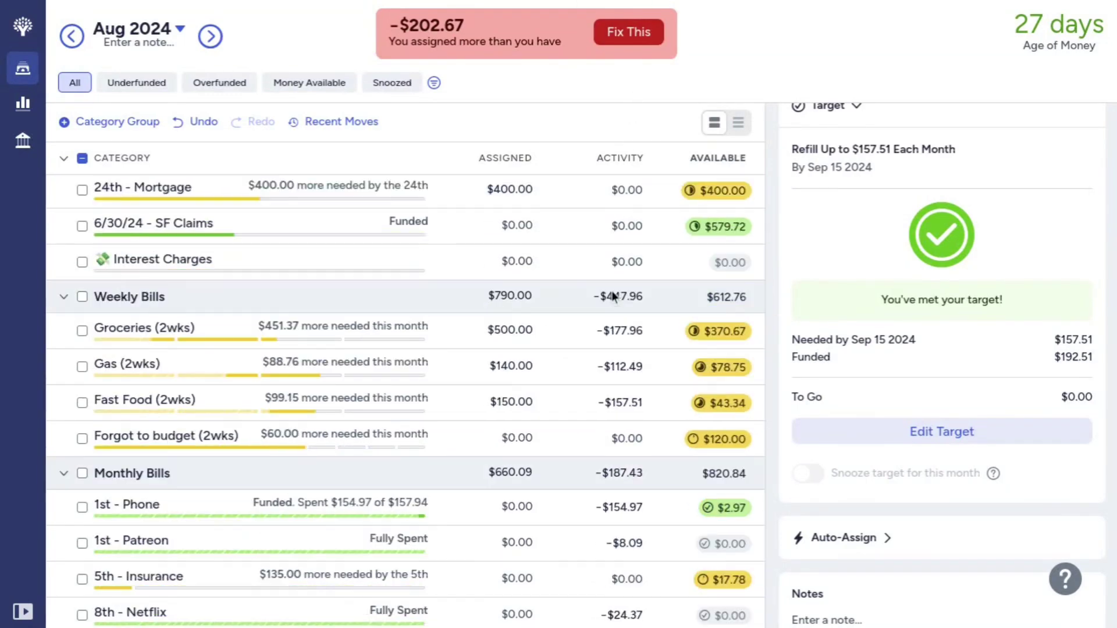
{"action": "scroll", "coordinate": [612, 296], "scroll_direction": "down", "scroll_amount": 1}
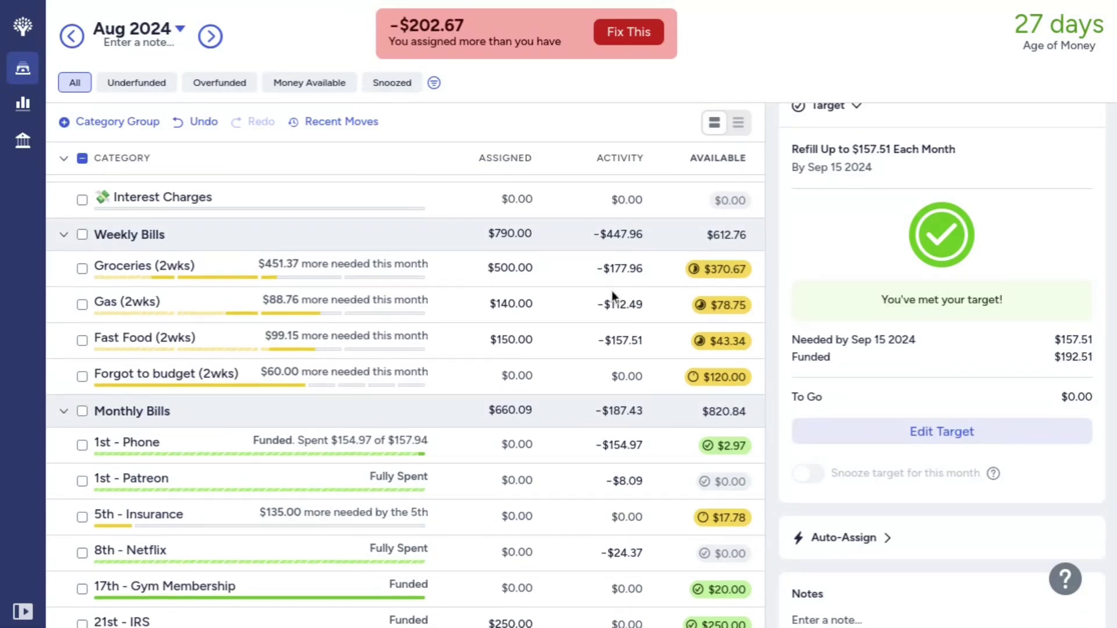
{"action": "scroll", "coordinate": [612, 291], "scroll_direction": "down", "scroll_amount": 2}
{"action": "scroll", "coordinate": [612, 291], "scroll_direction": "up", "scroll_amount": 4}
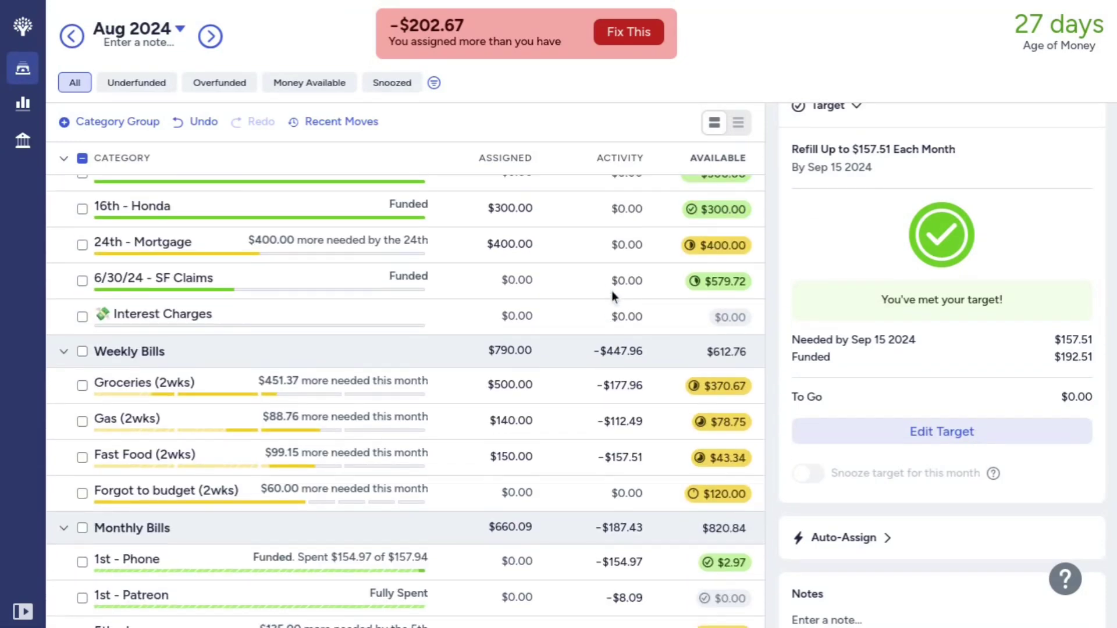
{"action": "left_click", "coordinate": [504, 494]}
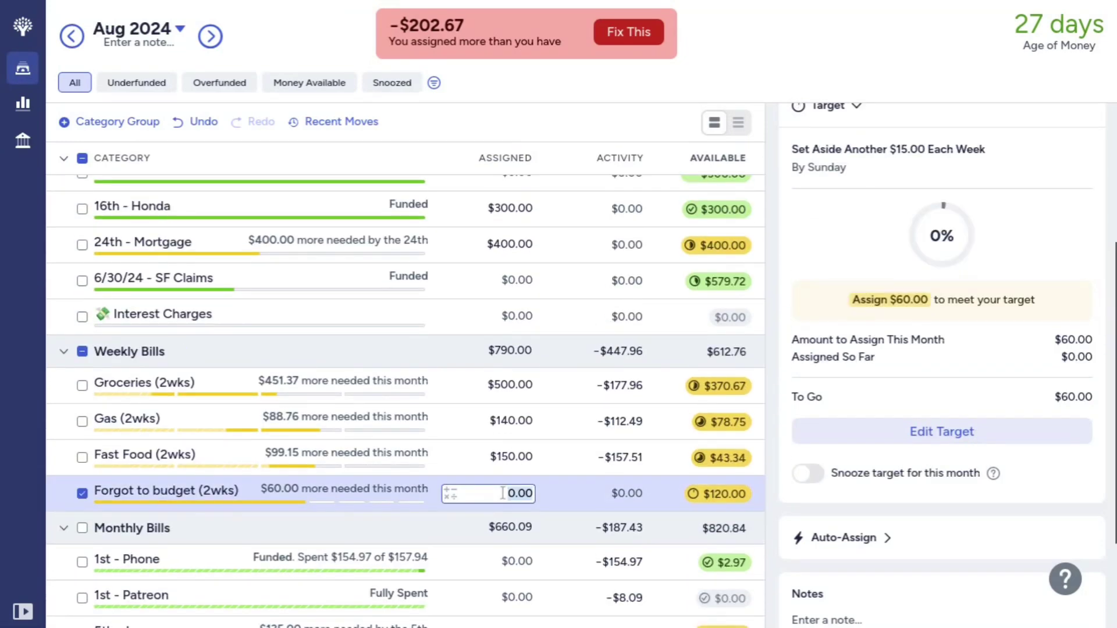
{"action": "type", "text": "-120"}
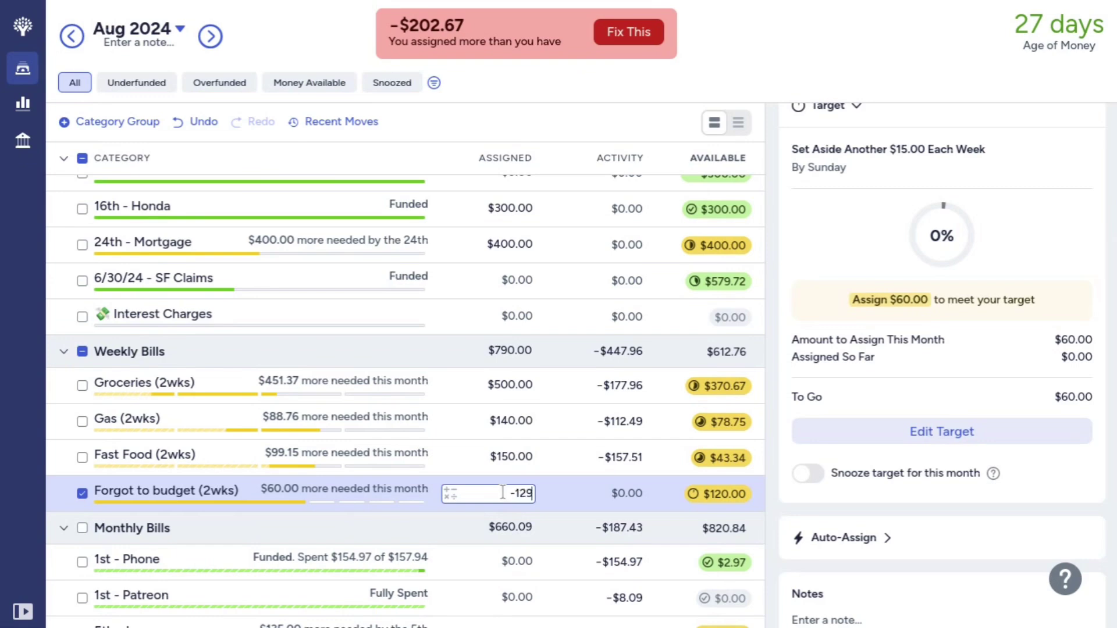
{"action": "key", "text": "Return"}
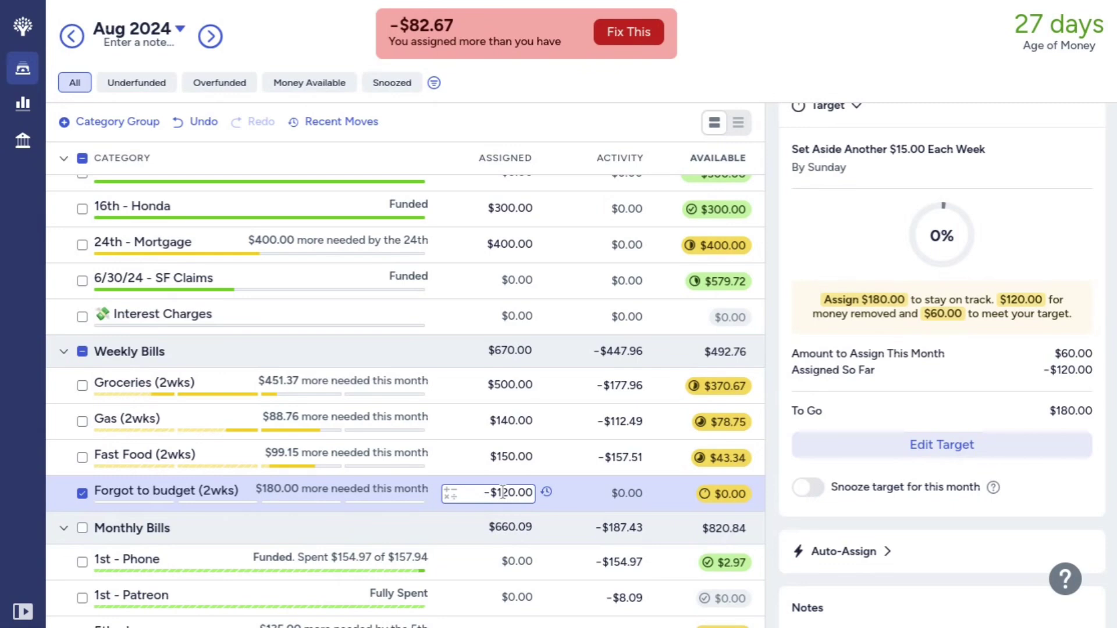
Step: Take $82.67 out of the Rollover category in the EVERYTHING else group by setting its assigned amount to -$82.67
{"action": "scroll", "coordinate": [503, 492], "scroll_direction": "down", "scroll_amount": 10}
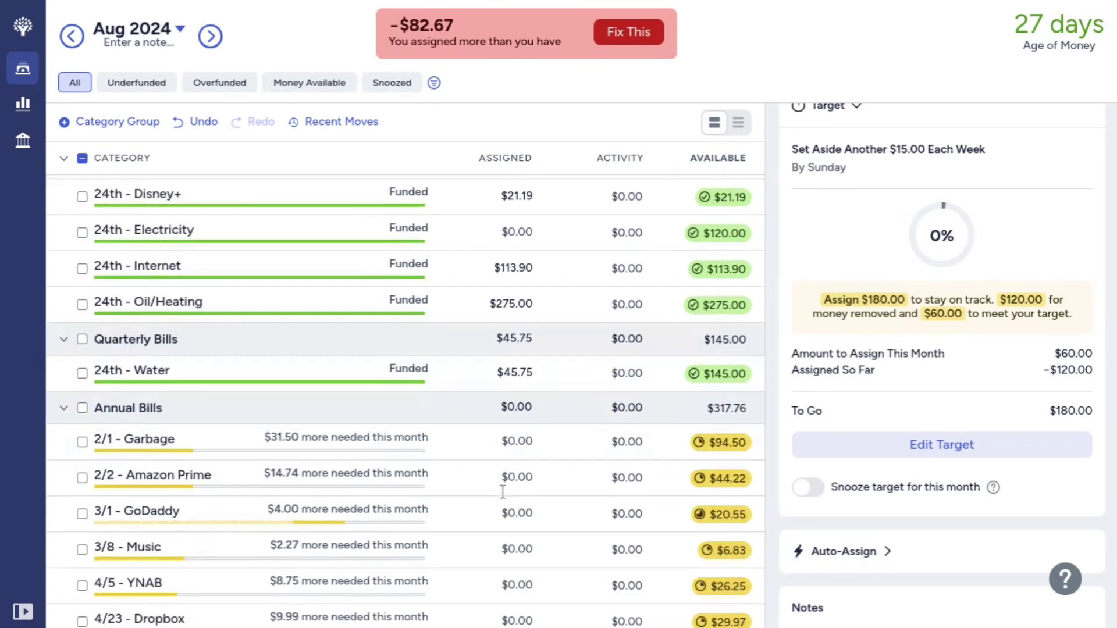
{"action": "scroll", "coordinate": [503, 491], "scroll_direction": "down", "scroll_amount": 9}
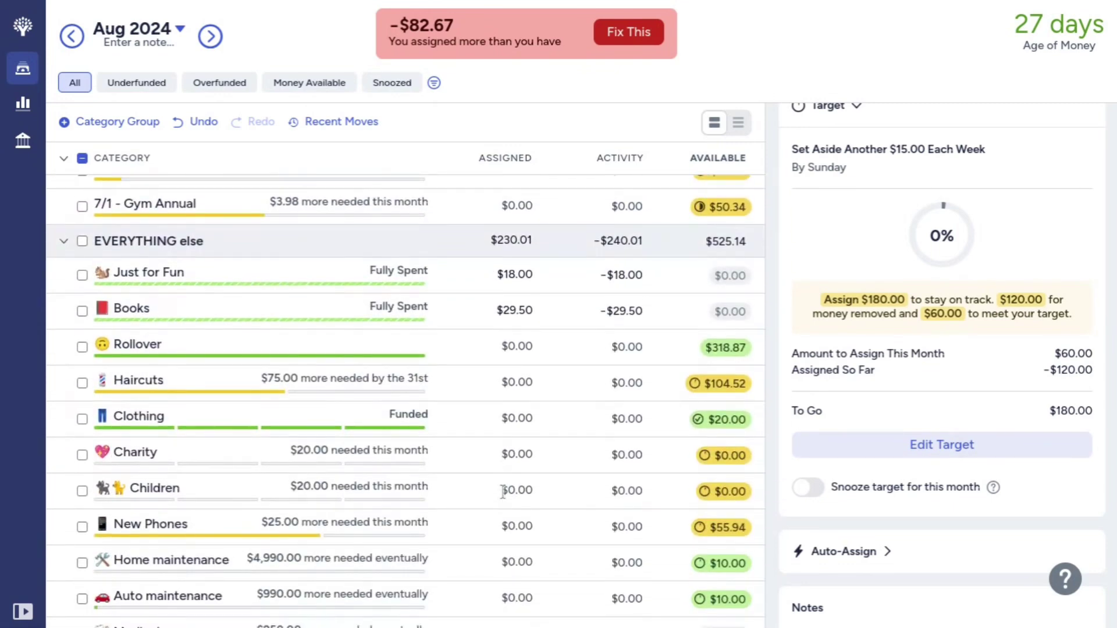
{"action": "left_click", "coordinate": [517, 345]}
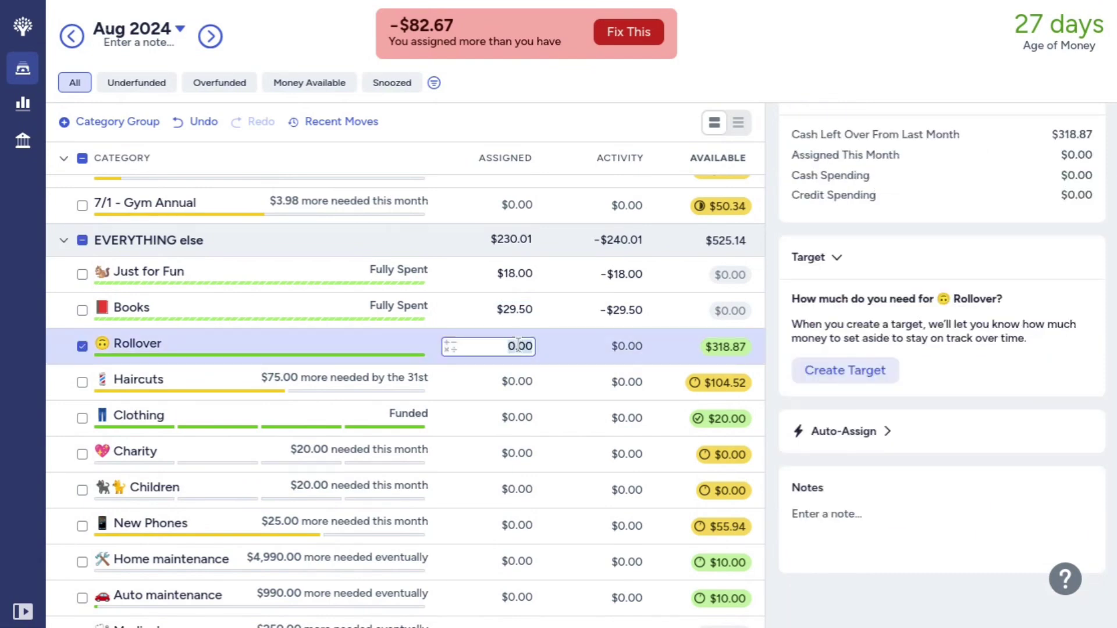
{"action": "key", "text": "BackSpace"}
{"action": "type", "text": "-"}
{"action": "type", "text": "32."}
{"action": "type", "text": "67"}
{"action": "key", "text": "Return"}
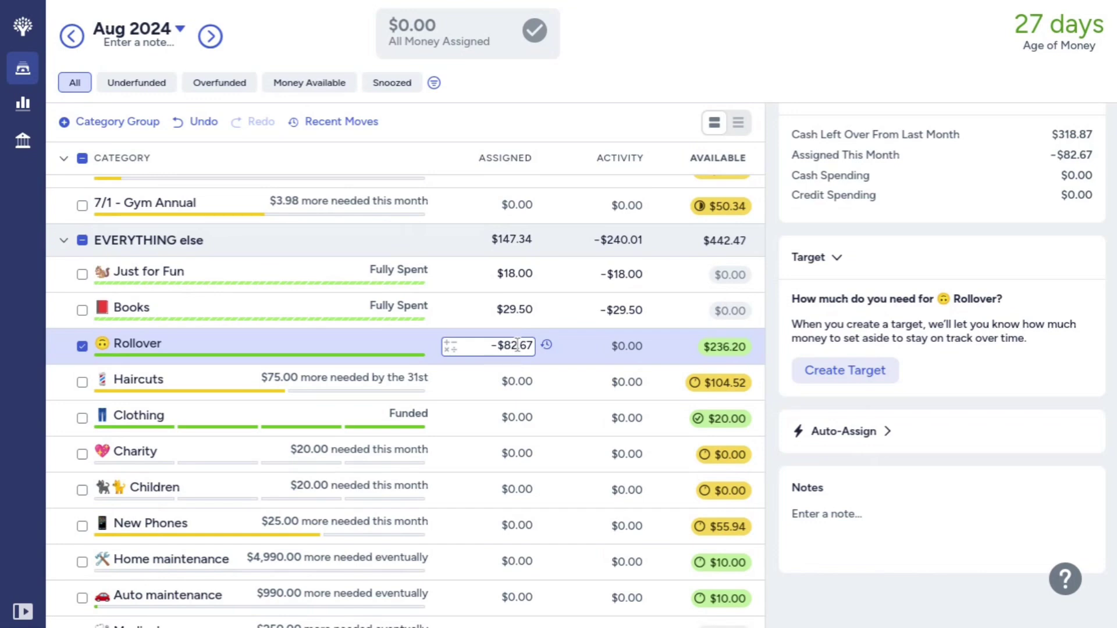
Step: Review the assigned and available amounts across the category groups, including the assigned amount of Forgot to budget (2wks)
{"action": "scroll", "coordinate": [517, 345], "scroll_direction": "up", "scroll_amount": 6}
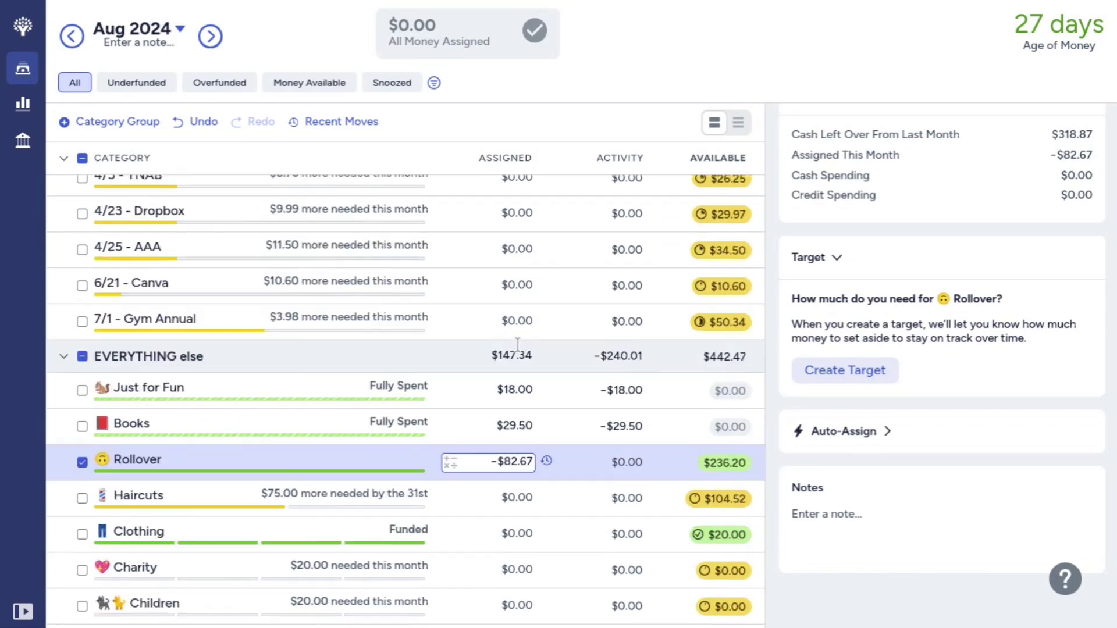
{"action": "scroll", "coordinate": [517, 345], "scroll_direction": "down", "scroll_amount": 10}
{"action": "scroll", "coordinate": [517, 345], "scroll_direction": "up", "scroll_amount": 4}
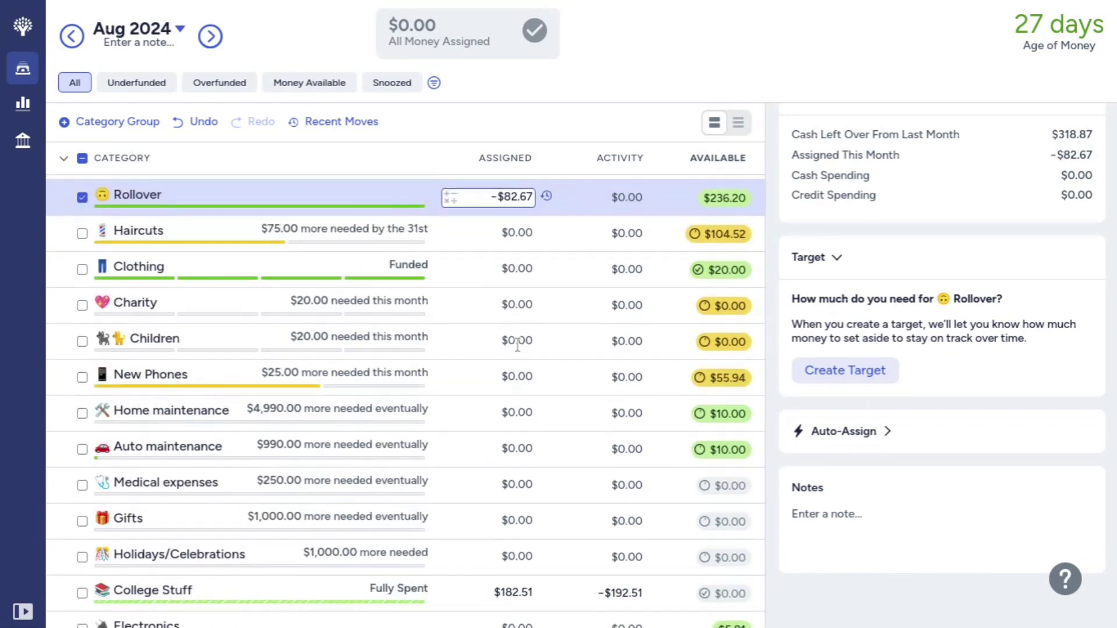
{"action": "scroll", "coordinate": [517, 345], "scroll_direction": "up", "scroll_amount": 14}
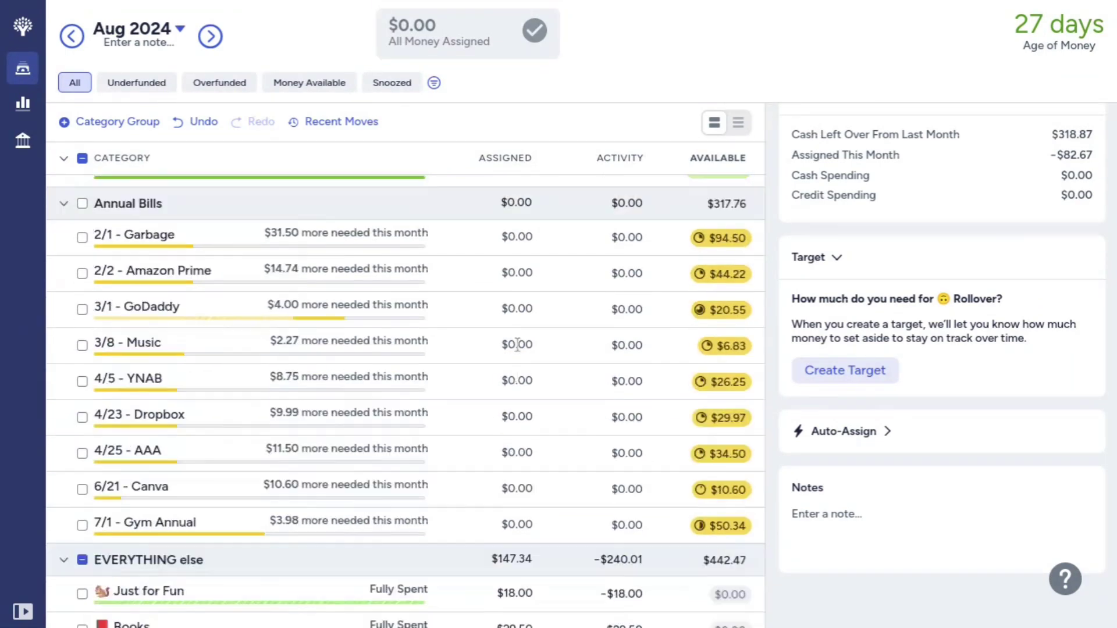
{"action": "scroll", "coordinate": [517, 345], "scroll_direction": "up", "scroll_amount": 1}
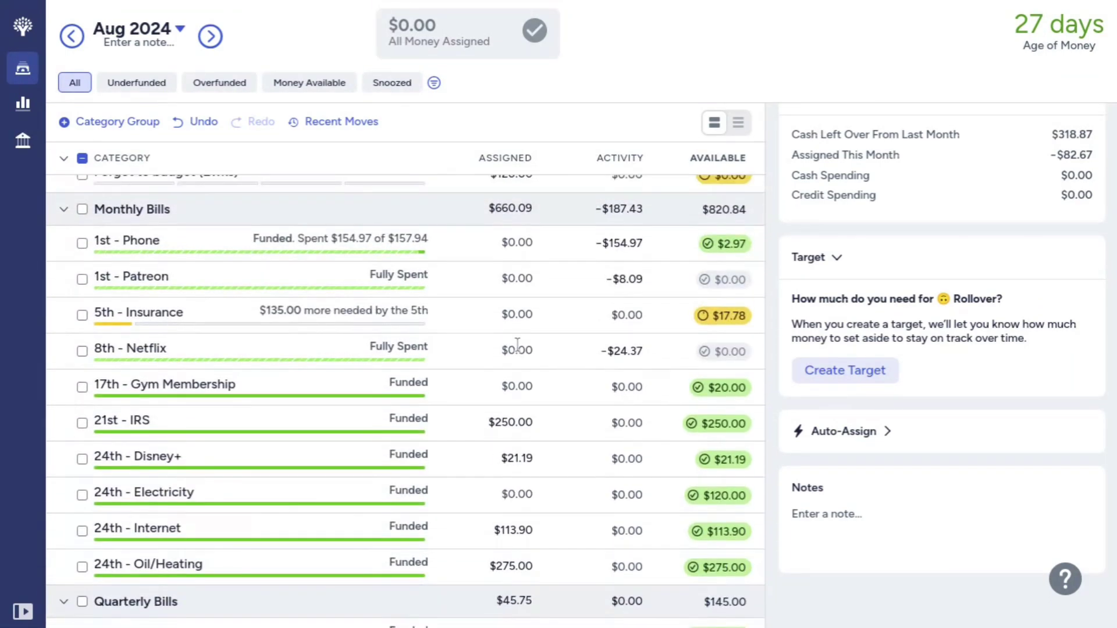
{"action": "scroll", "coordinate": [518, 345], "scroll_direction": "up", "scroll_amount": 5}
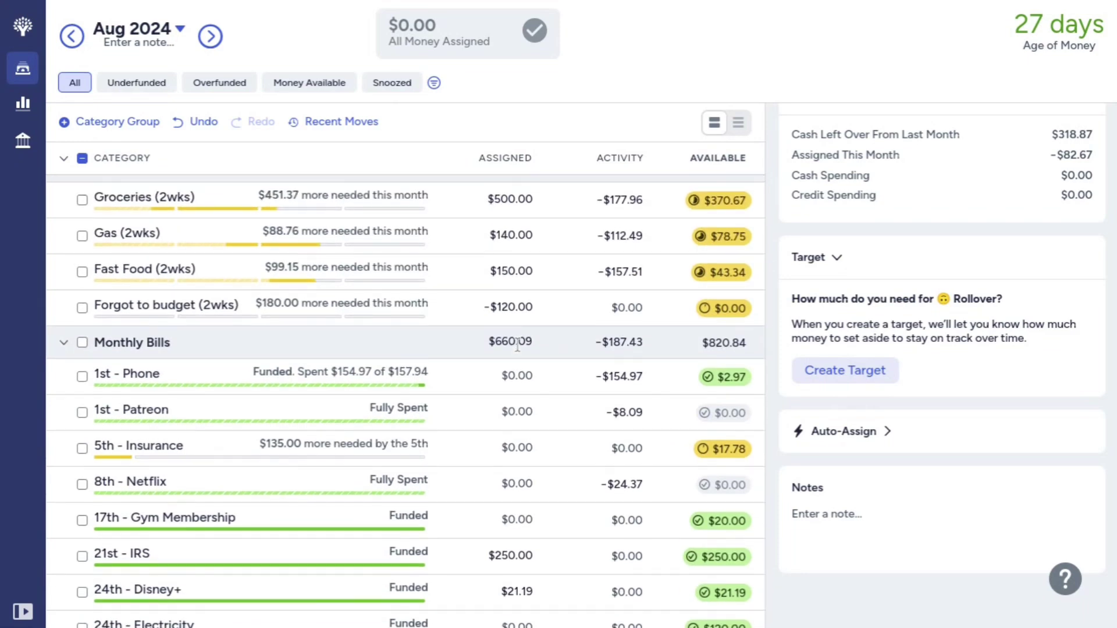
{"action": "scroll", "coordinate": [517, 345], "scroll_direction": "up", "scroll_amount": 1}
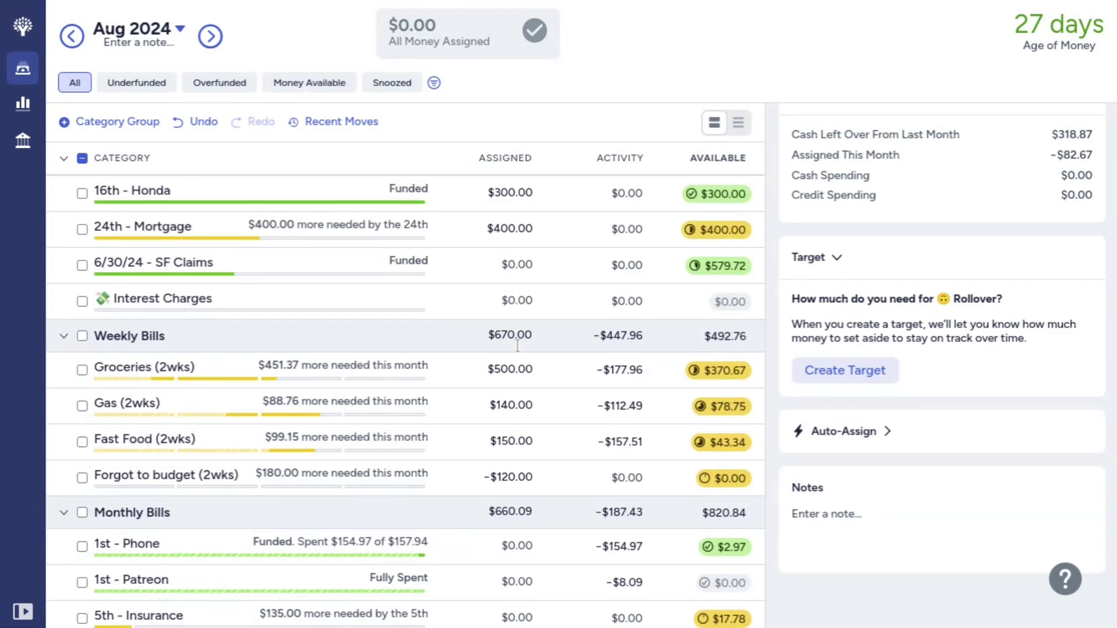
{"action": "left_click", "coordinate": [494, 477]}
{"action": "left_click", "coordinate": [493, 480]}
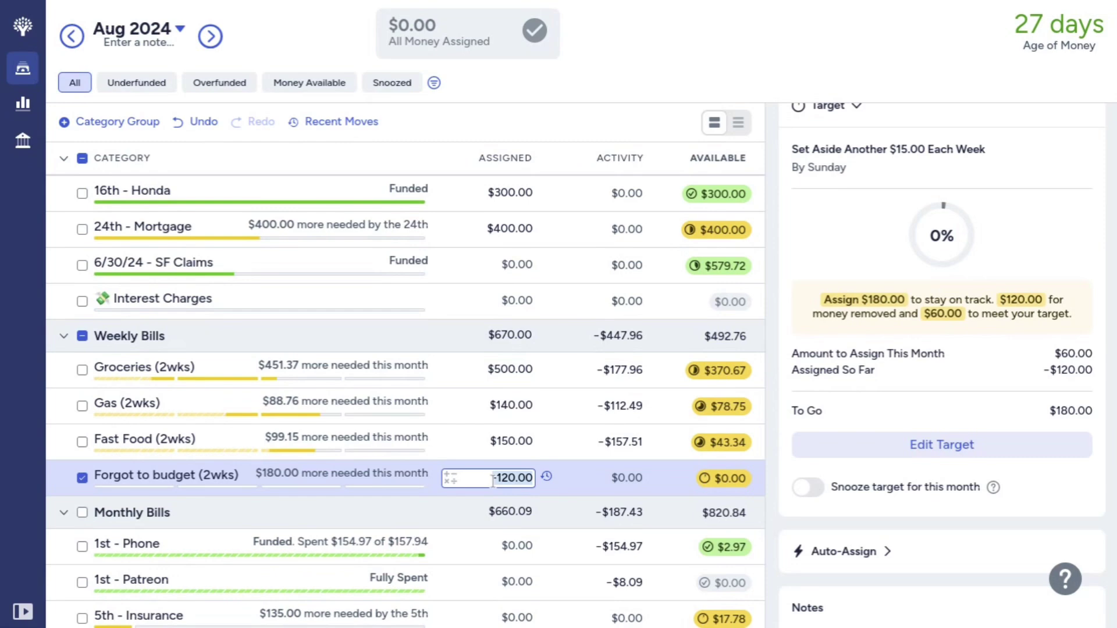
{"action": "scroll", "coordinate": [493, 480], "scroll_direction": "up", "scroll_amount": 3}
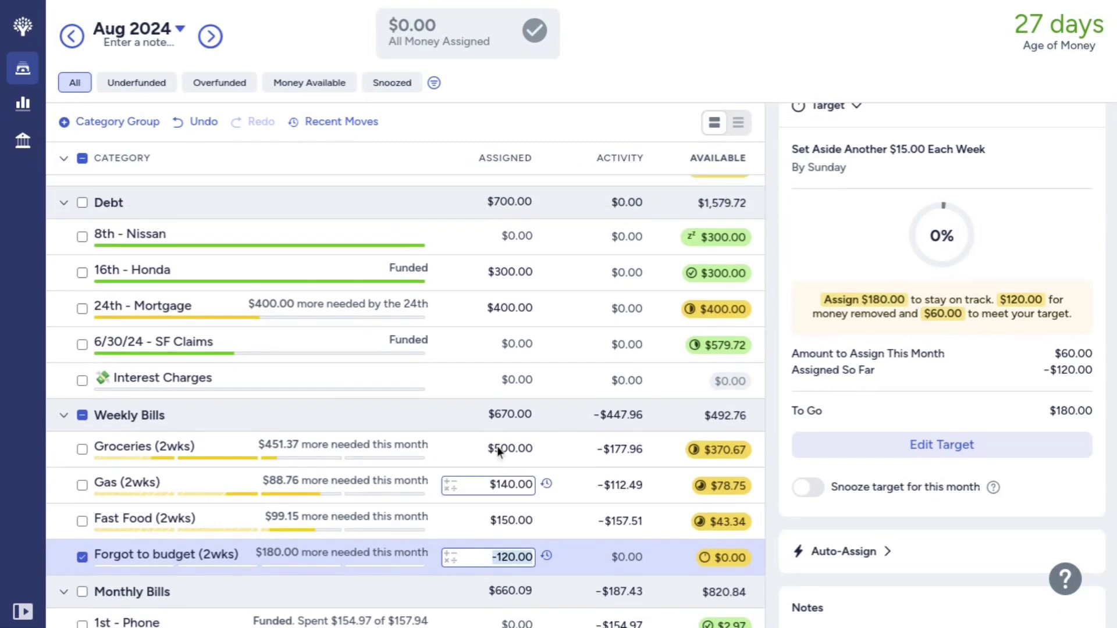
{"action": "left_click", "coordinate": [522, 313]}
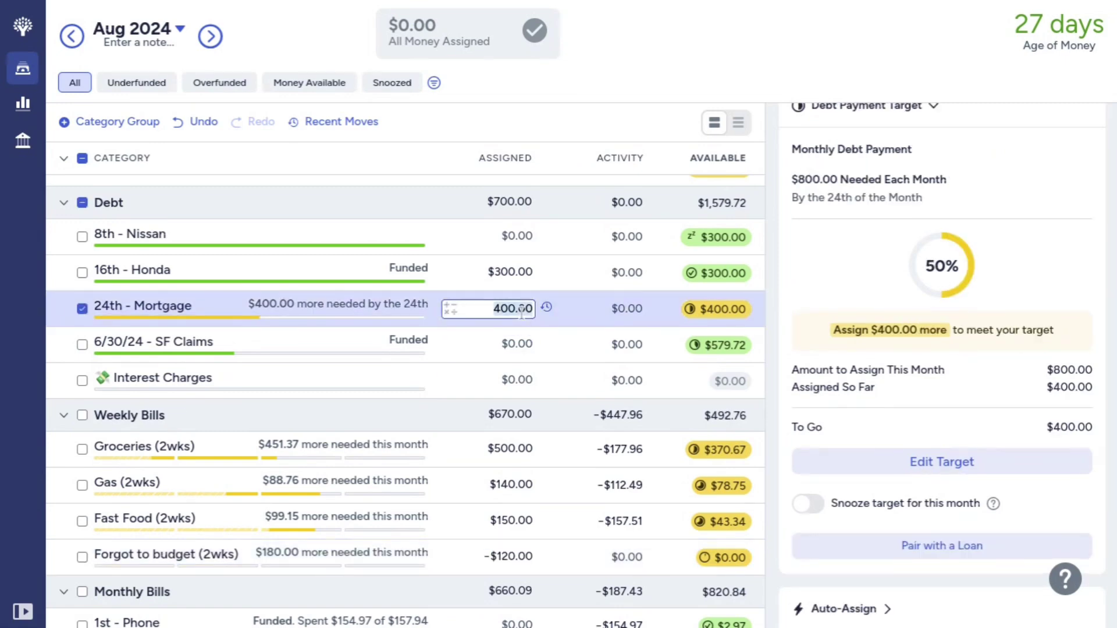
{"action": "left_click", "coordinate": [707, 37]}
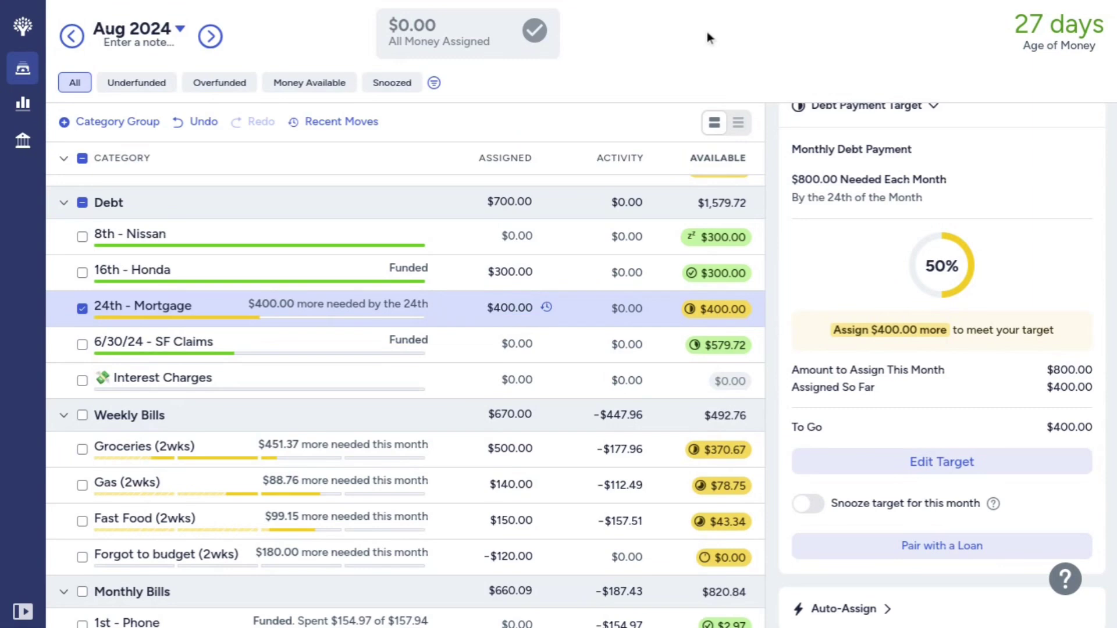
Step: Assign $31.50 to the Garbage category and $14.74 to the Amazon Prime category in Annual Bills
{"action": "scroll", "coordinate": [638, 239], "scroll_direction": "down", "scroll_amount": 10}
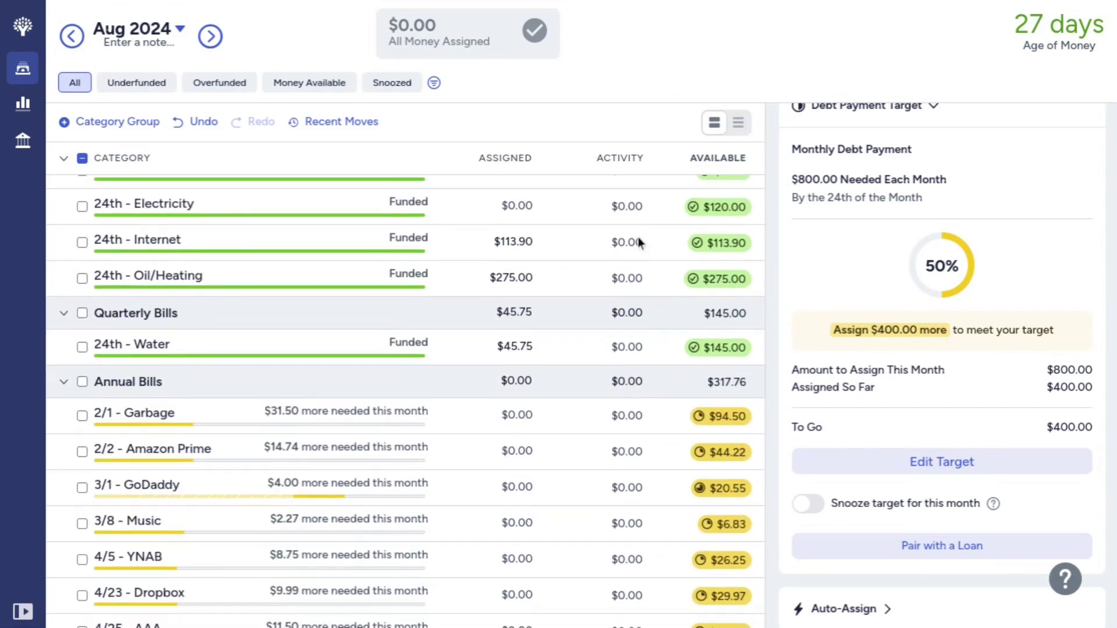
{"action": "scroll", "coordinate": [637, 236], "scroll_direction": "up", "scroll_amount": 7}
{"action": "scroll", "coordinate": [637, 236], "scroll_direction": "down", "scroll_amount": 2}
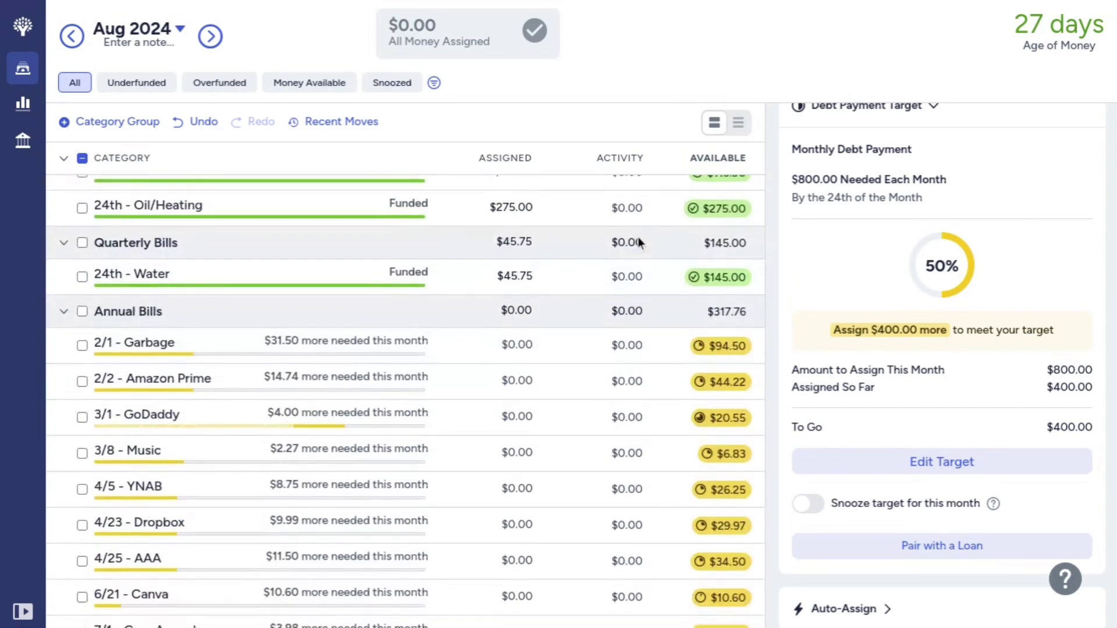
{"action": "scroll", "coordinate": [638, 237], "scroll_direction": "down", "scroll_amount": 2}
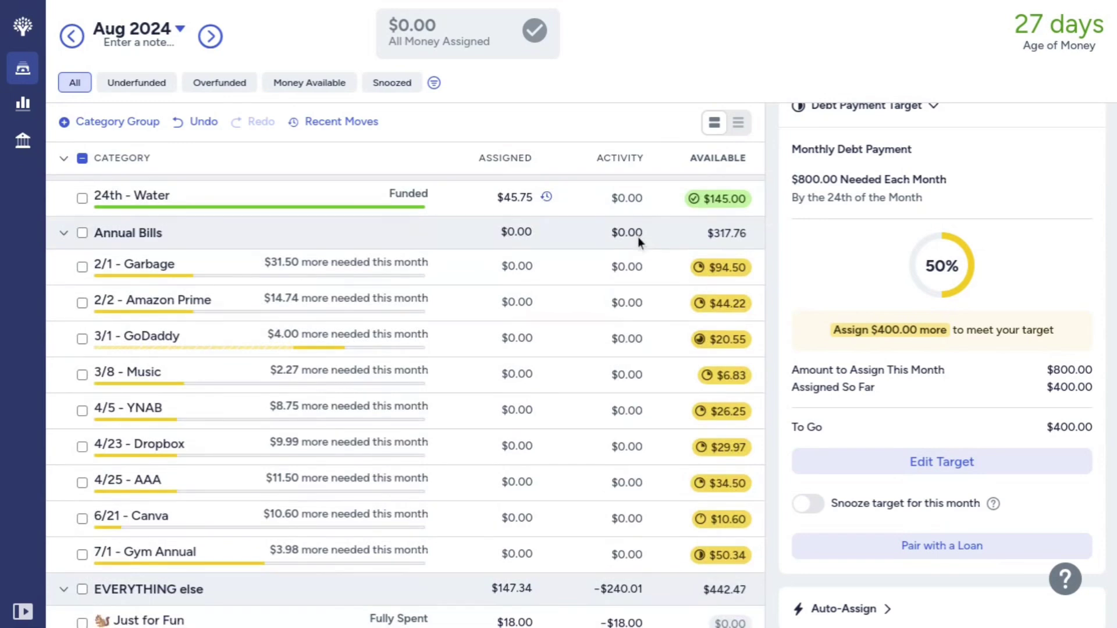
{"action": "left_click", "coordinate": [520, 270]}
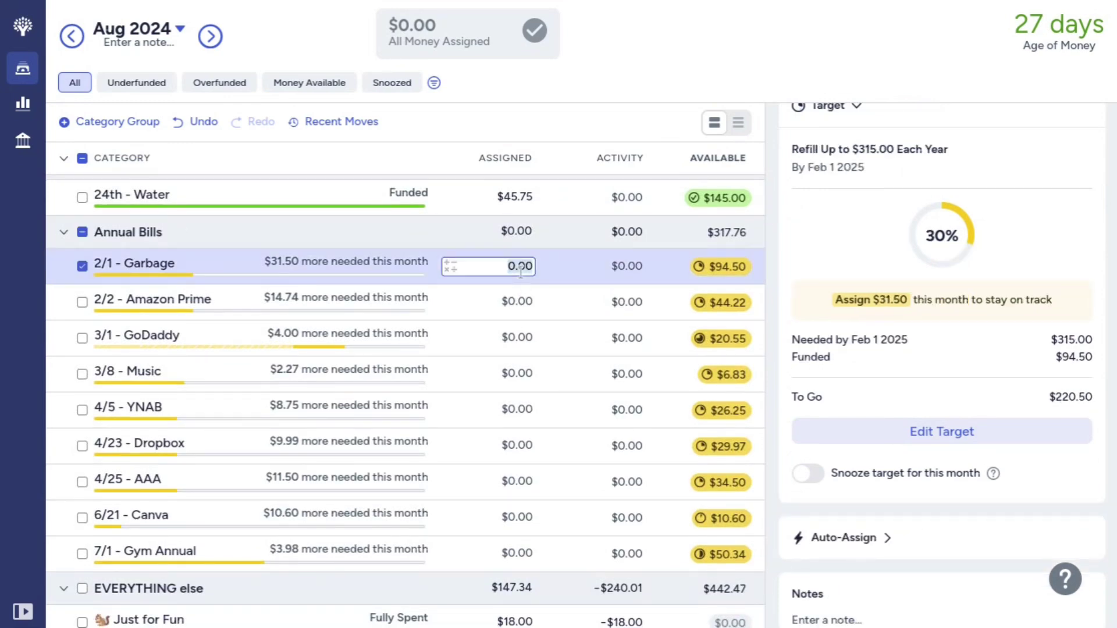
{"action": "type", "text": "31.50"}
{"action": "key", "text": "Return"}
{"action": "left_click", "coordinate": [520, 295]}
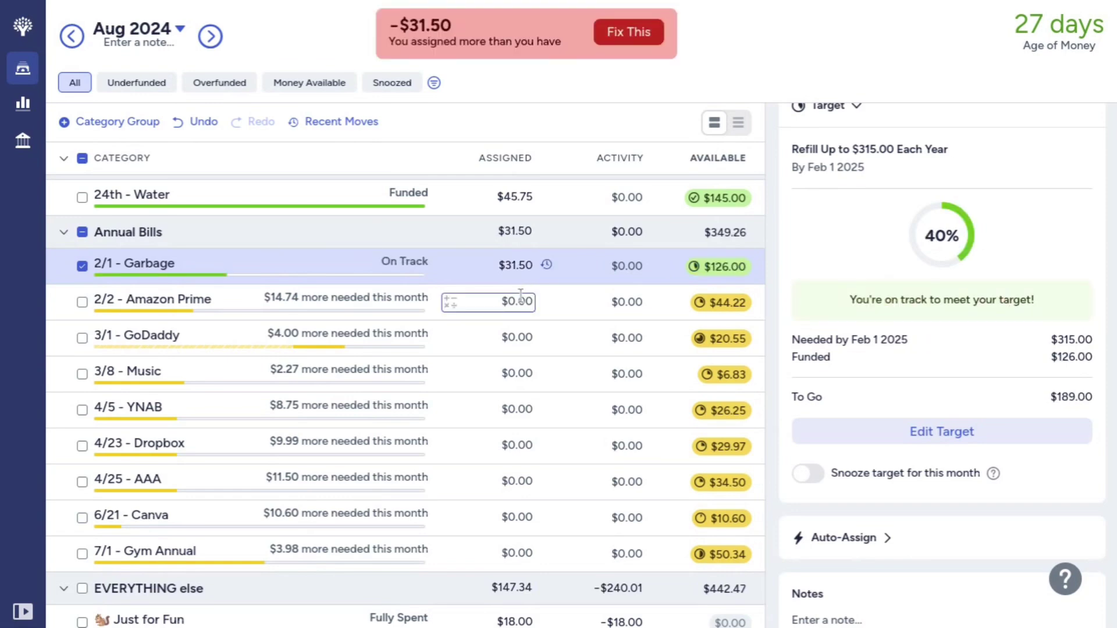
{"action": "type", "text": "1"}
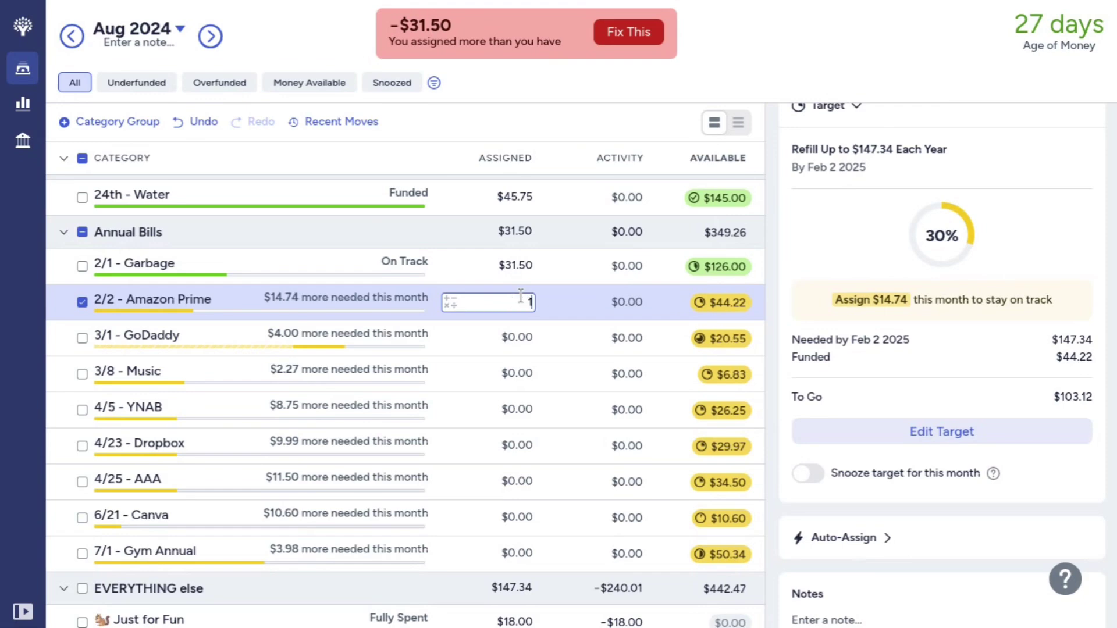
{"action": "type", "text": "4.74"}
{"action": "key", "text": "Return"}
Step: Assign $4.00 to the GoDaddy category and $2.27 to the Music category in Annual Bills
{"action": "left_click", "coordinate": [520, 344]}
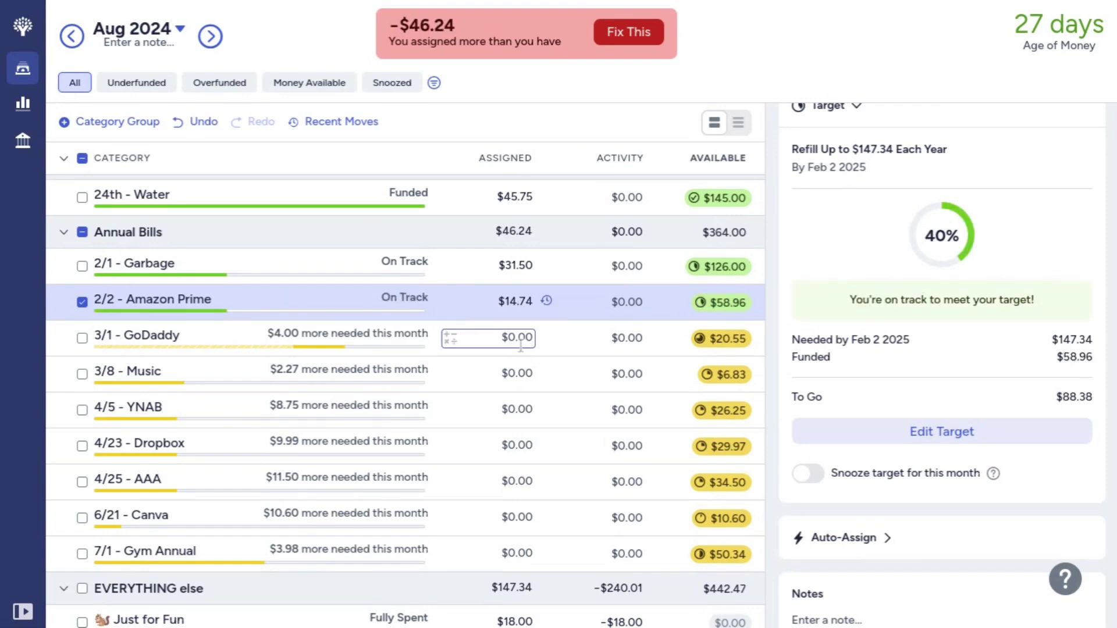
{"action": "type", "text": "4"}
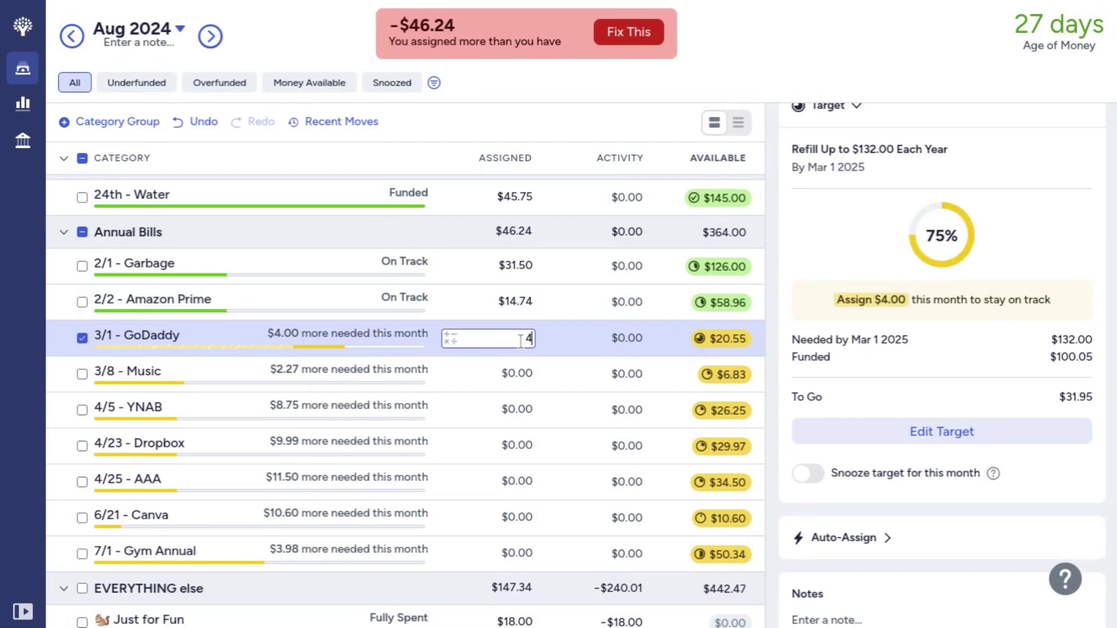
{"action": "key", "text": "Return"}
{"action": "left_click", "coordinate": [517, 372]}
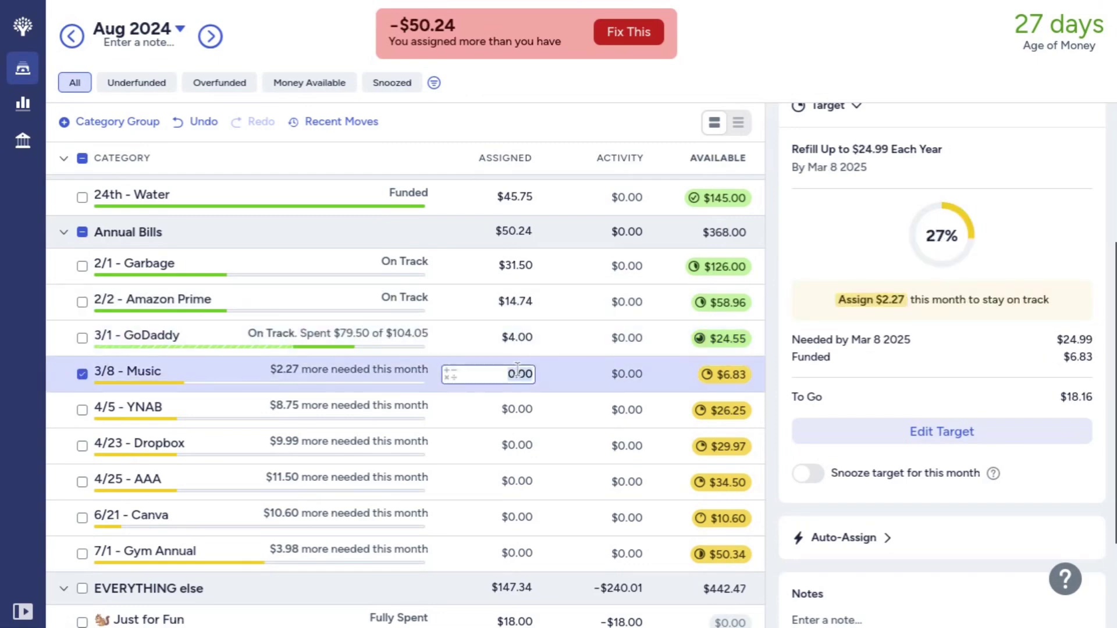
{"action": "type", "text": "2.27"}
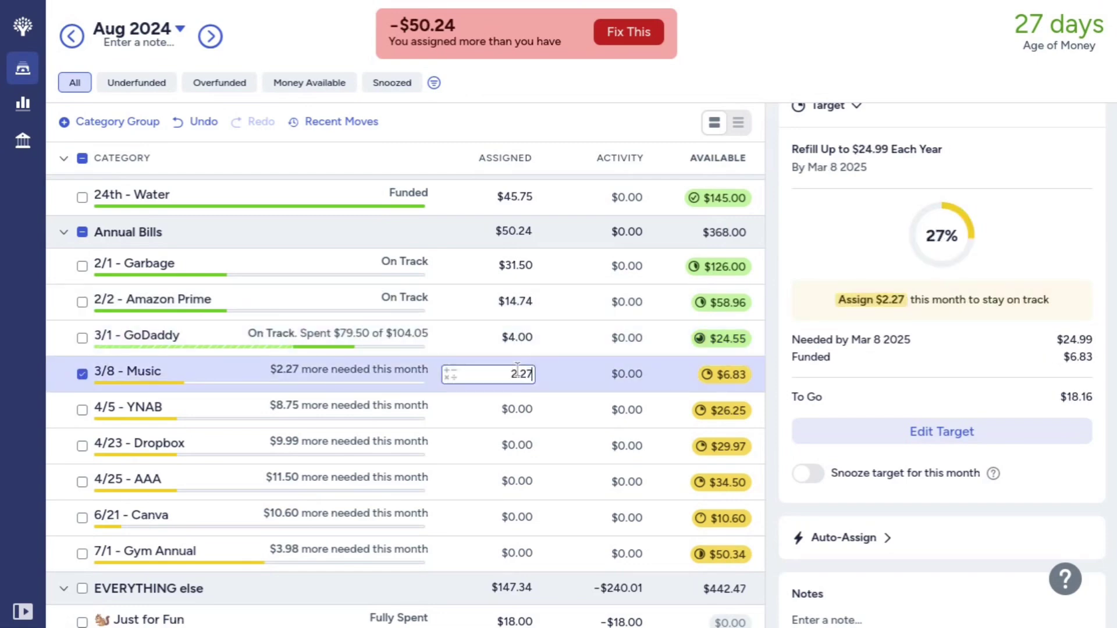
{"action": "key", "text": "Return"}
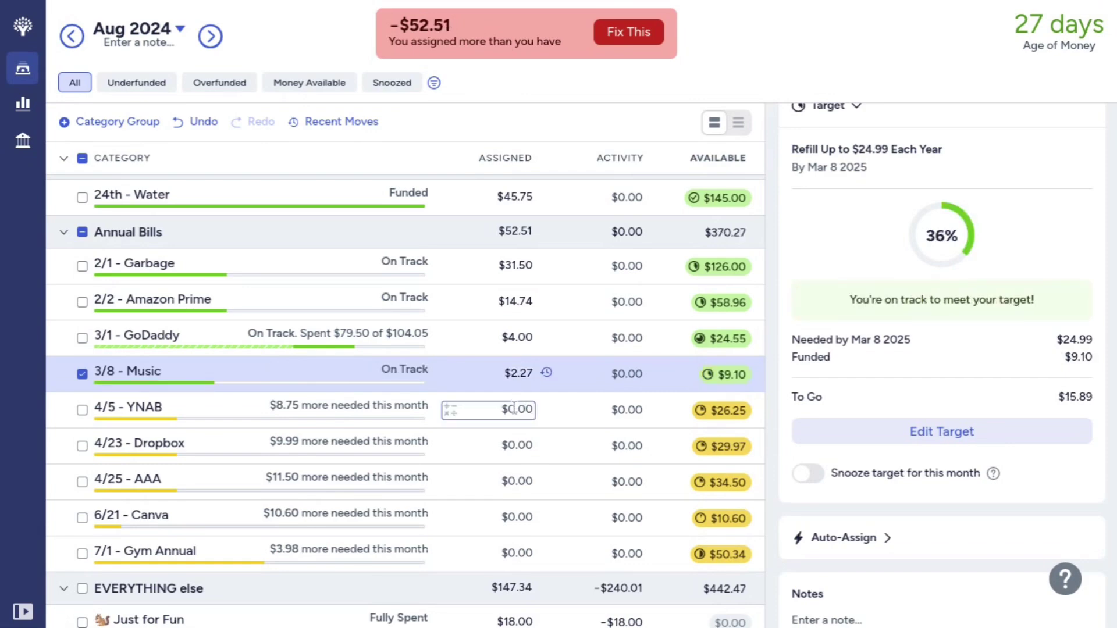
Step: Assign $8.75 to the YNAB category in Annual Bills
{"action": "left_click", "coordinate": [513, 409]}
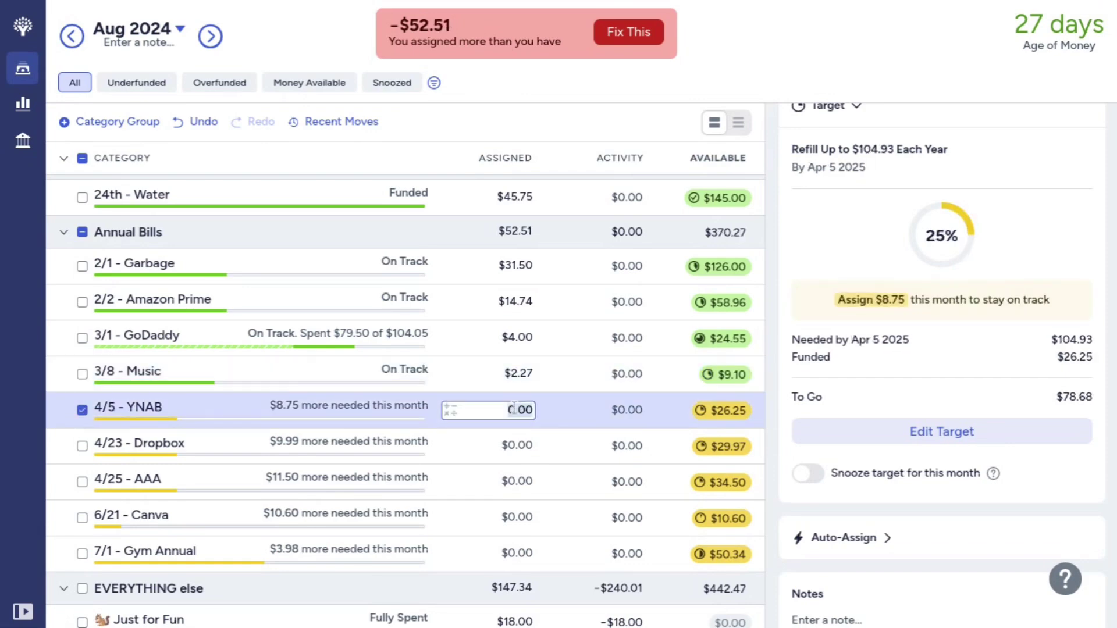
{"action": "type", "text": "8"}
{"action": "type", "text": ".75"}
{"action": "key", "text": "Return"}
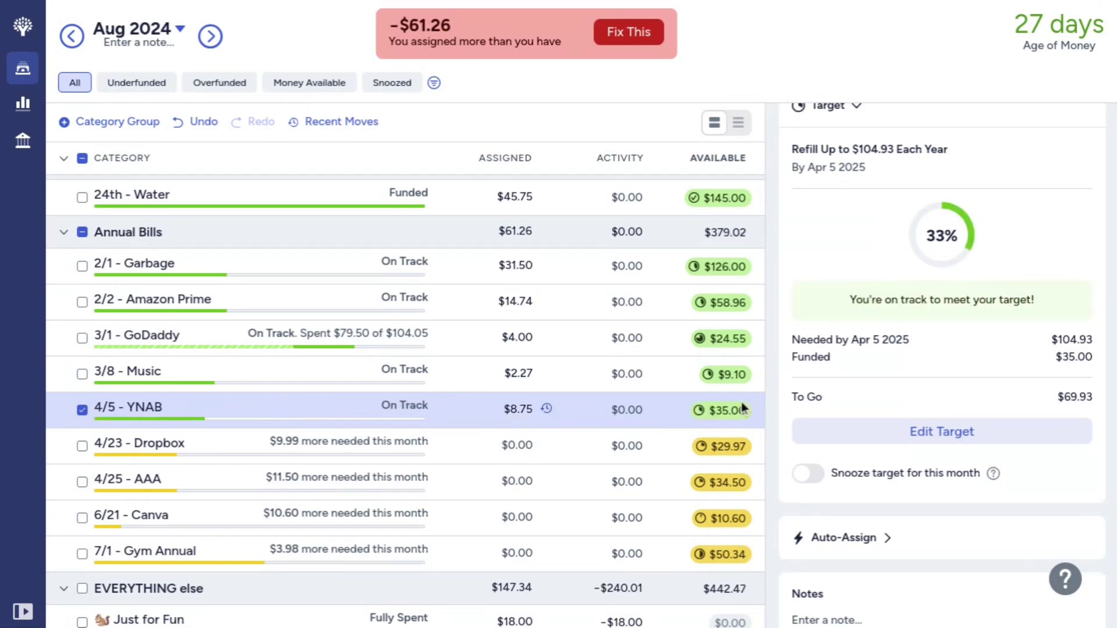
Step: Set the yearly target of the YNAB category to $125 and save it
{"action": "left_click", "coordinate": [922, 434]}
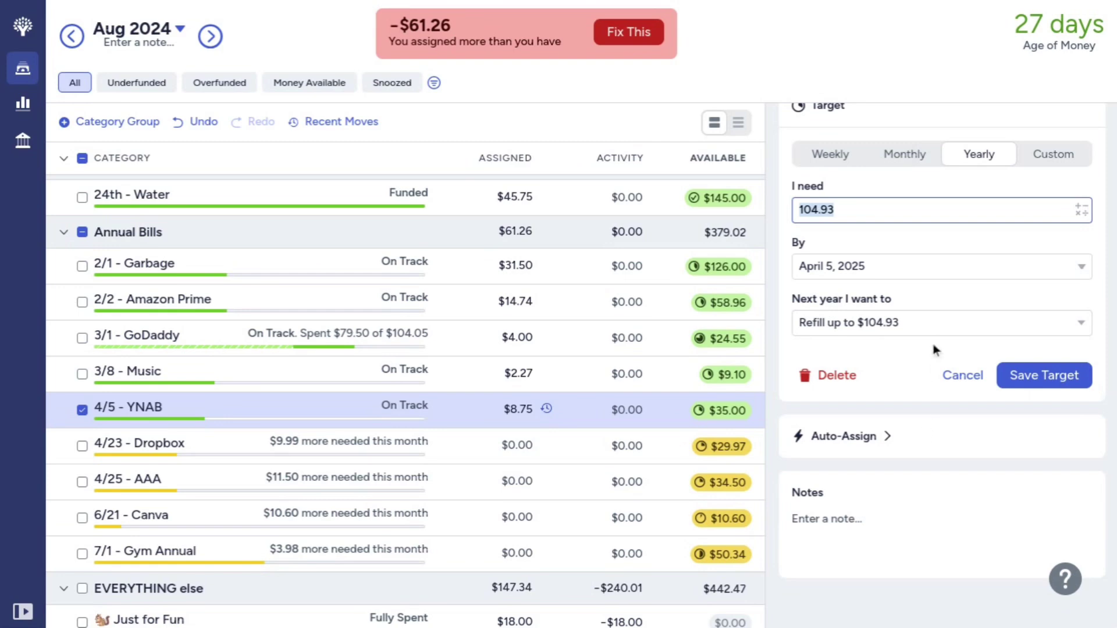
{"action": "type", "text": "125"}
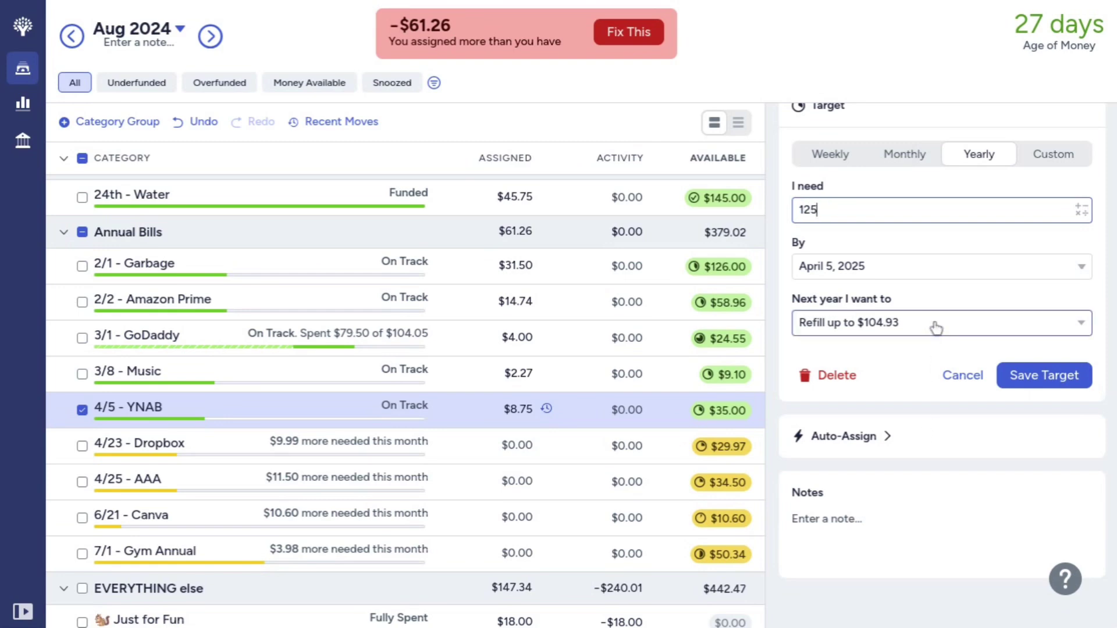
{"action": "key", "text": "Return"}
Step: Try to raise the YNAB category's assigned amount by entering +223.00, and clear the assigned amount again
{"action": "left_click", "coordinate": [492, 410]}
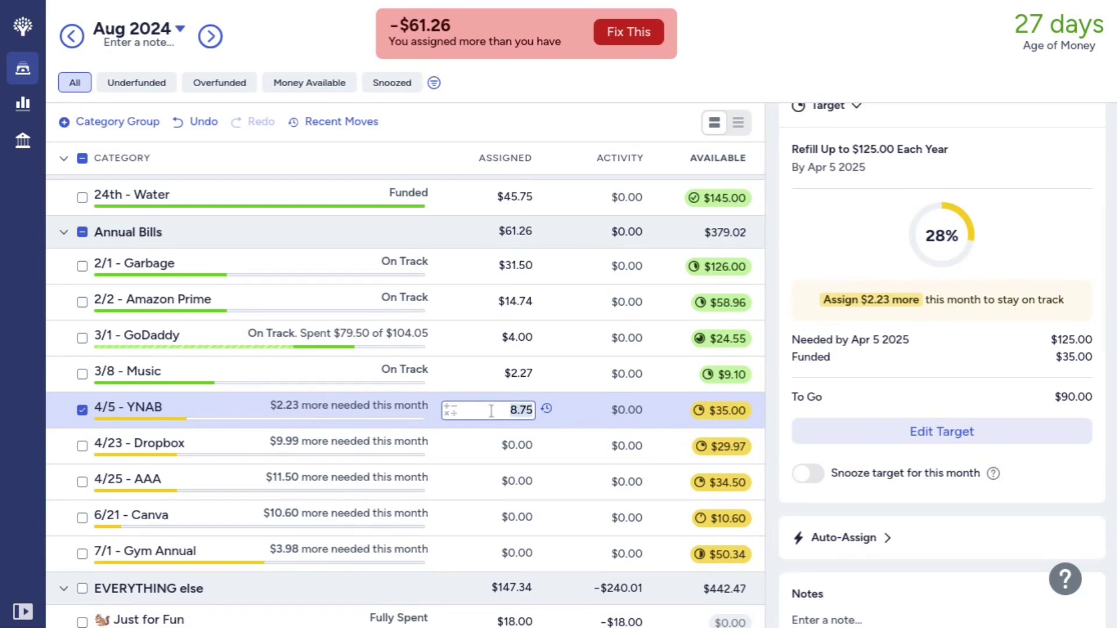
{"action": "type", "text": "="}
{"action": "key", "text": "BackSpace"}
{"action": "type", "text": "+223.00"}
{"action": "key", "text": "Return"}
{"action": "key", "text": "Up"}
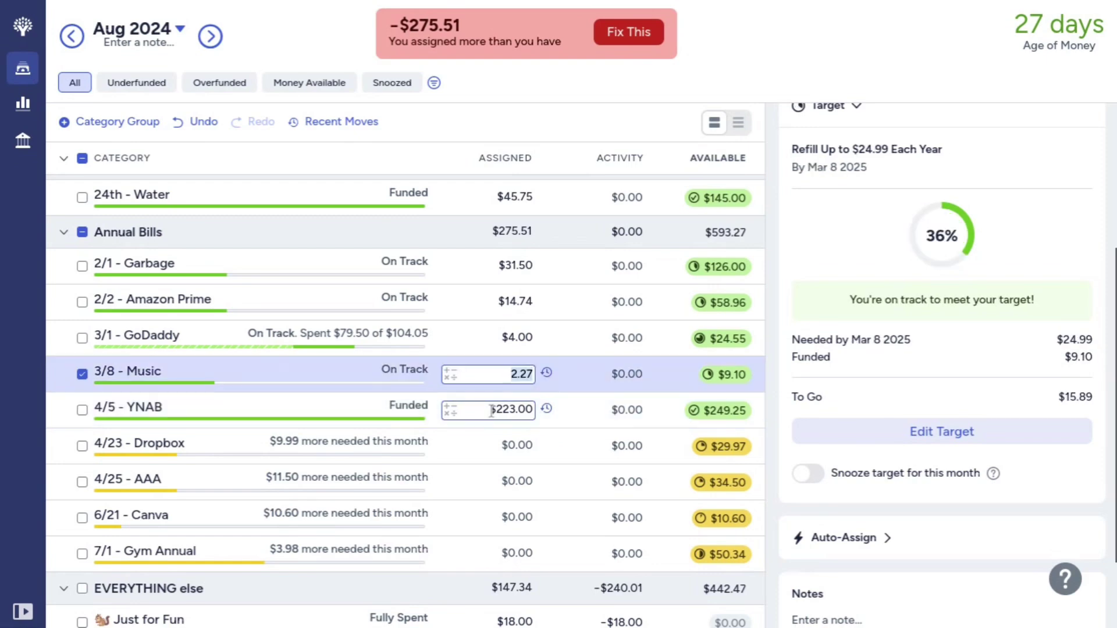
{"action": "key", "text": "Down"}
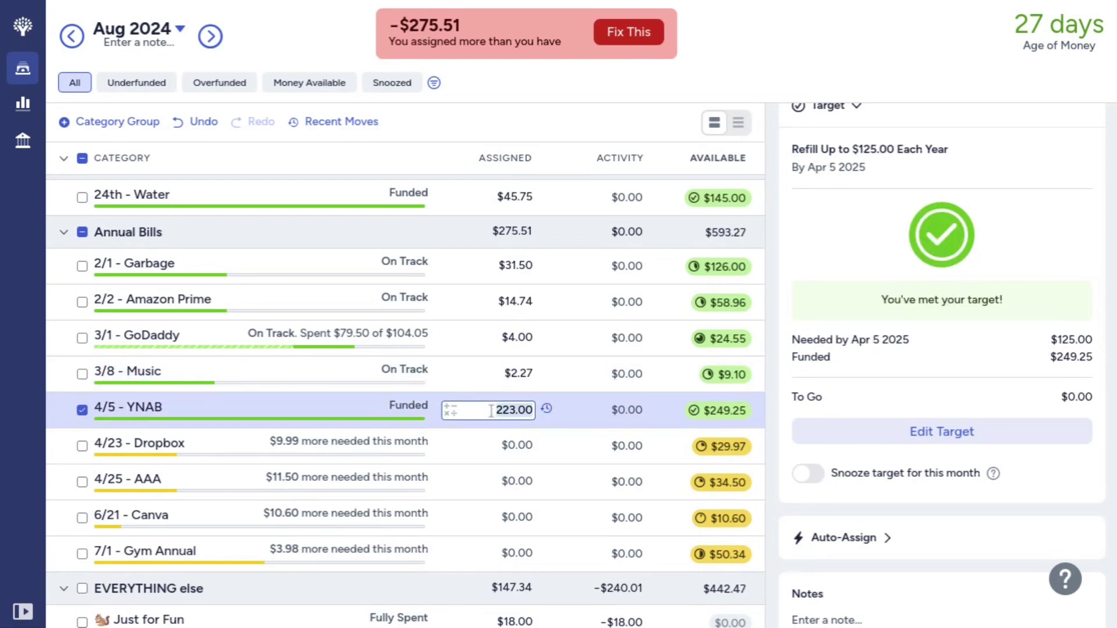
{"action": "key", "text": "BackSpace"}
{"action": "key", "text": "Return"}
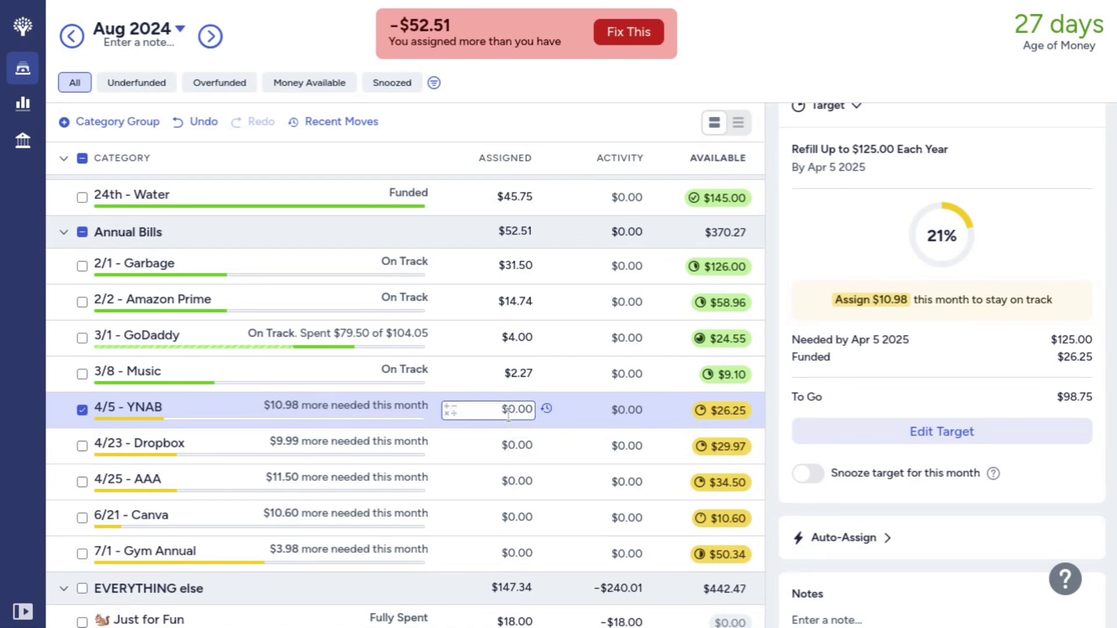
Step: Set the assigned amount of the YNAB category in Annual Bills to $10.98
{"action": "left_click_drag", "start_coordinate": [533, 410], "coordinate": [508, 415]}
{"action": "type", "text": "10.98"}
{"action": "key", "text": "Return"}
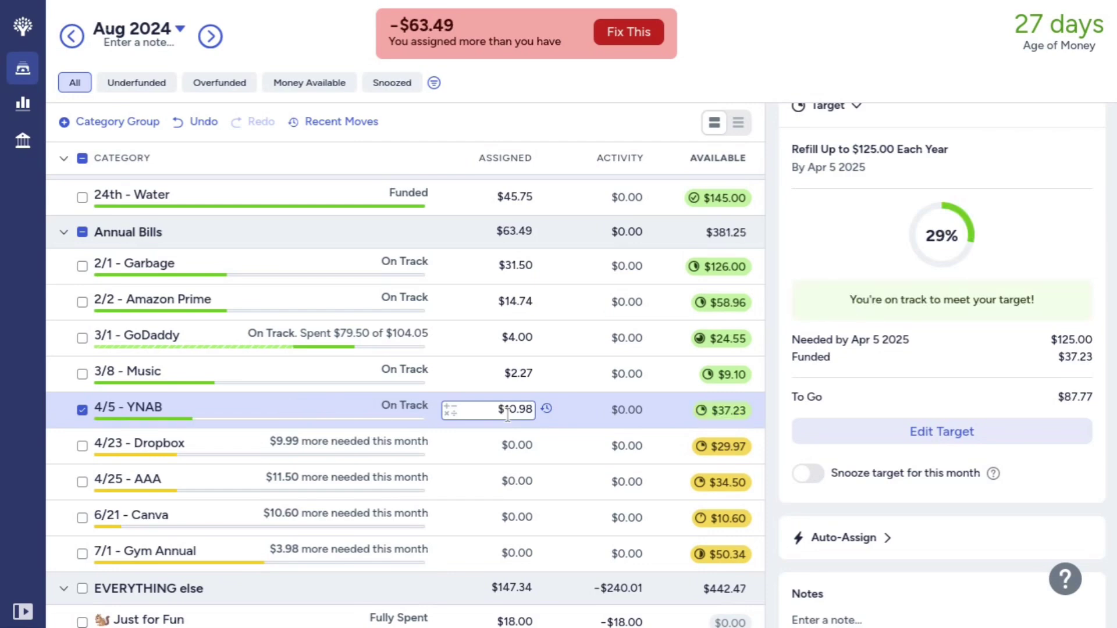
Step: Assign $9.99 to the Dropbox category and $11.50 to the AAA category in Annual Bills
{"action": "left_click", "coordinate": [506, 445]}
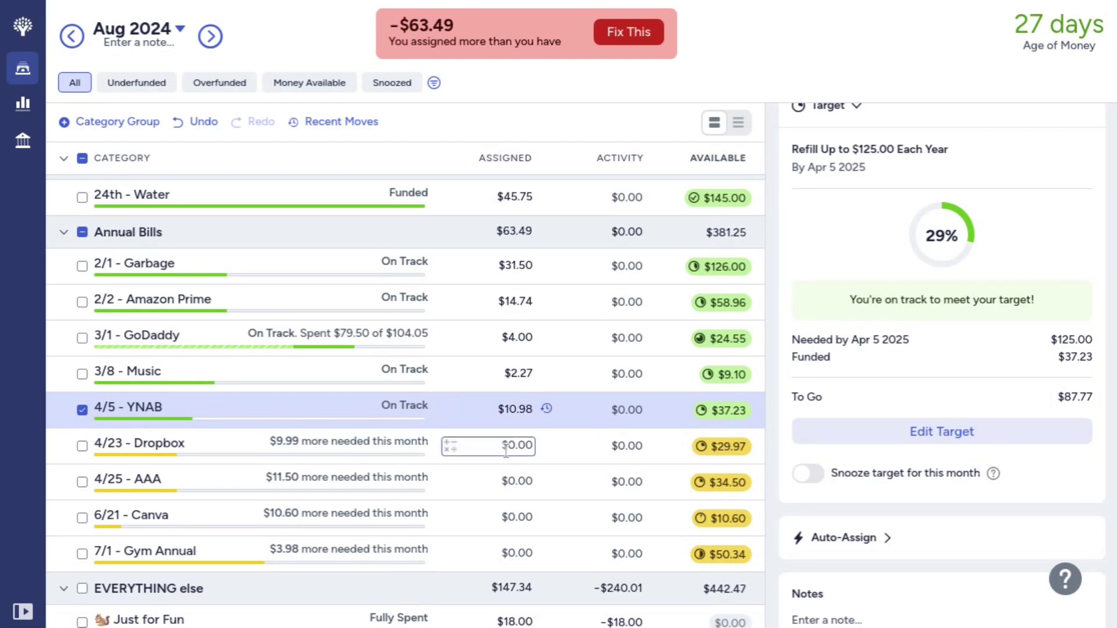
{"action": "type", "text": "9"}
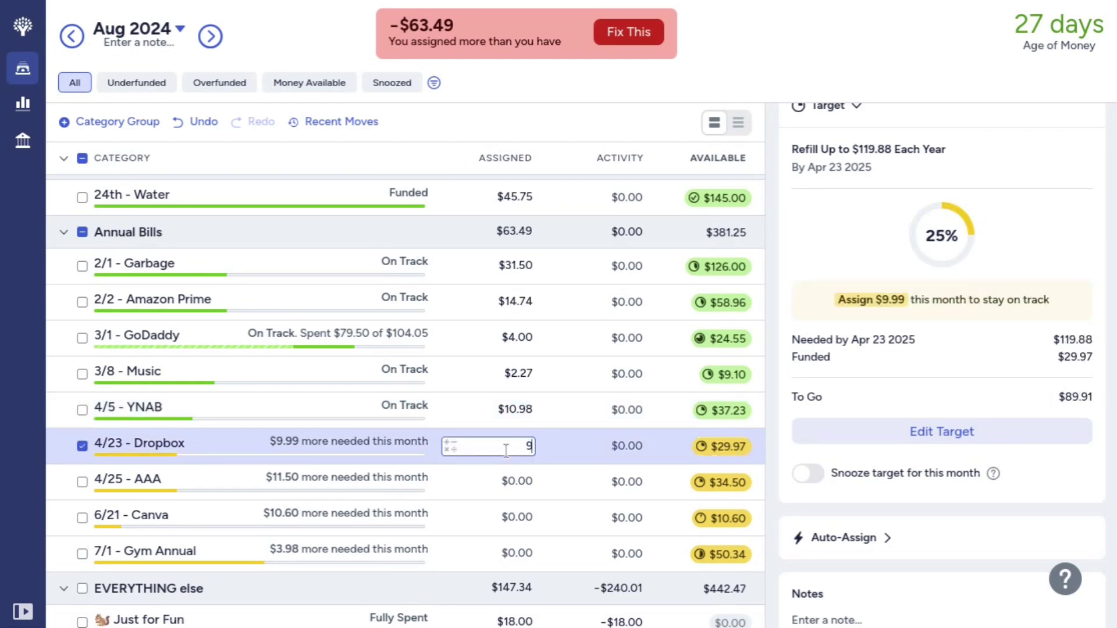
{"action": "type", "text": ".99"}
{"action": "key", "text": "Return"}
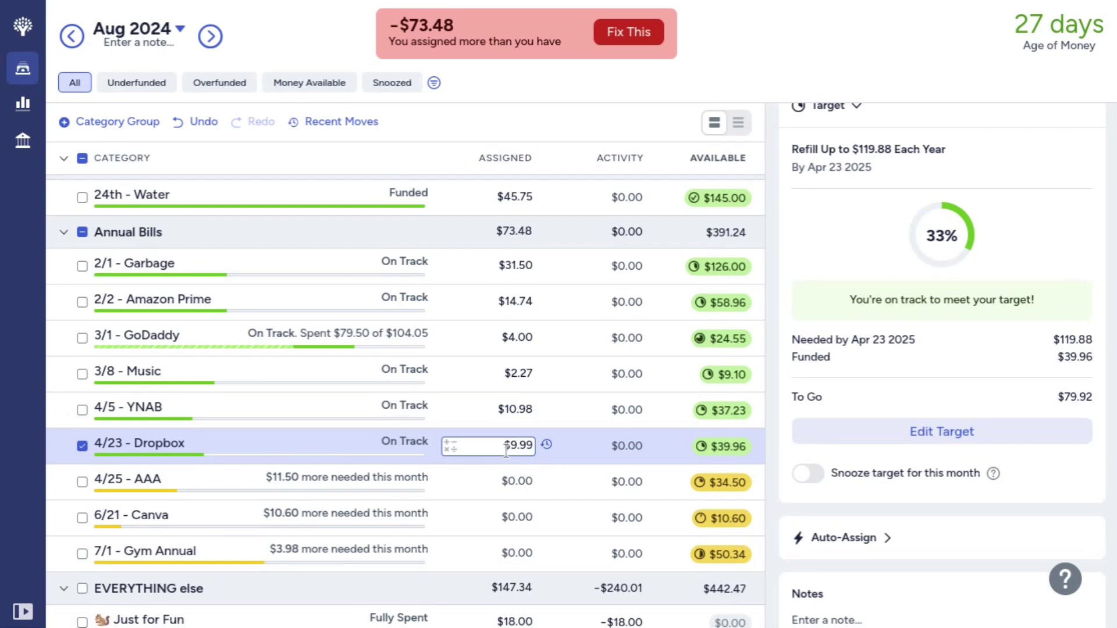
{"action": "left_click", "coordinate": [502, 478]}
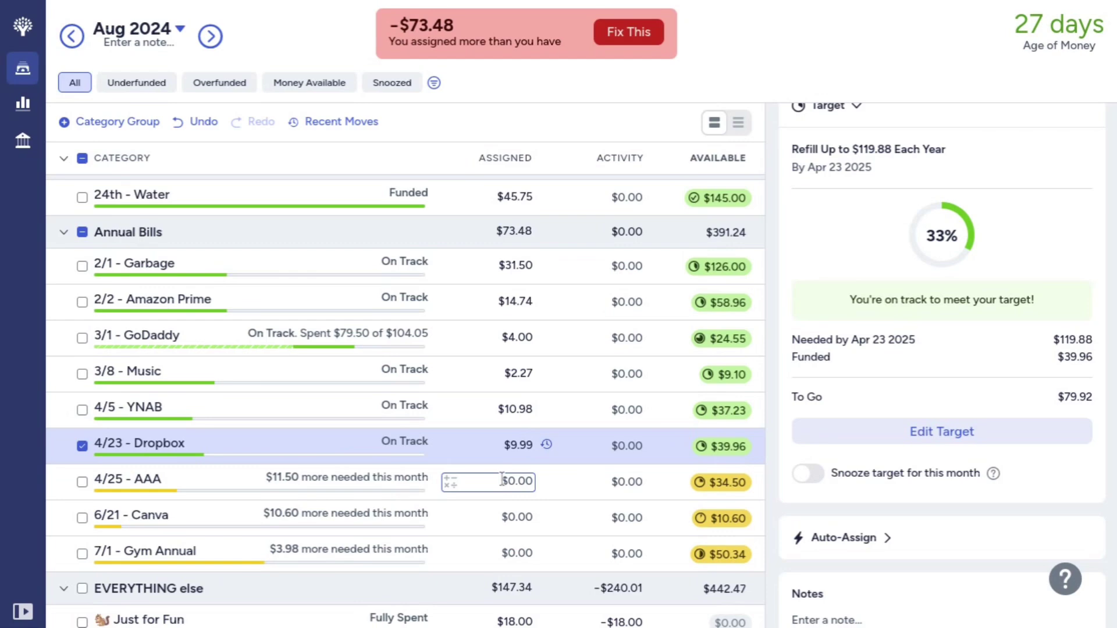
{"action": "left_click", "coordinate": [501, 478]}
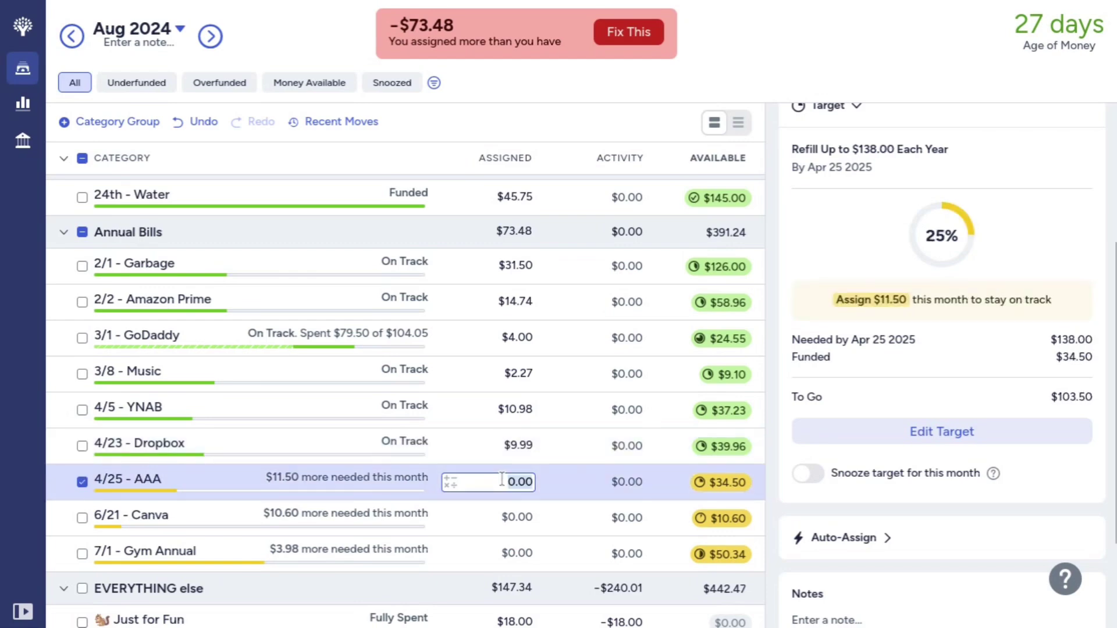
{"action": "type", "text": "11.50"}
{"action": "key", "text": "Return"}
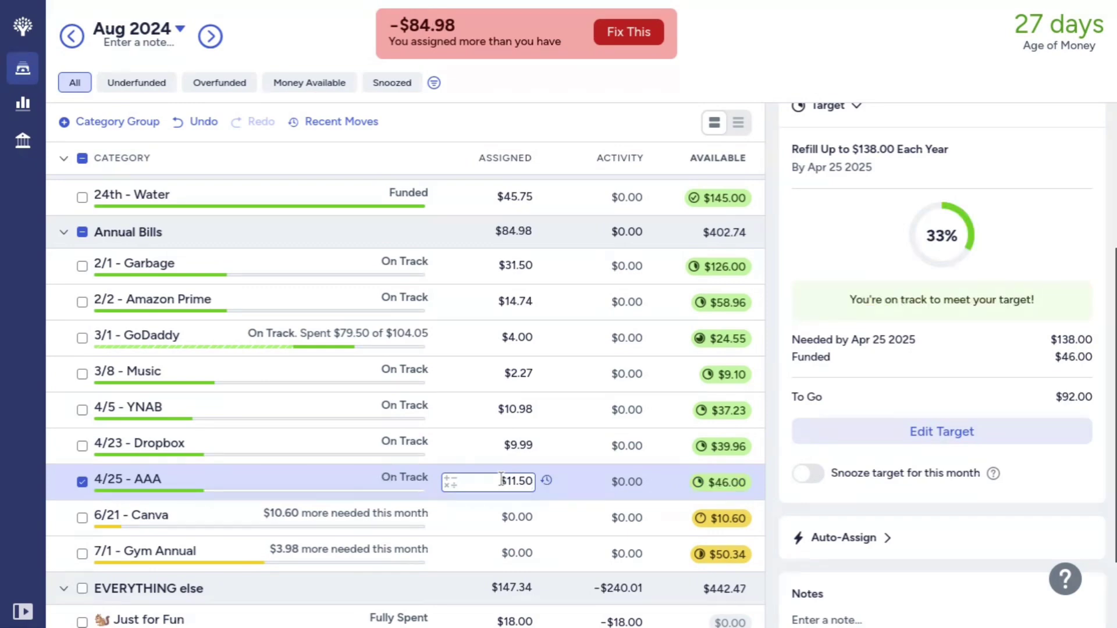
Step: Assign $10.60 to the Canva category and $3.98 to the Gym Annual category in Annual Bills
{"action": "left_click", "coordinate": [479, 519]}
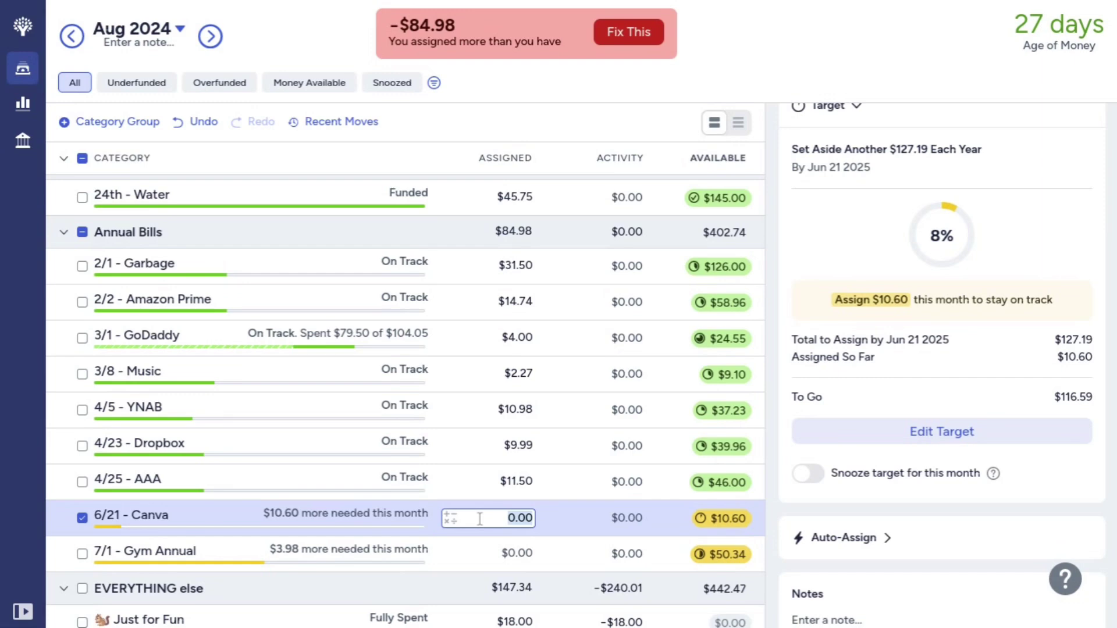
{"action": "type", "text": "10.60"}
{"action": "key", "text": "Return"}
{"action": "key", "text": "Tab"}
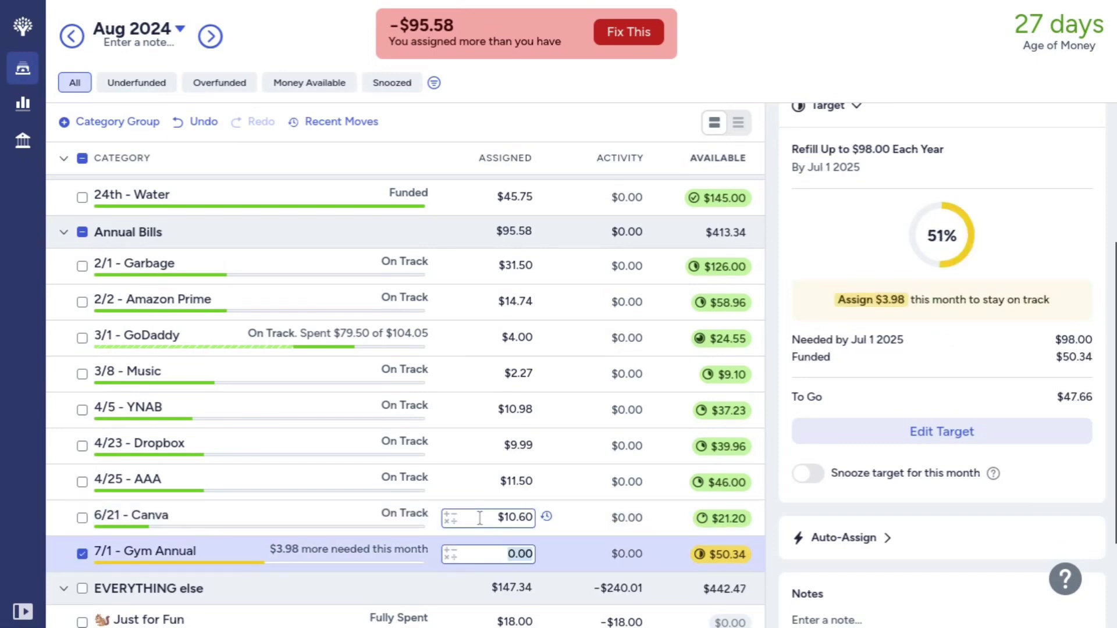
{"action": "type", "text": "3.98"}
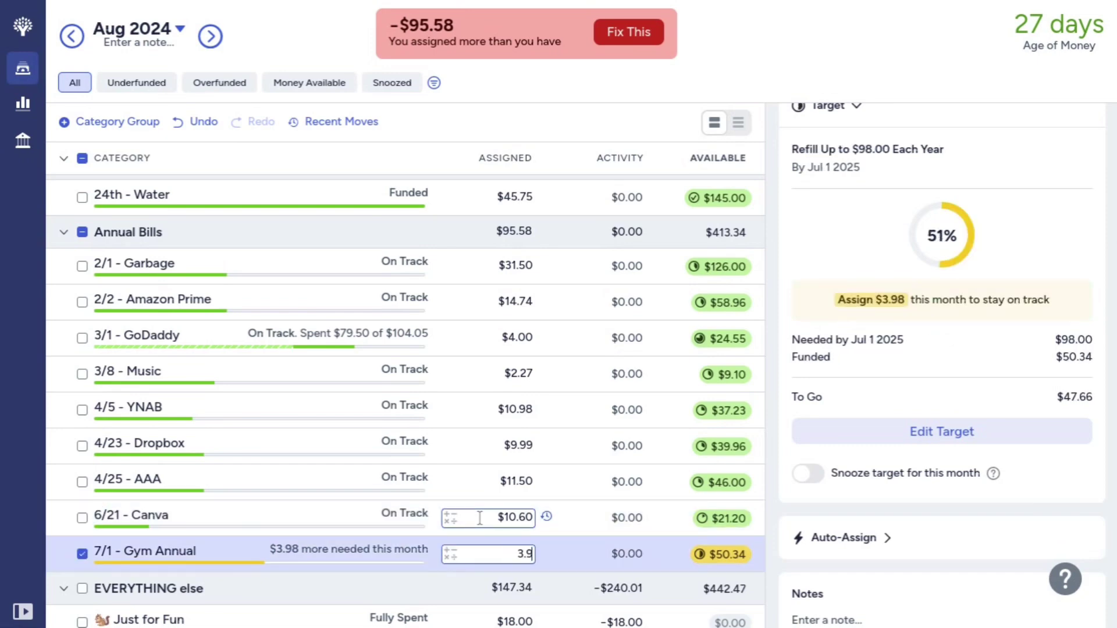
{"action": "key", "text": "Return"}
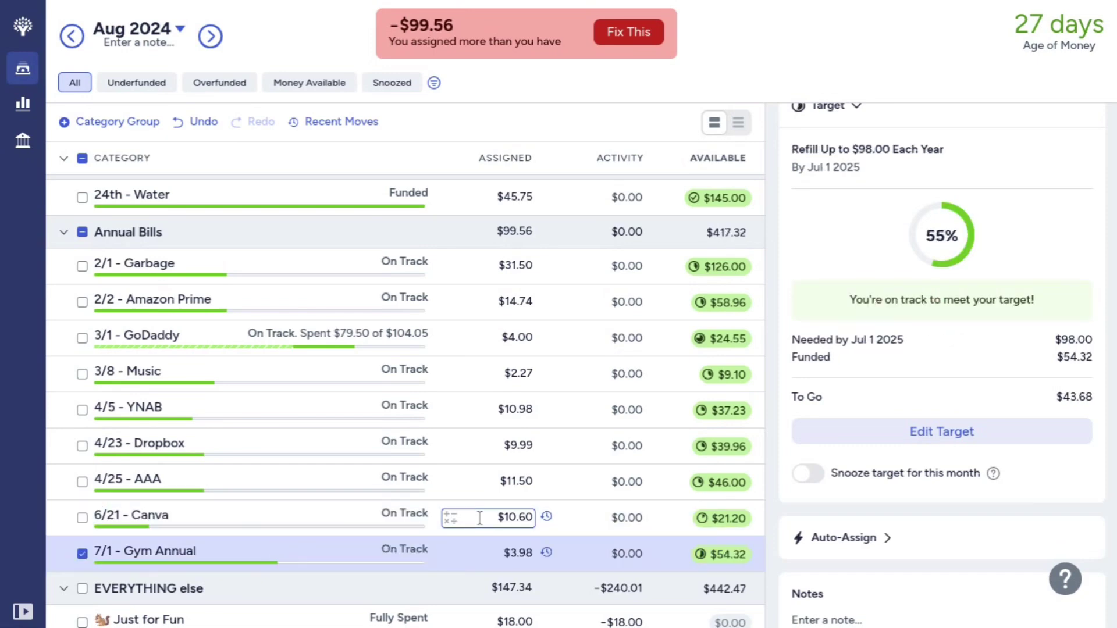
Step: Fix the over-assigned budget by un-assigning the excess from the Rollover category, and check the EVERYTHING else group
{"action": "left_click", "coordinate": [606, 32]}
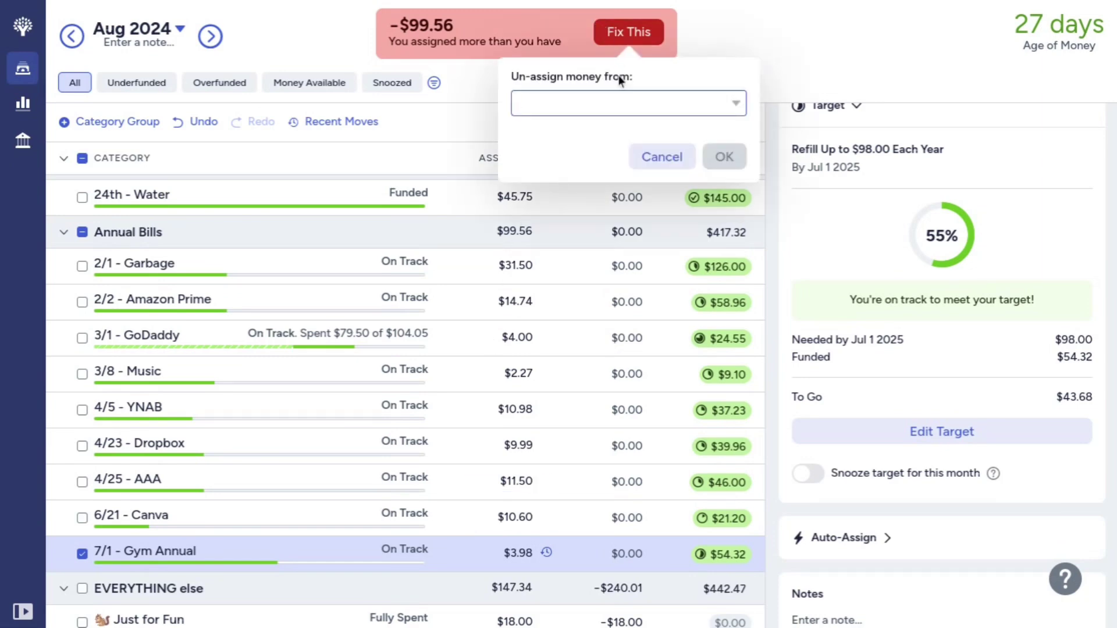
{"action": "left_click", "coordinate": [618, 102]}
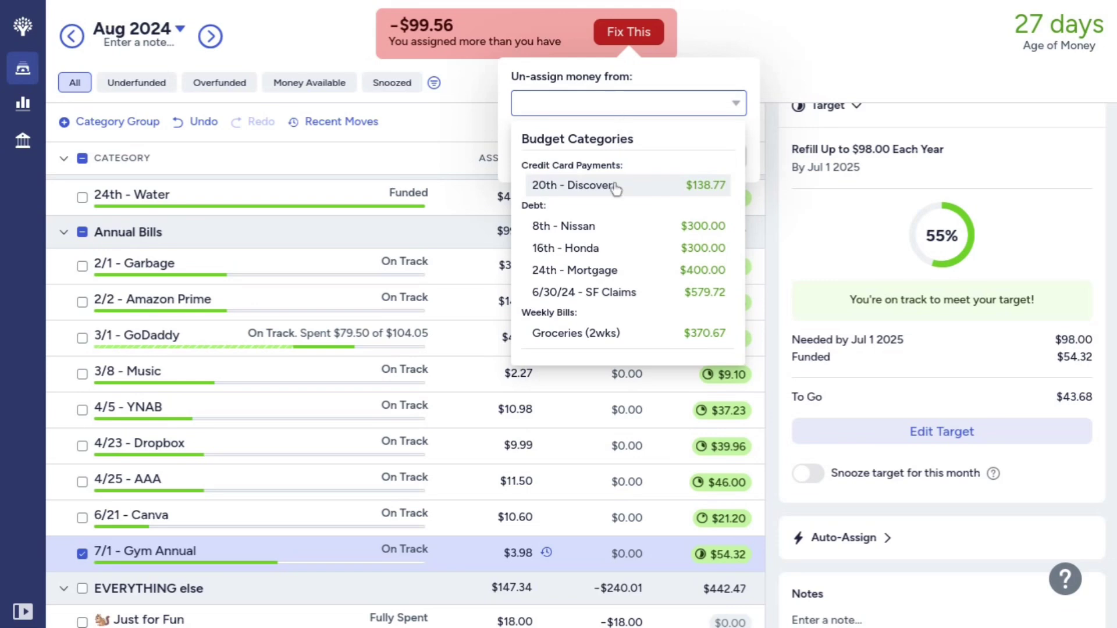
{"action": "scroll", "coordinate": [613, 215], "scroll_direction": "down", "scroll_amount": 3}
{"action": "scroll", "coordinate": [610, 212], "scroll_direction": "down", "scroll_amount": 5}
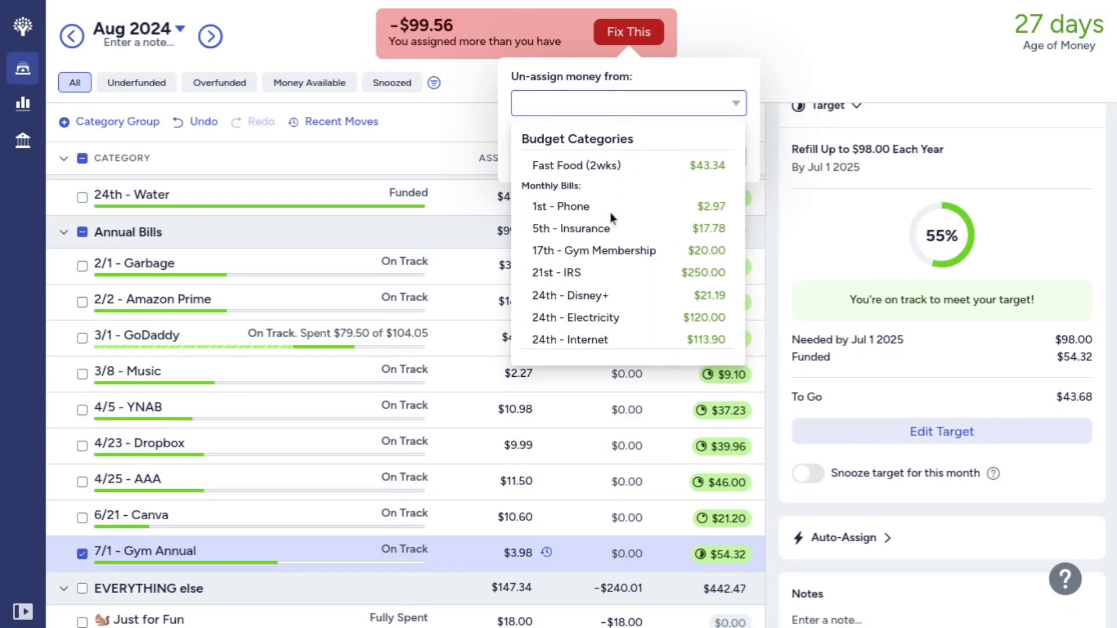
{"action": "scroll", "coordinate": [610, 217], "scroll_direction": "down", "scroll_amount": 5}
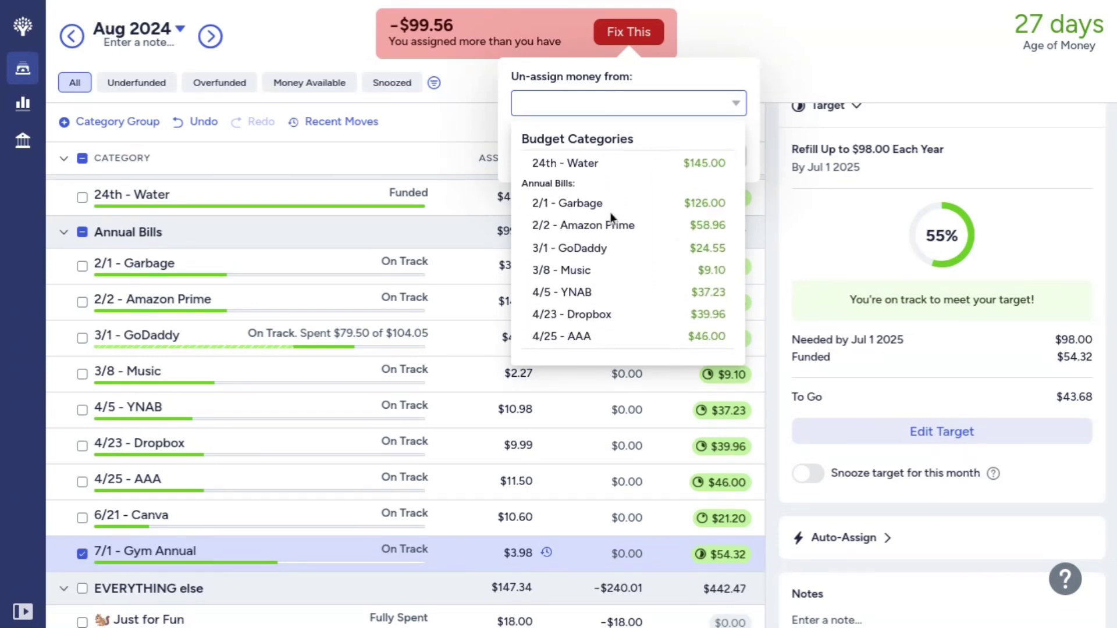
{"action": "scroll", "coordinate": [610, 216], "scroll_direction": "down", "scroll_amount": 2}
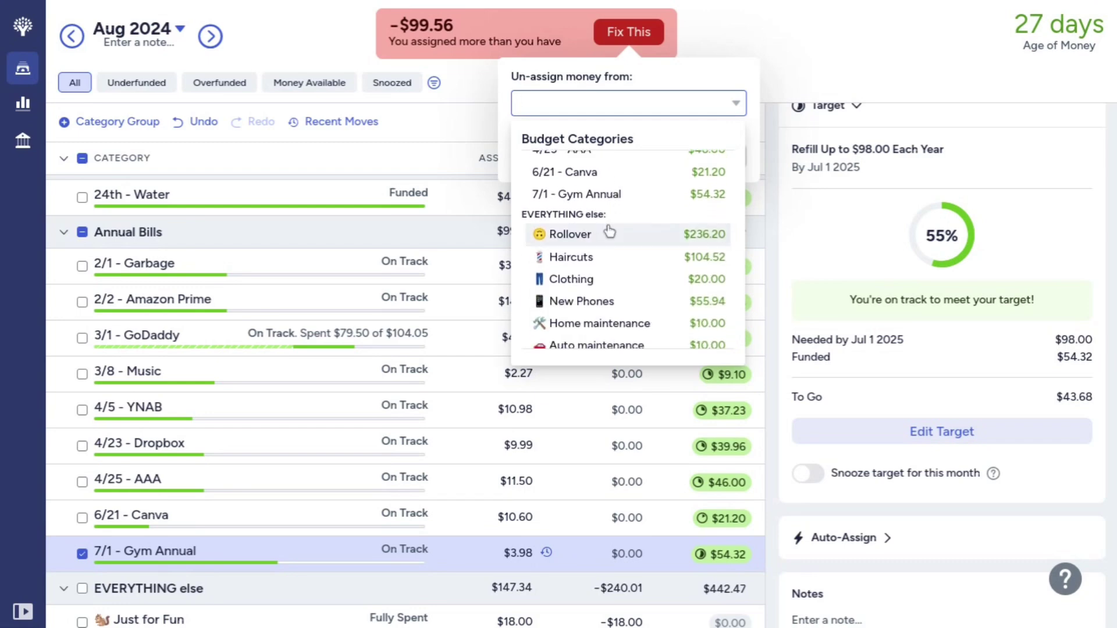
{"action": "left_click", "coordinate": [608, 233]}
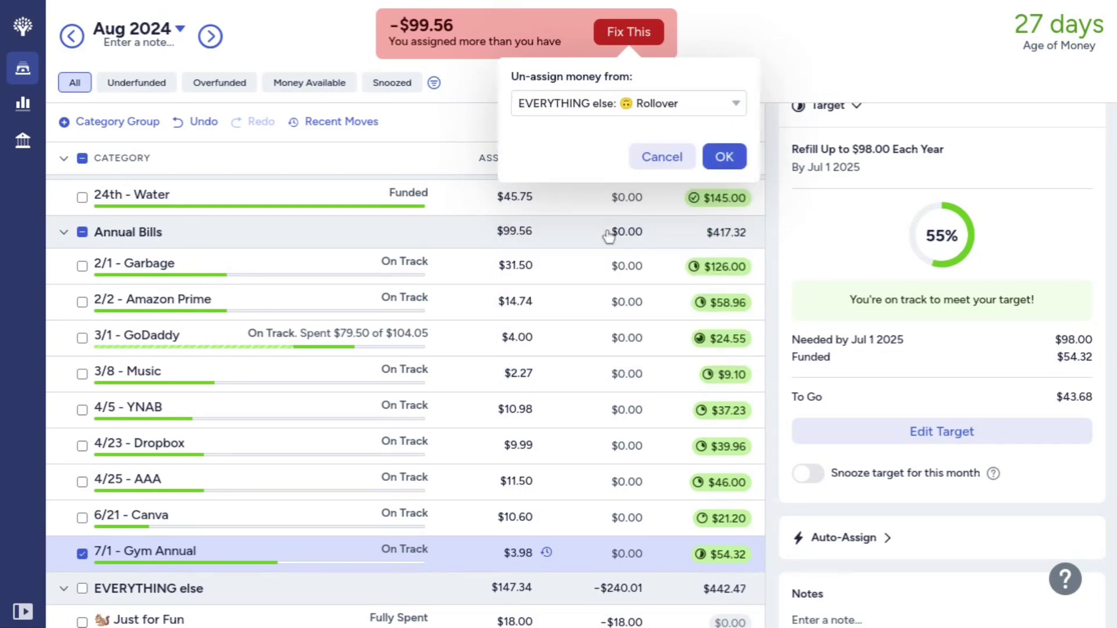
{"action": "left_click", "coordinate": [723, 156]}
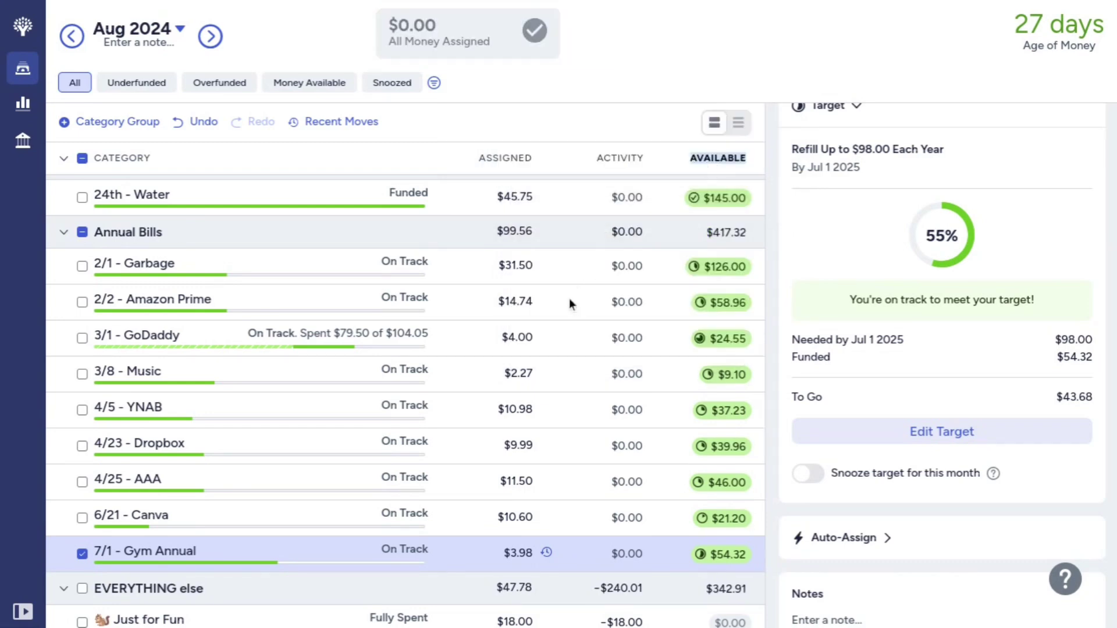
{"action": "scroll", "coordinate": [569, 298], "scroll_direction": "down", "scroll_amount": 7}
{"action": "scroll", "coordinate": [567, 299], "scroll_direction": "up", "scroll_amount": 1}
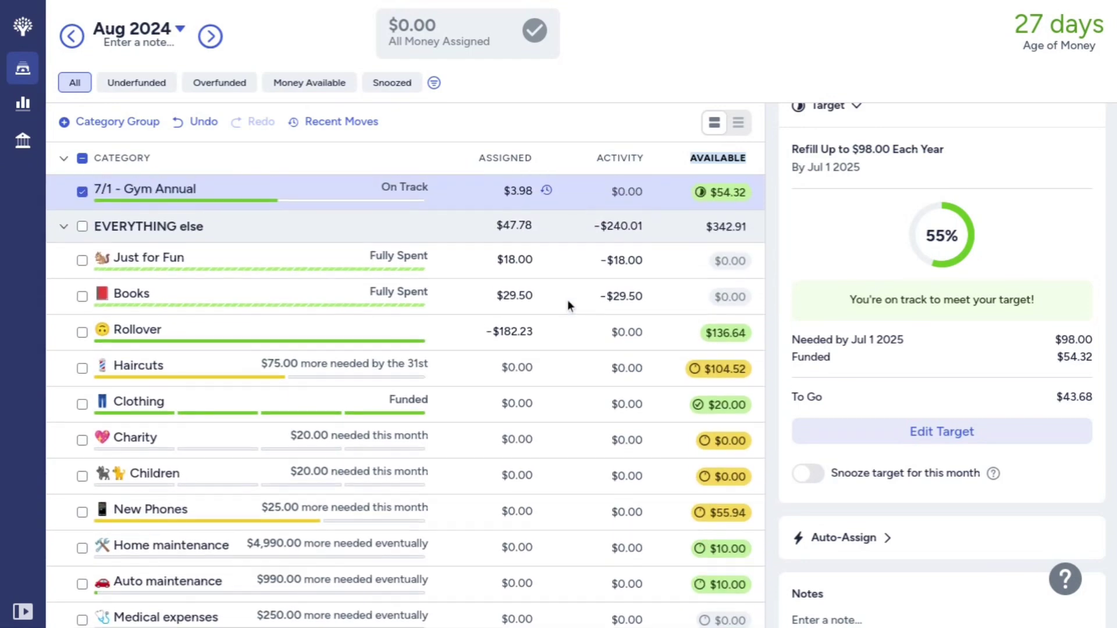